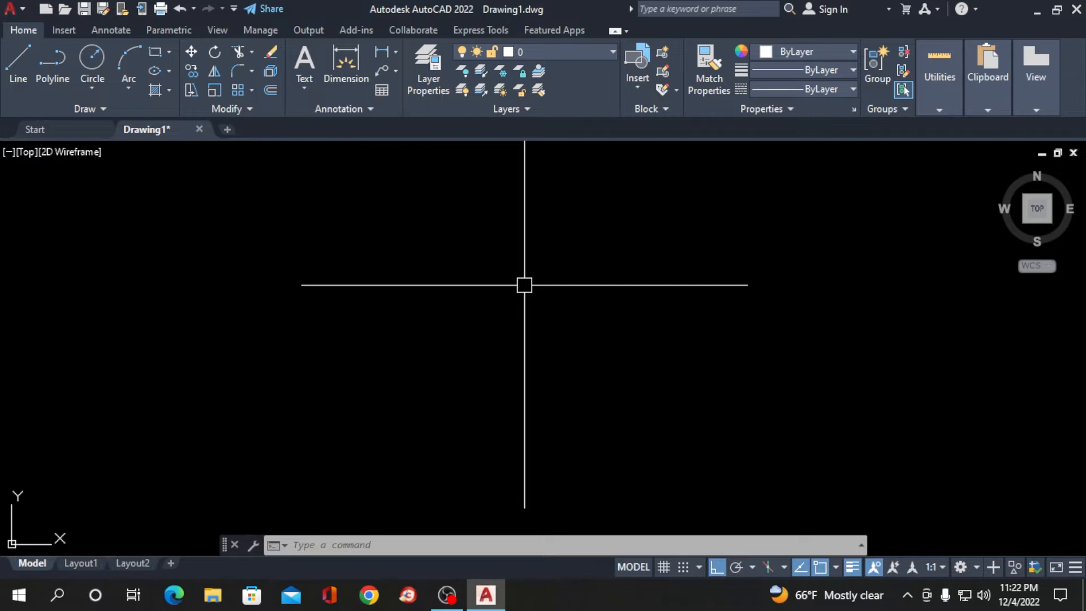
Draw a closed rectangular plot outline from lines, 50' wide and 40' high
type("l")
key("Return")
left_click(322, 232)
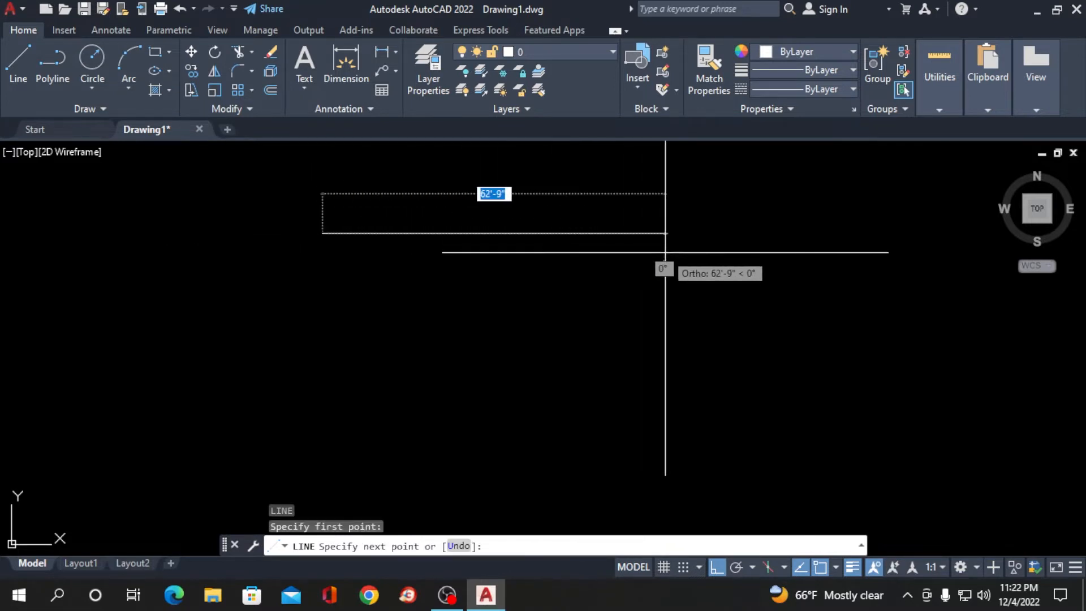
type("50")
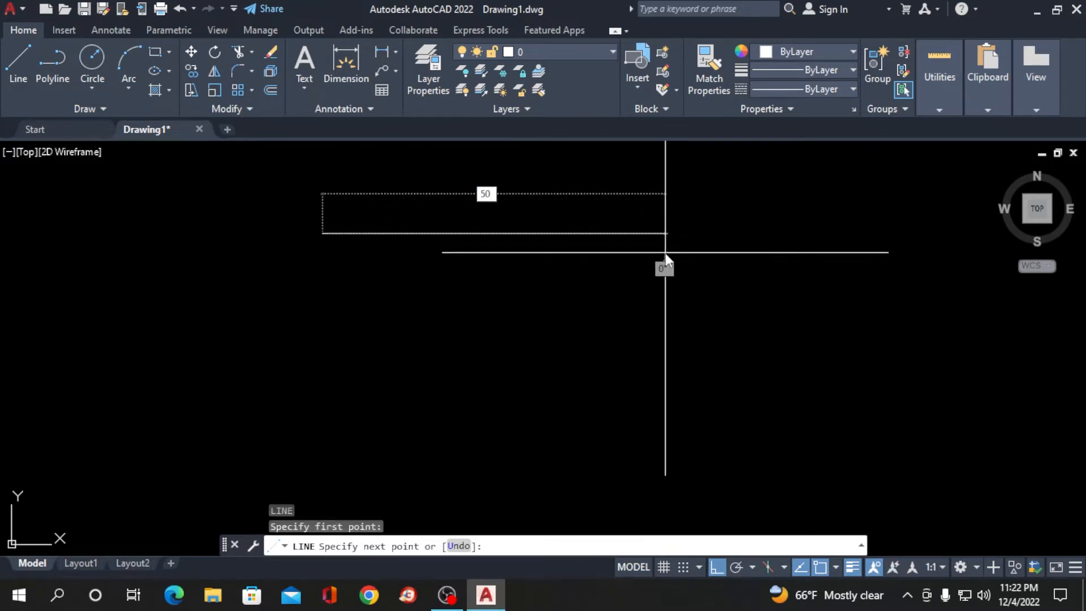
type("'")
key("Return")
type("4")
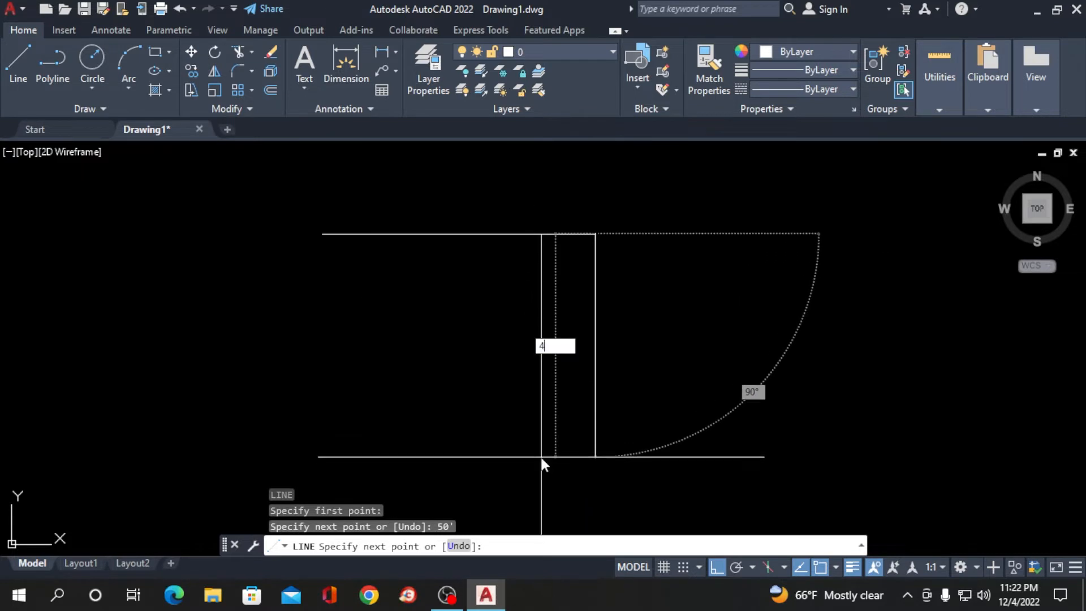
type("0'")
key("Return")
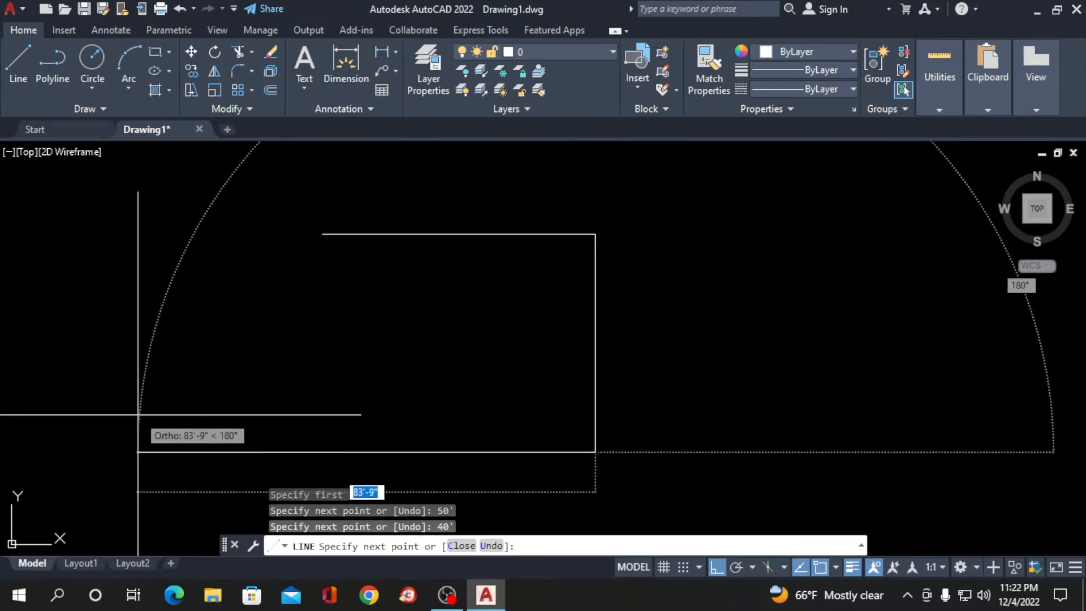
type("50'")
key("Return")
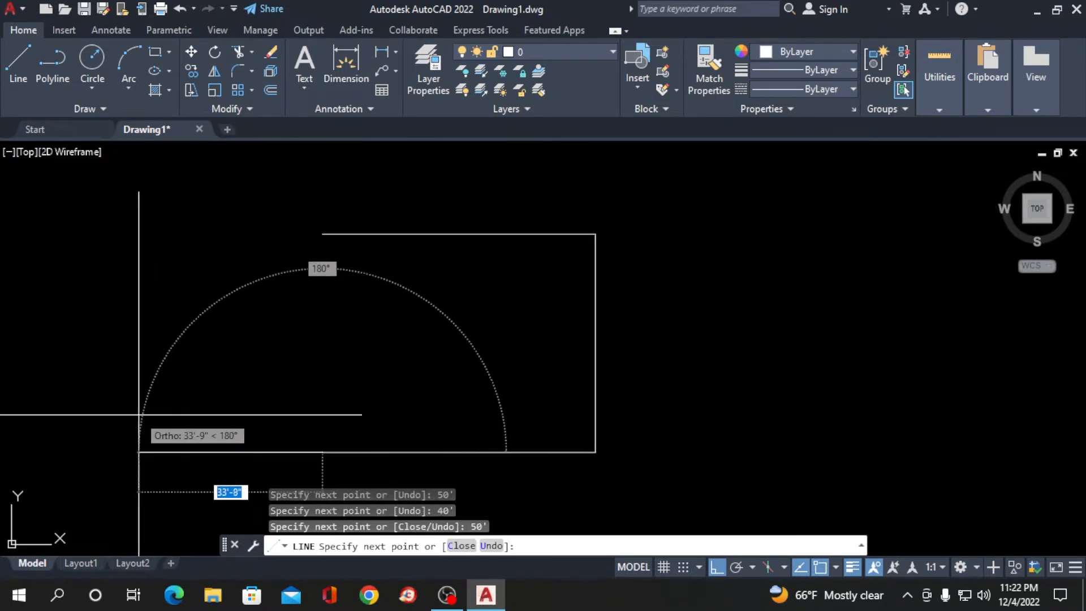
left_click(322, 233)
key("Return")
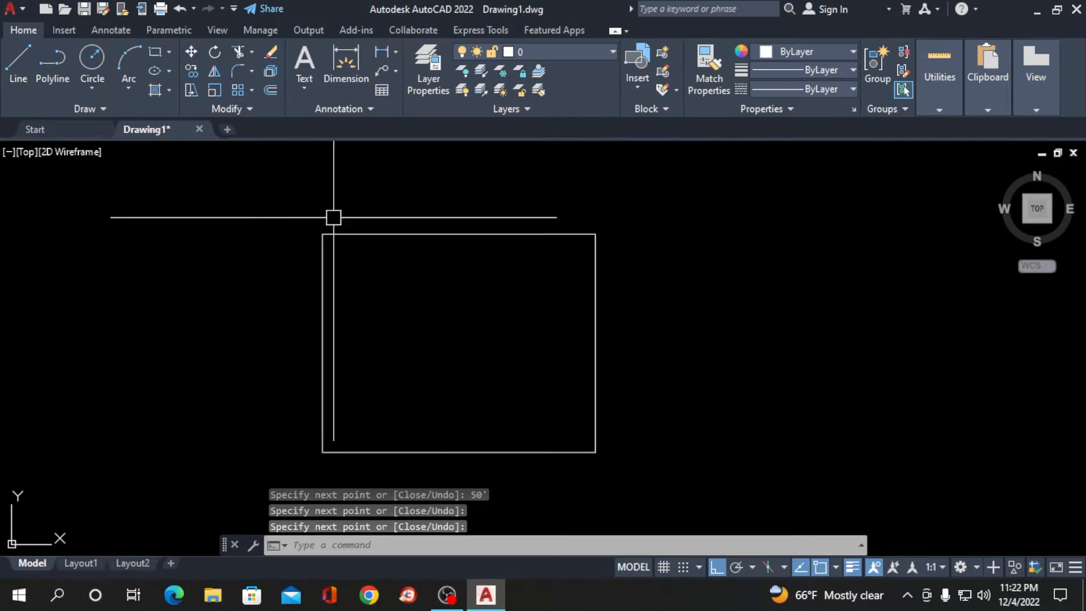
Offset the plot outline's top, left and right lines 3' inward
scroll(396, 232, "down", 2)
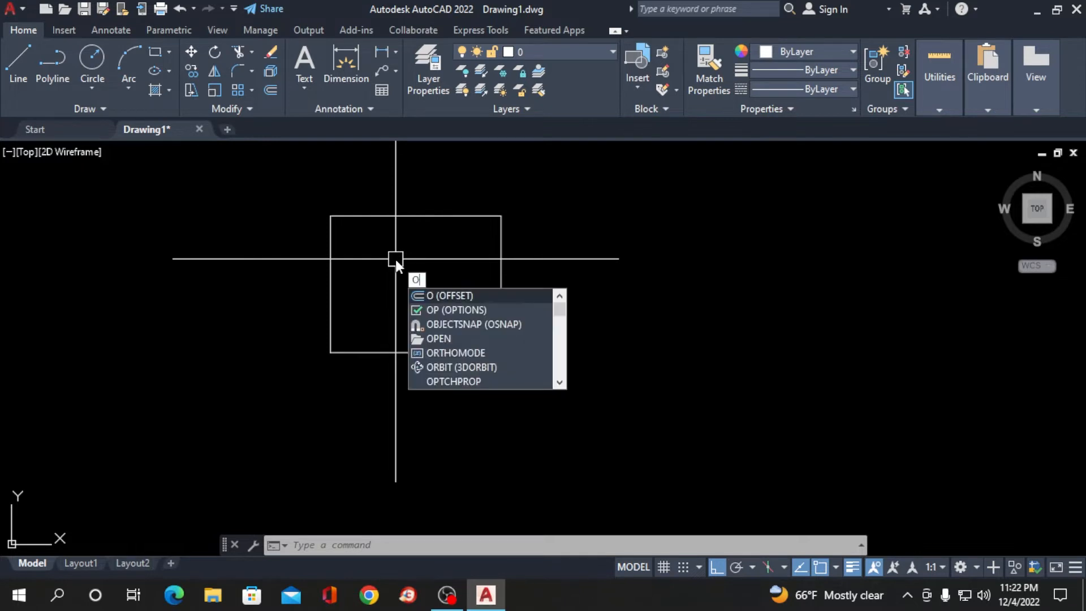
key("Return")
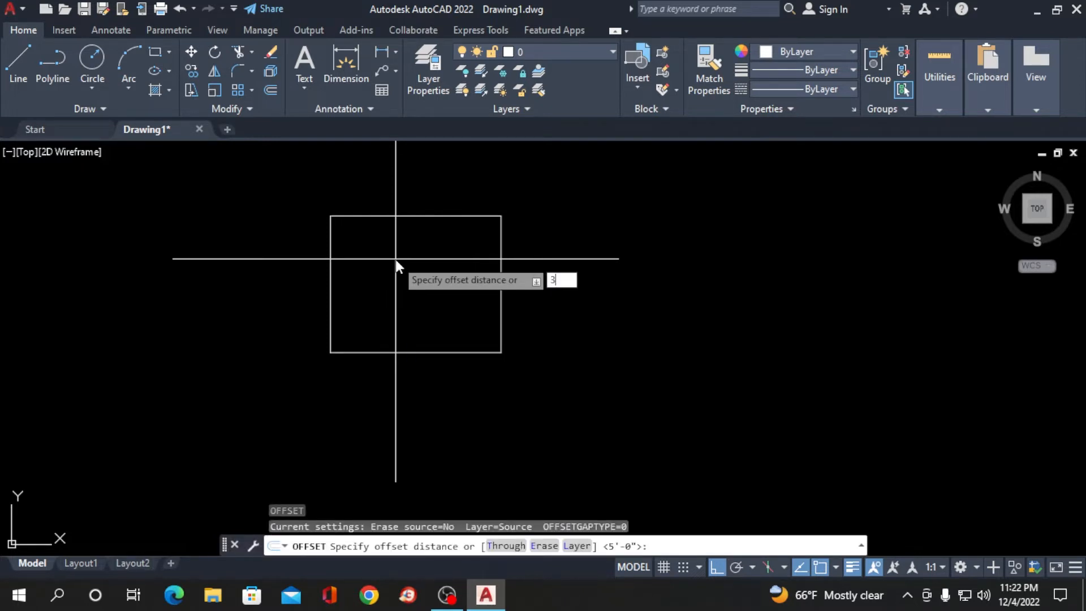
type("3'")
key("Return")
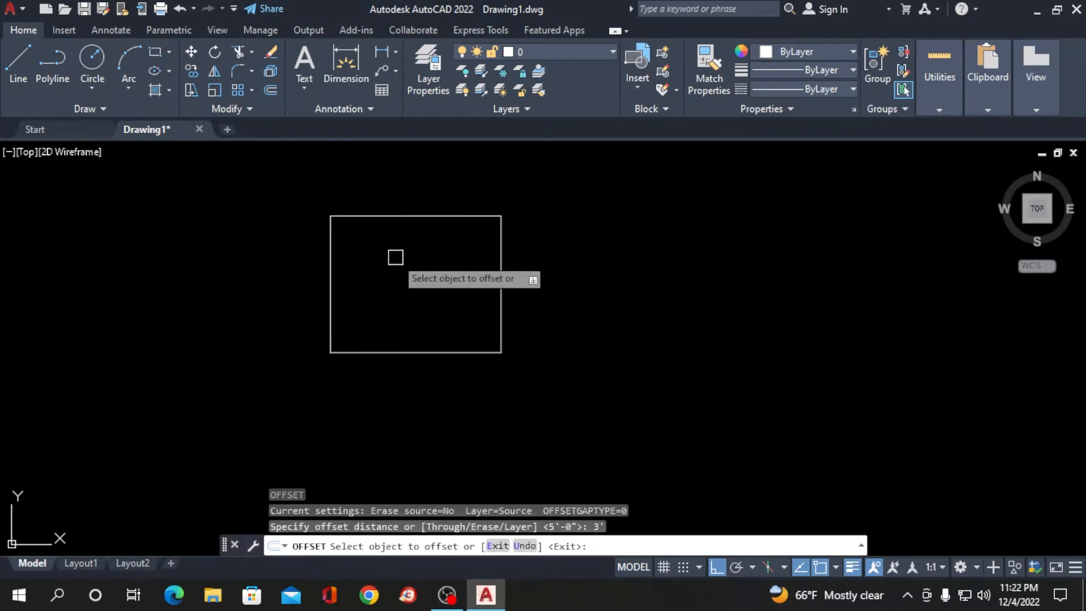
left_click(414, 217)
left_click(342, 296)
left_click(331, 288)
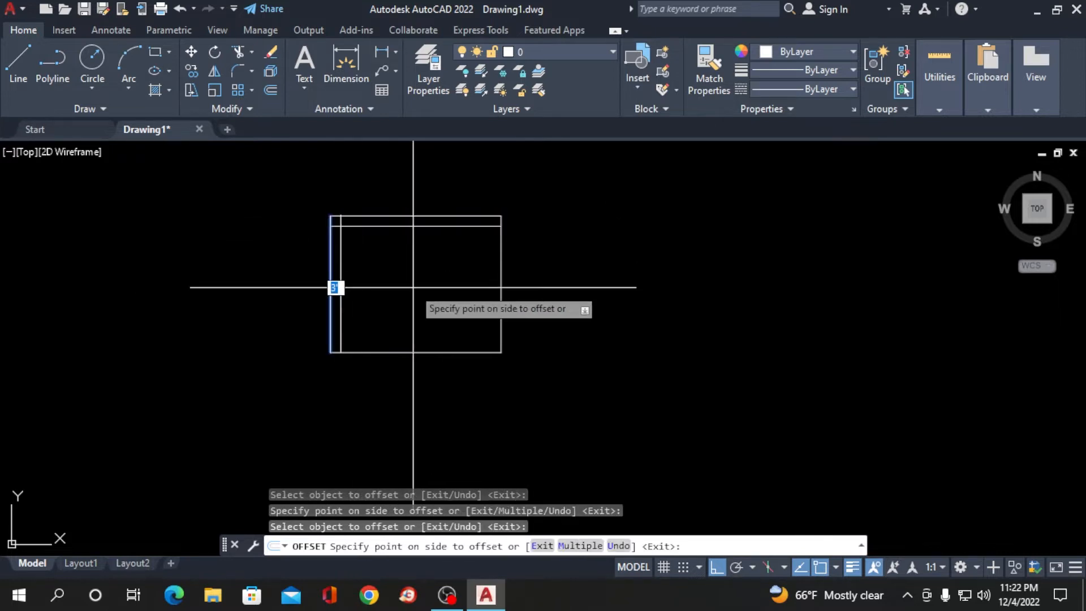
left_click(396, 289)
left_click(501, 284)
left_click(464, 291)
key("Return")
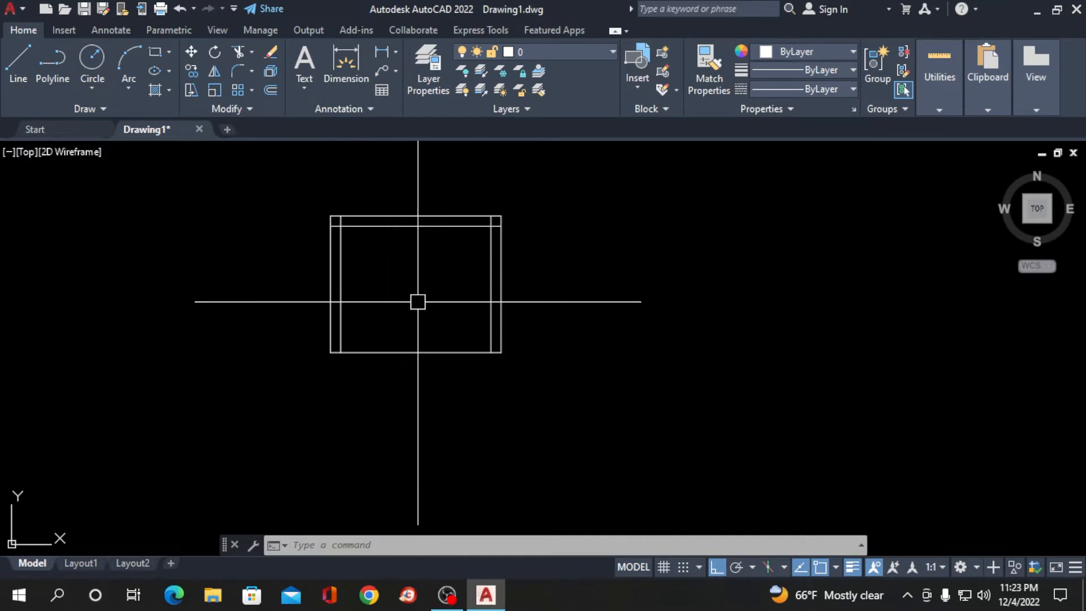
Offset the plot outline's bottom line 5' inward
type("o")
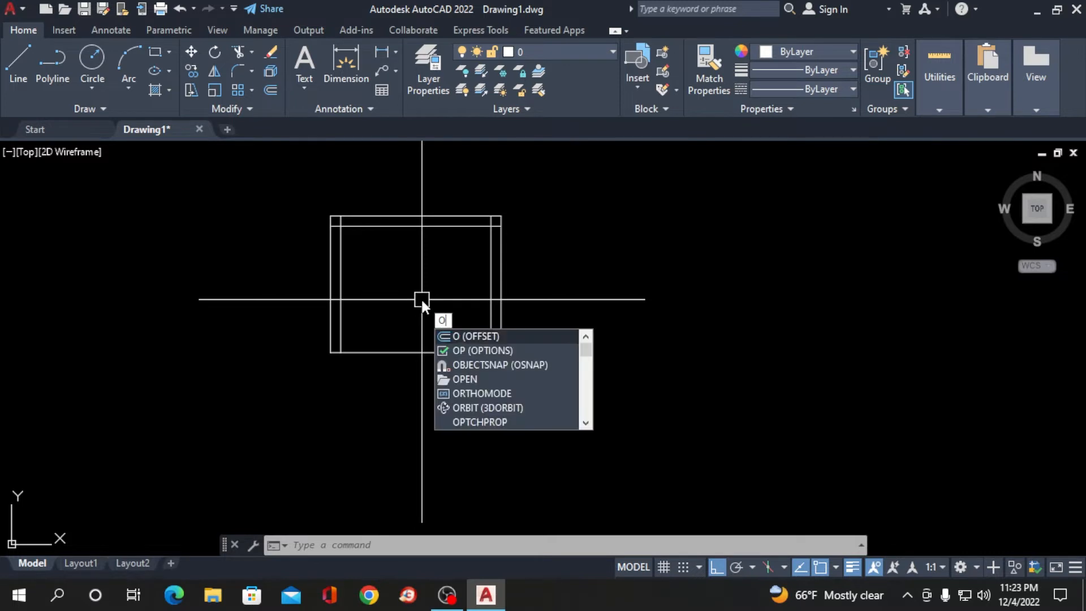
key("Return")
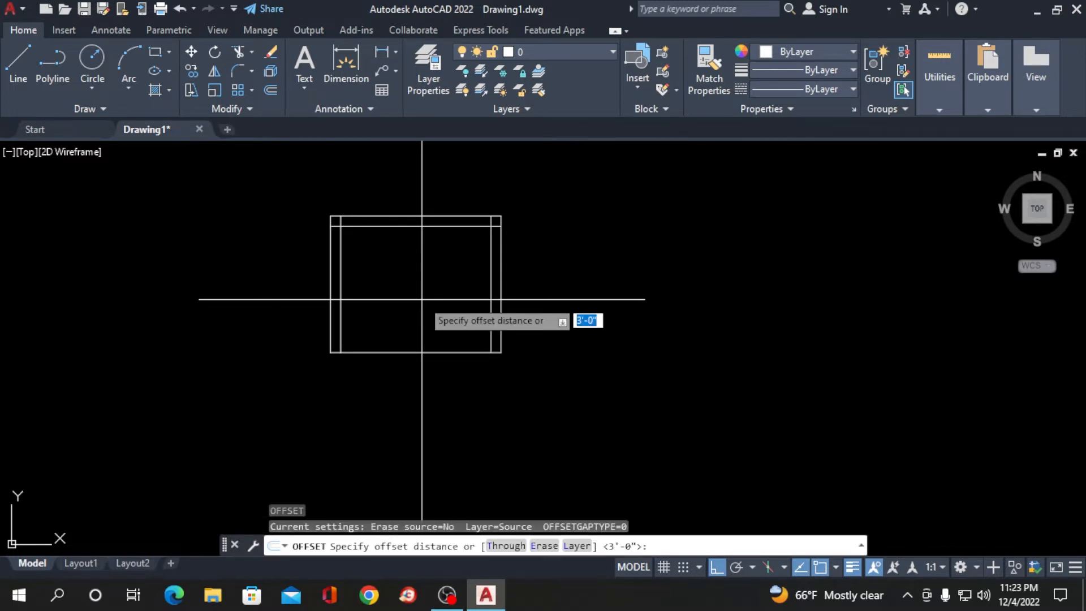
type("5'")
key("Return")
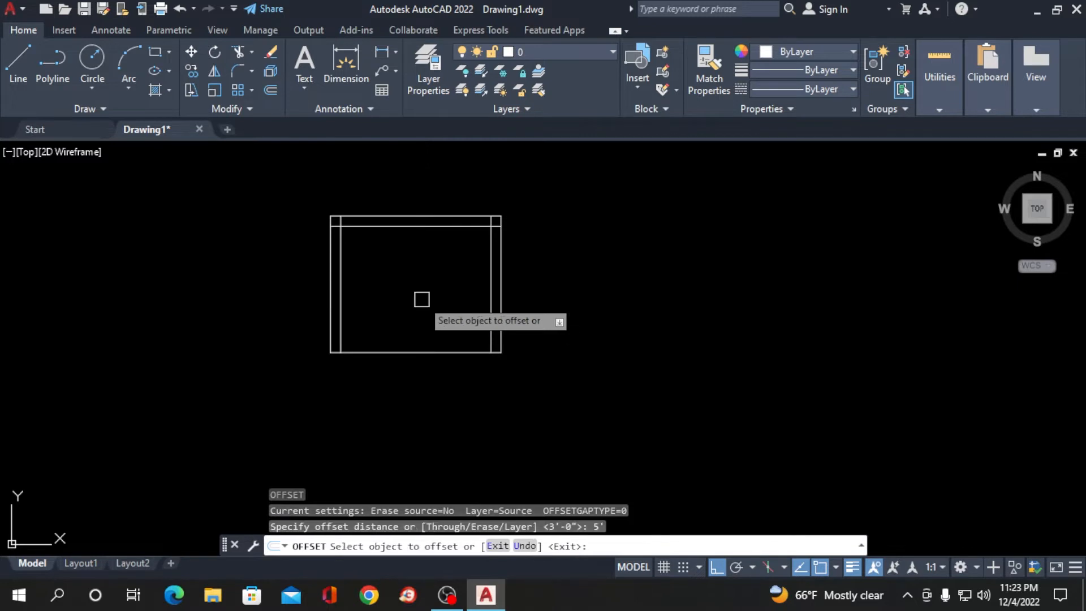
left_click(414, 353)
left_click(423, 282)
key("Return")
Trim the overhanging ends of the offset lines at both lower corners of the inner rectangle
scroll(492, 337, "up", 4)
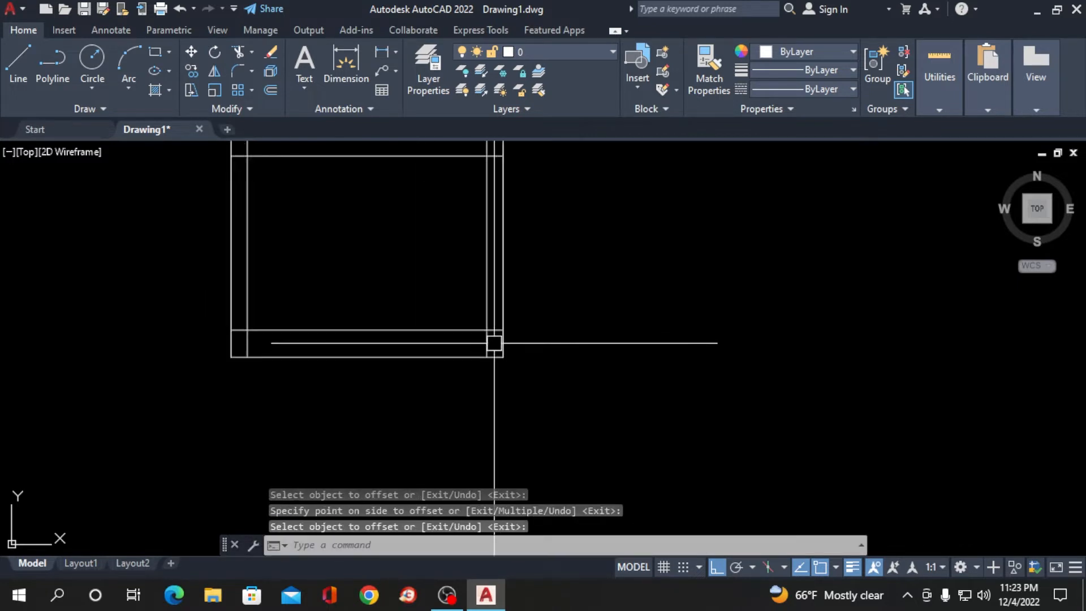
scroll(199, 335, "down", 2)
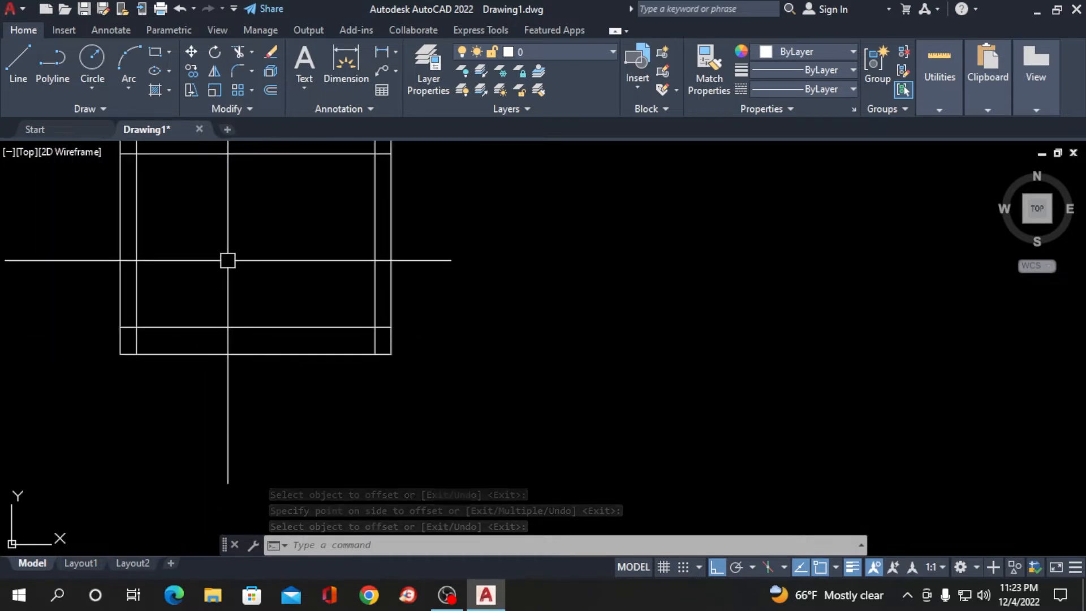
type("tr")
key("Return")
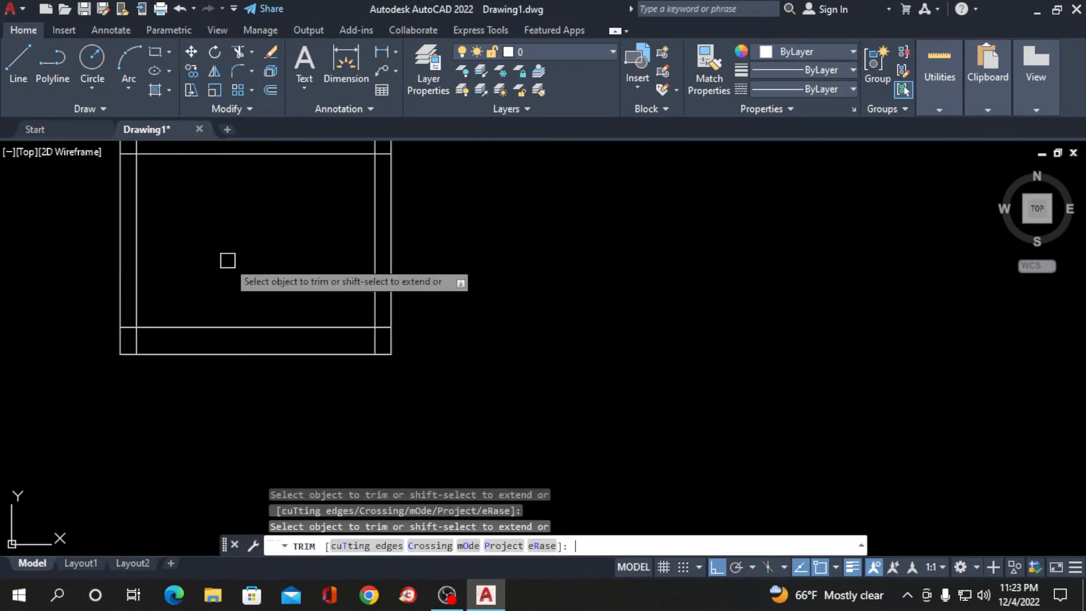
scroll(123, 340, "up", 4)
left_click(155, 342)
left_click(140, 308)
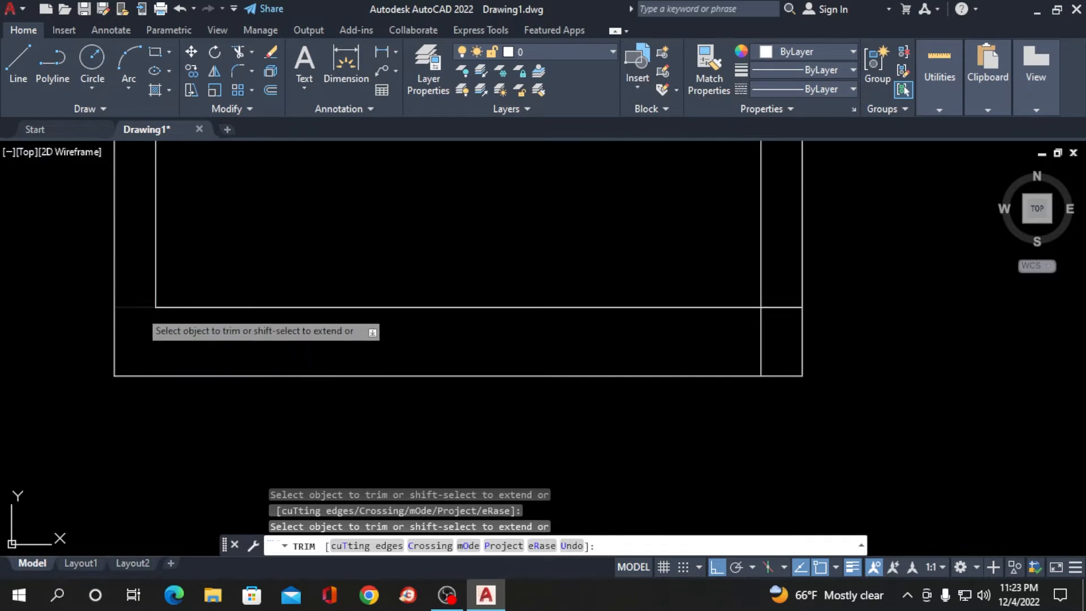
scroll(209, 328, "down", 2)
scroll(200, 329, "down", 1)
scroll(411, 339, "up", 2)
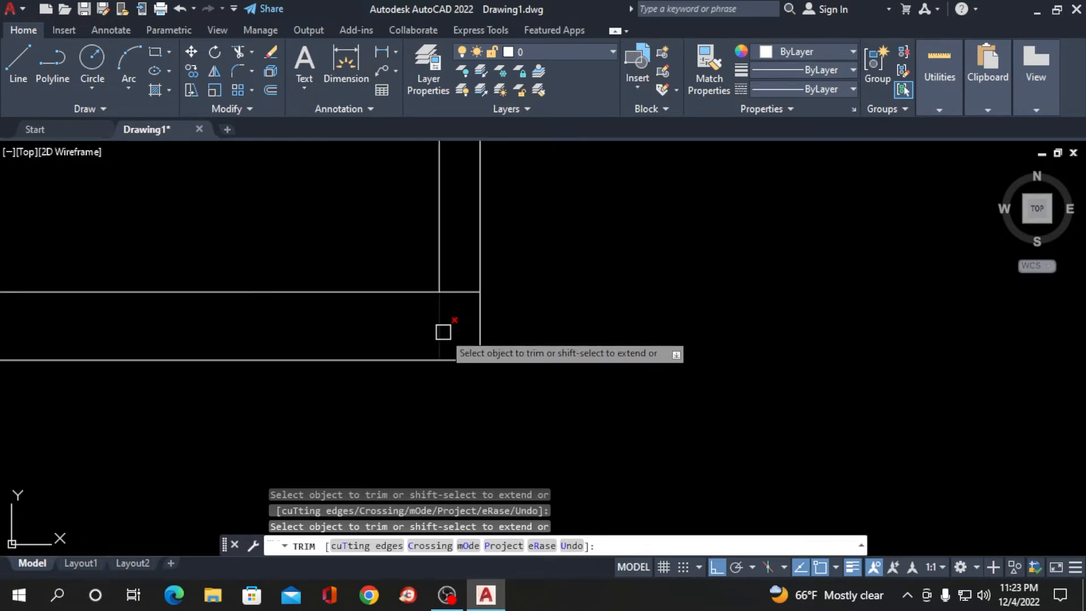
left_click(443, 331)
left_click(455, 292)
Trim the overhanging offset line ends at the inner rectangle's two upper corners and finish trimming
scroll(436, 340, "down", 3)
scroll(436, 300, "up", 3)
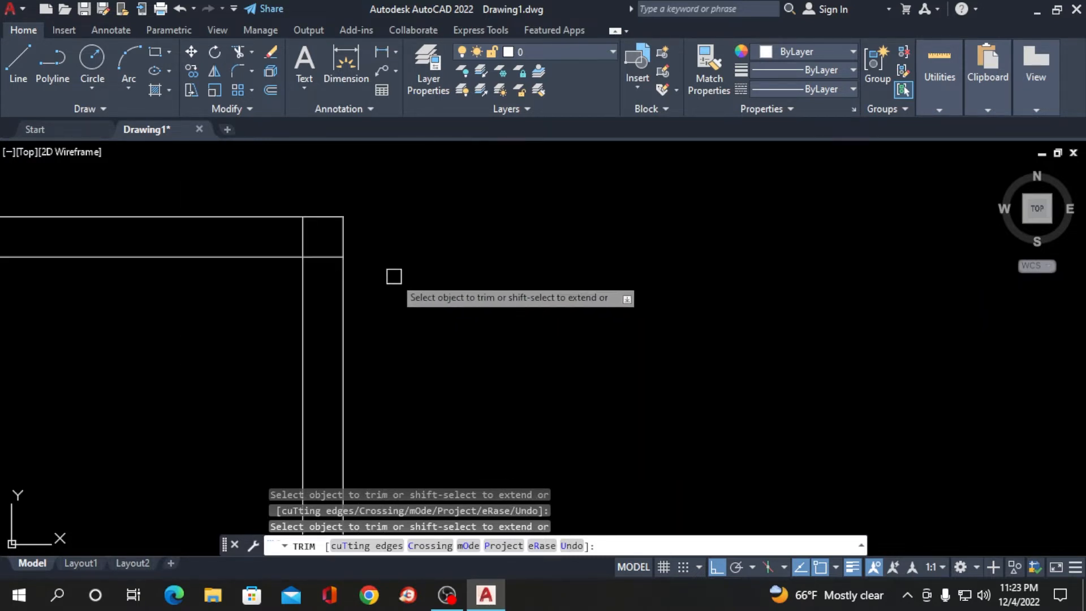
left_click(304, 236)
scroll(360, 241, "down", 4)
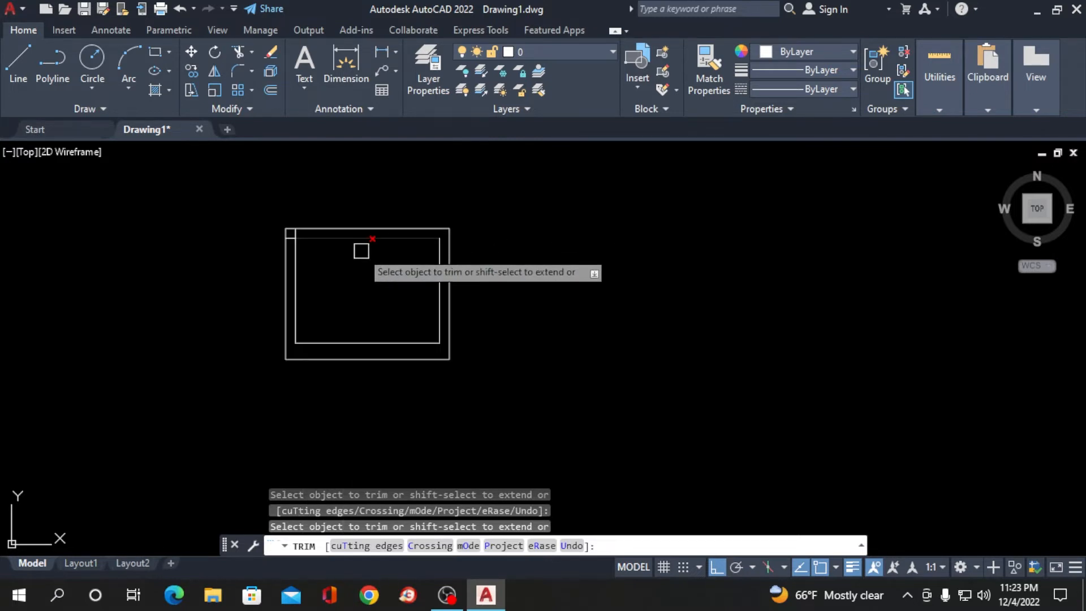
scroll(296, 238, "up", 4)
left_click(281, 218)
left_click(266, 234)
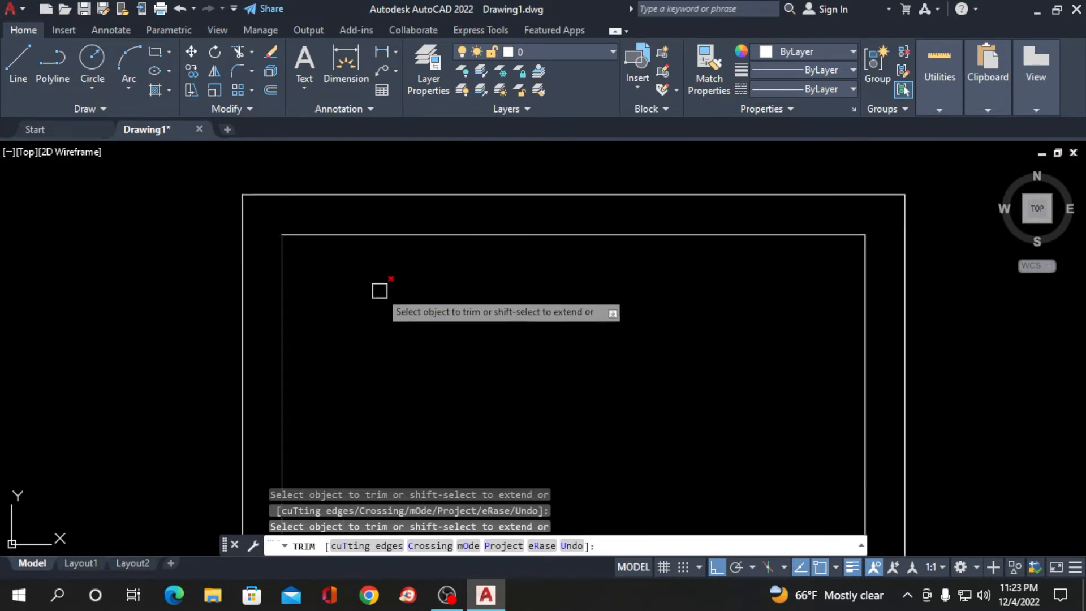
key("Return")
scroll(368, 263, "down", 4)
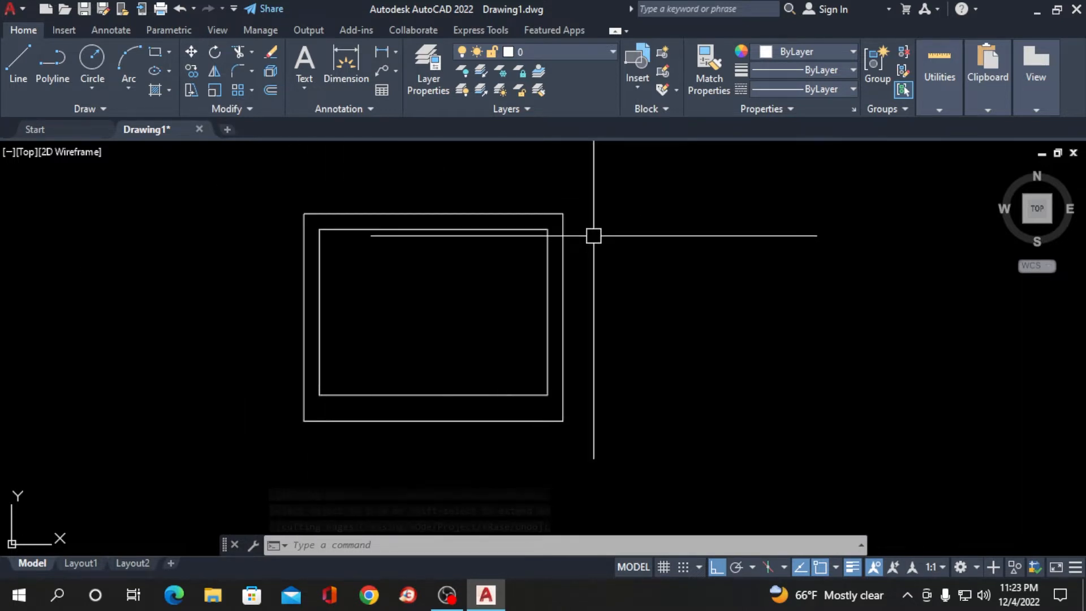
Move the four lines of the outer rectangle to the Area layer and clear the selection
scroll(607, 255, "up", 2)
left_click_drag(599, 231, 498, 182)
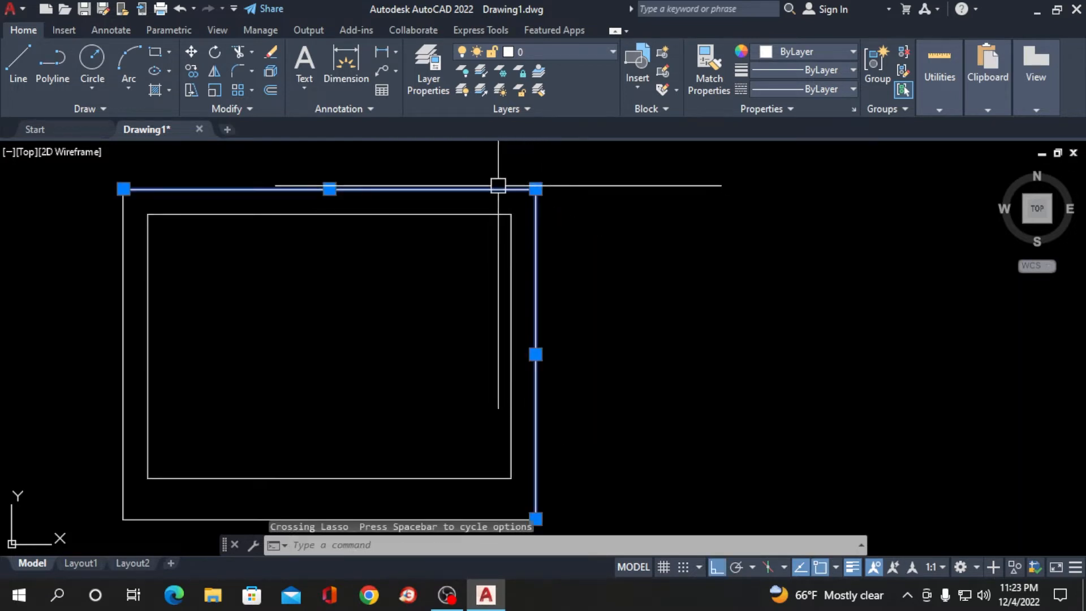
mouse_move(772, 249)
left_mouse_down()
mouse_move(771, 236)
mouse_move(635, 211)
mouse_move(628, 225)
left_mouse_up()
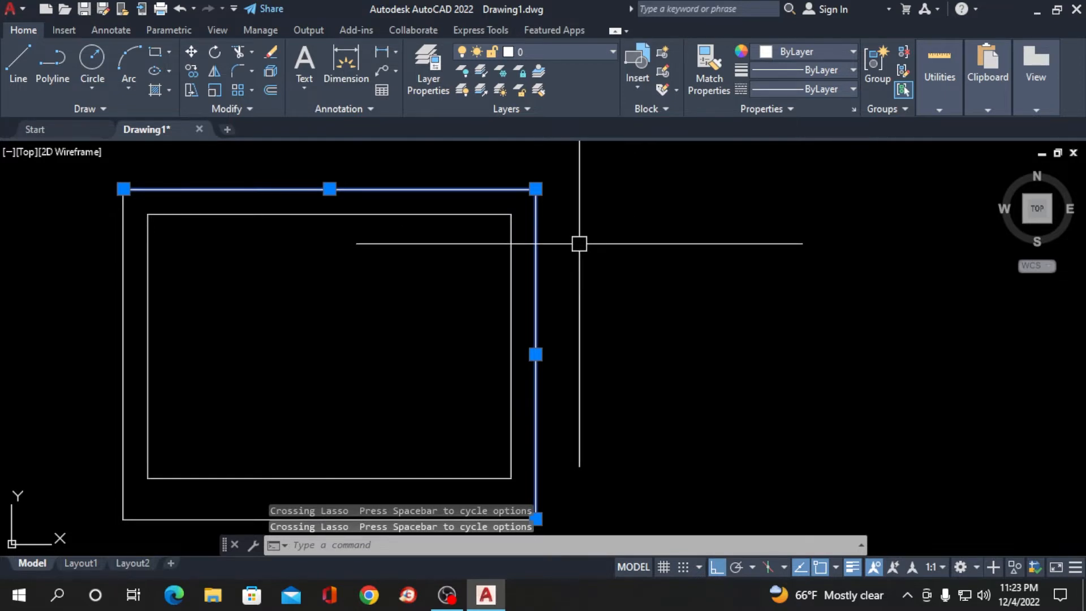
scroll(579, 221, "down", 2)
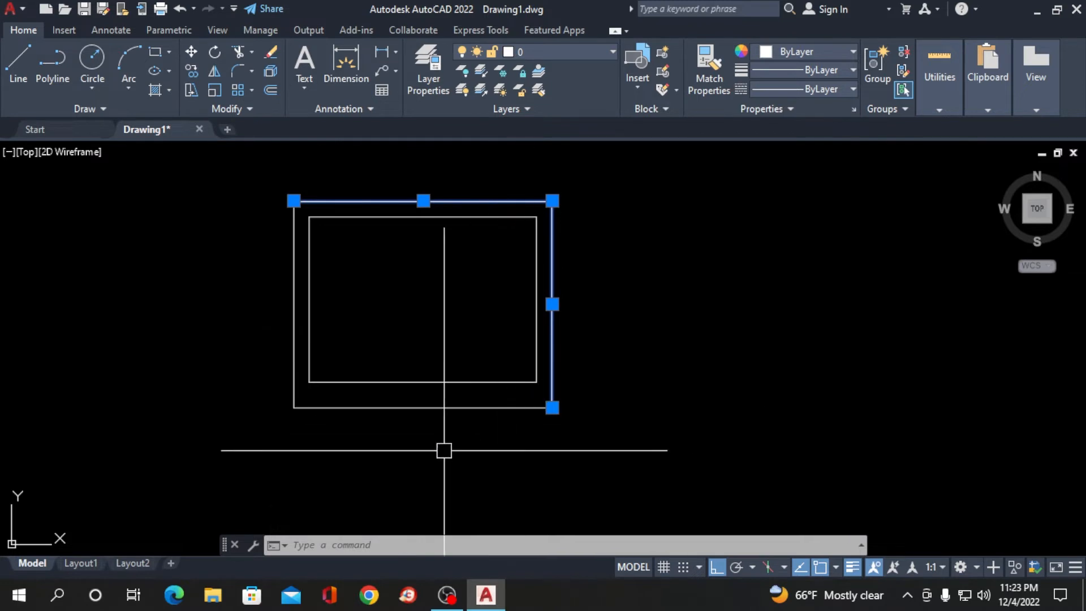
mouse_move(366, 443)
left_mouse_down()
mouse_move(286, 412)
mouse_move(276, 386)
mouse_move(266, 389)
left_mouse_up()
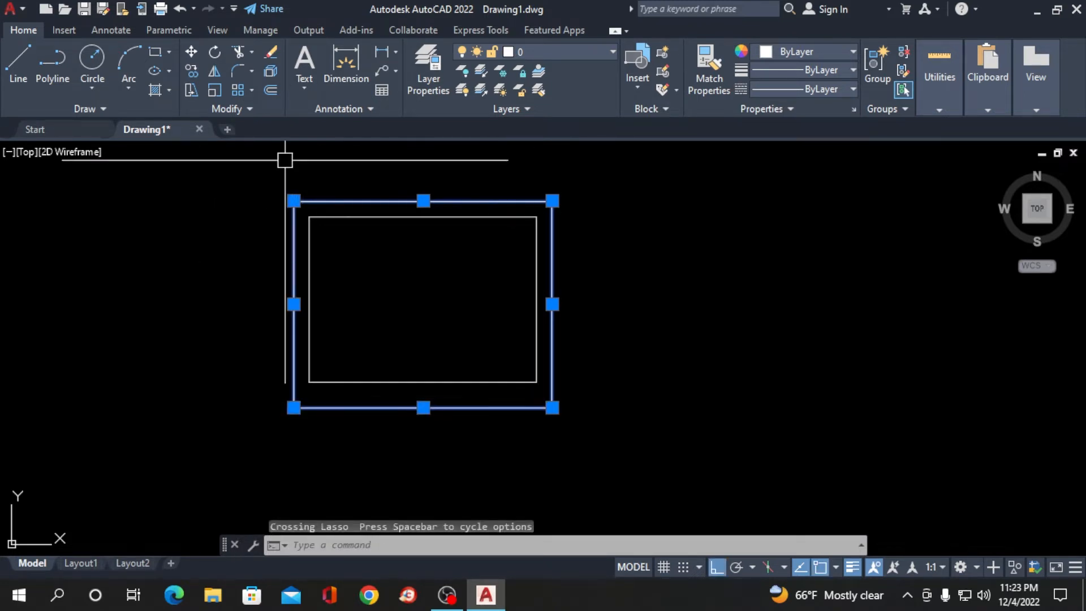
left_click(571, 51)
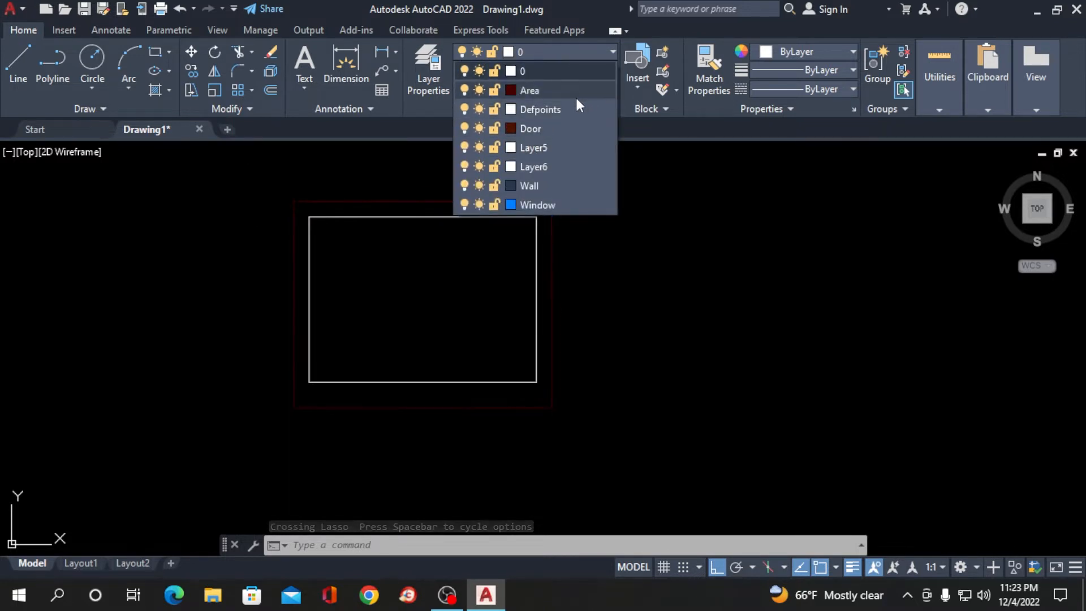
left_click(589, 86)
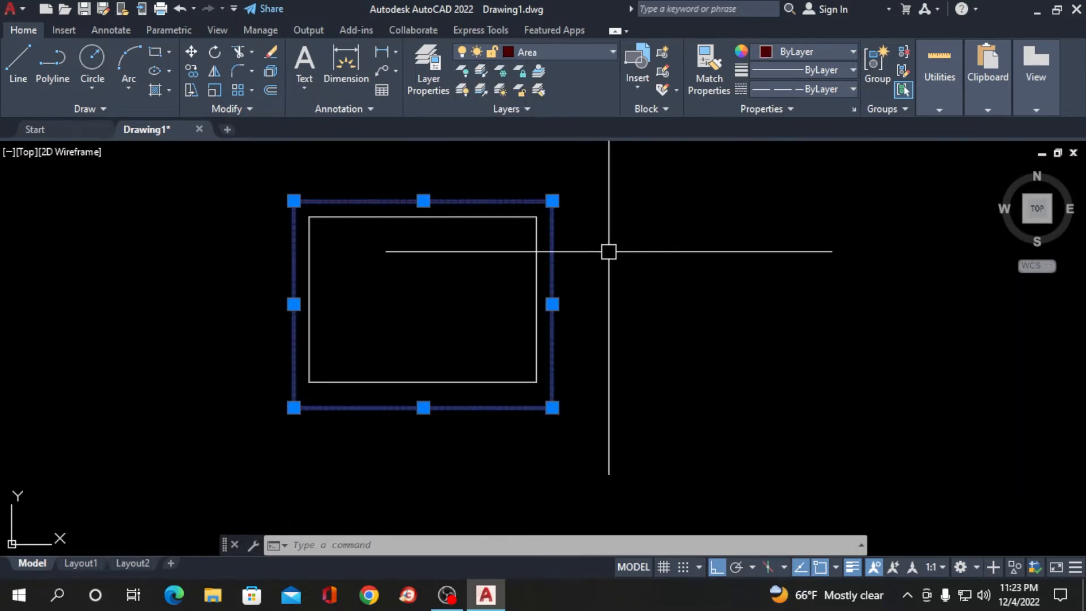
key("Escape")
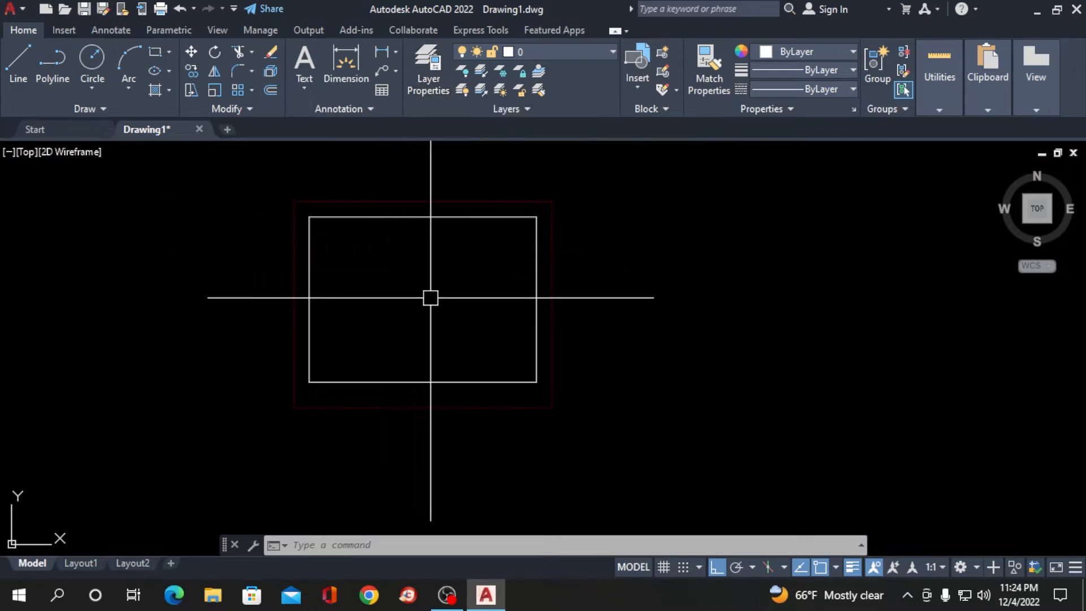
scroll(377, 251, "down", 2)
scroll(339, 246, "up", 2)
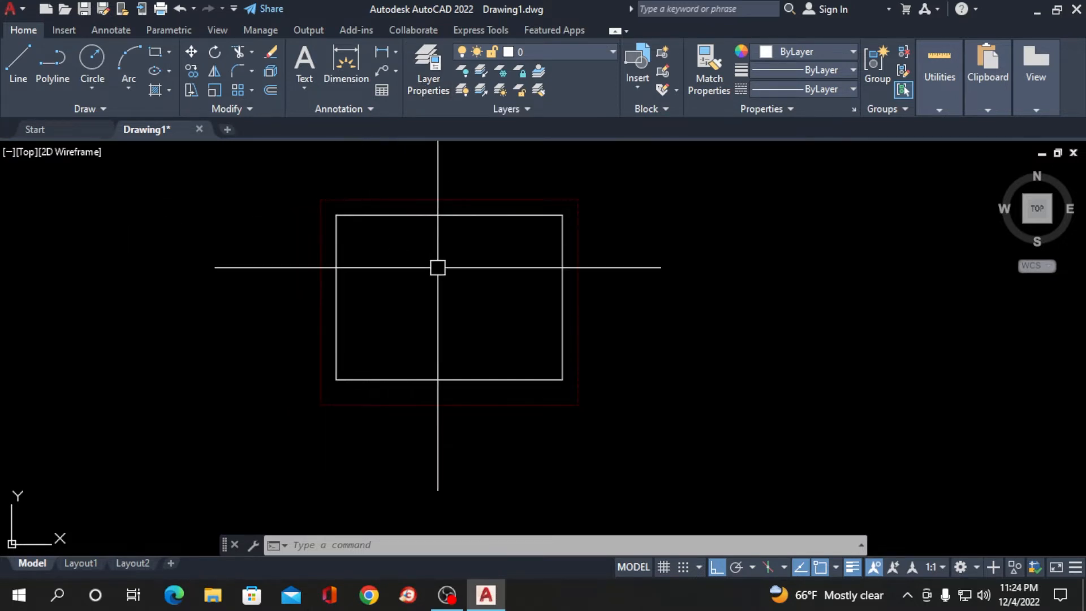
scroll(456, 270, "up", 2)
scroll(419, 254, "down", 2)
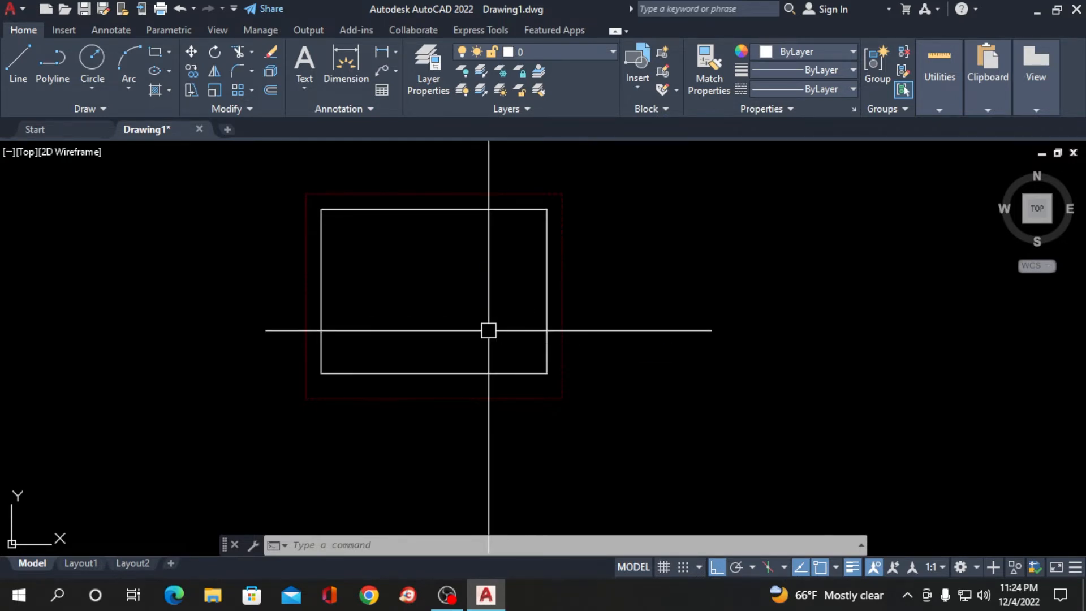
Offset the top and left lines of the inner rectangle 5" inward
type("o")
key("Return")
type("5")
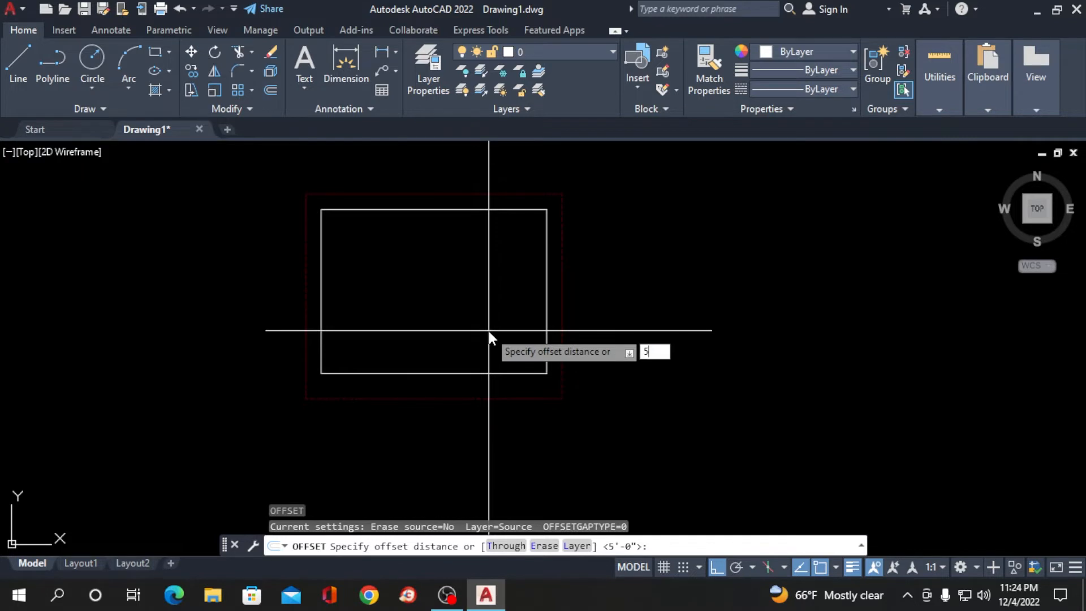
key("Return")
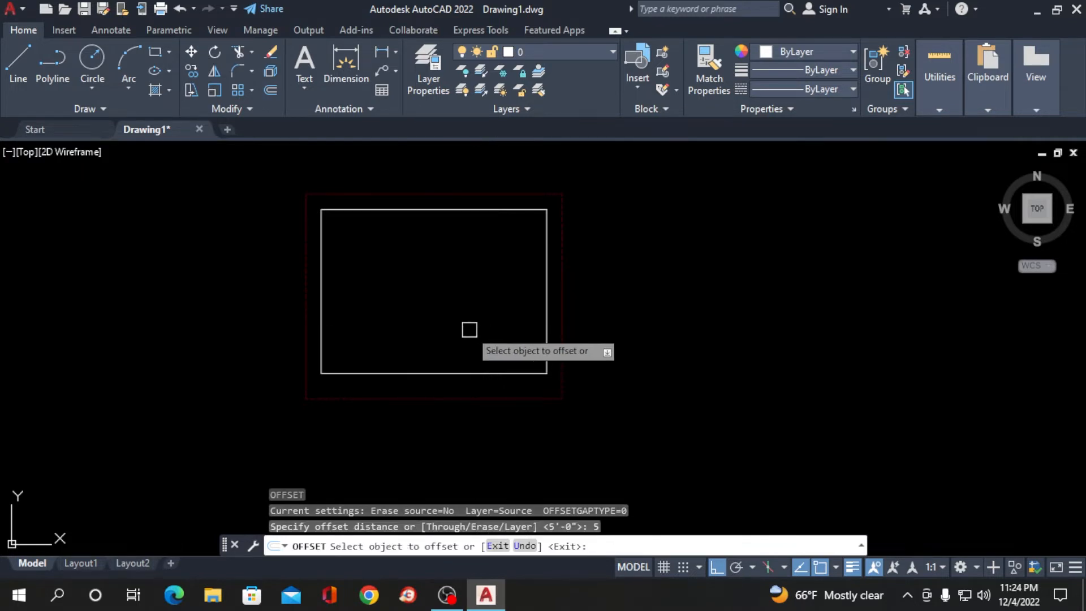
left_click(449, 211)
left_click(435, 238)
left_click(324, 275)
left_click(376, 297)
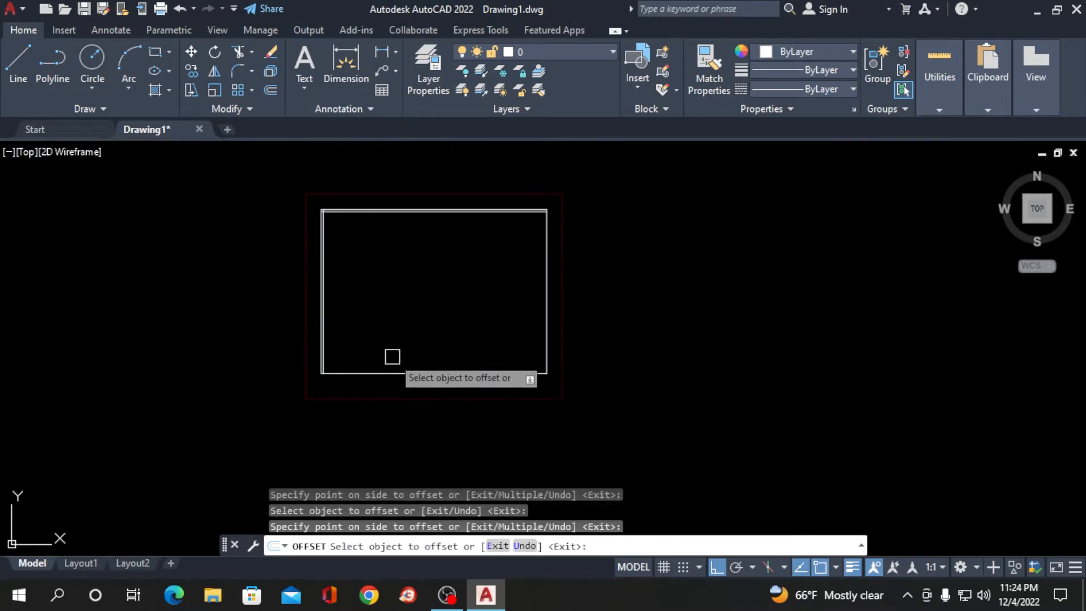
Offset the bottom and right lines of the inner rectangle 5" inward and finish offsetting
left_click(403, 372)
left_click(425, 308)
left_click(547, 317)
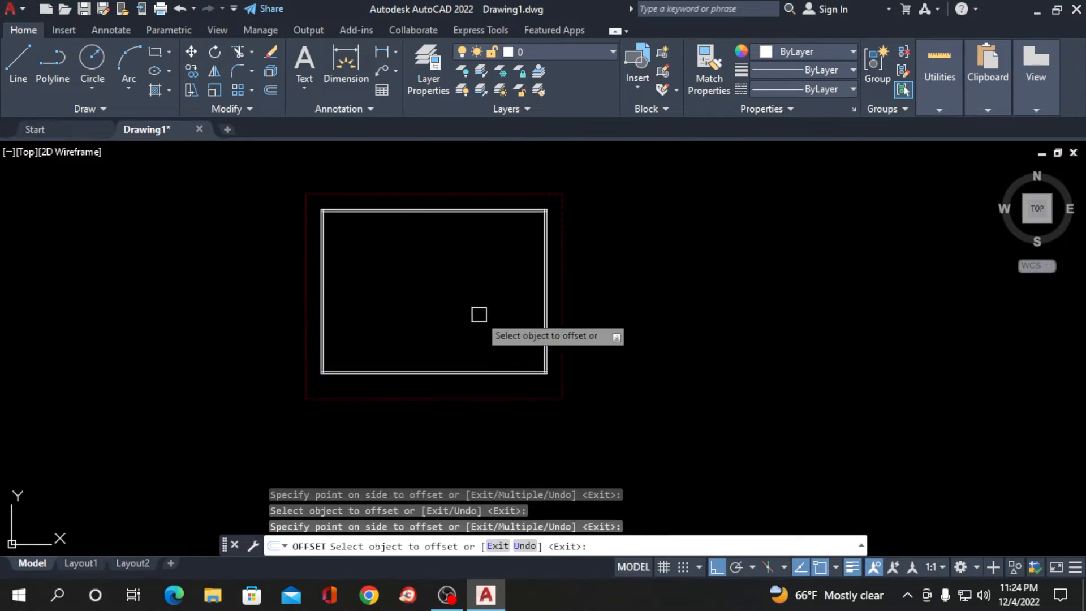
left_click(475, 306)
key("Return")
scroll(325, 254, "up", 2)
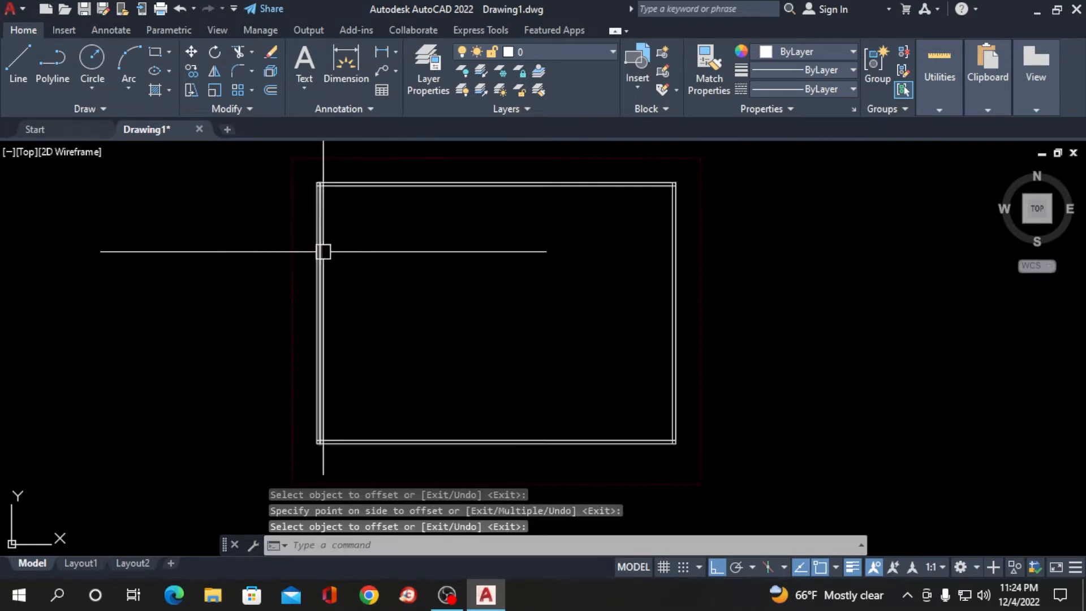
scroll(340, 212, "down", 2)
scroll(426, 373, "up", 3)
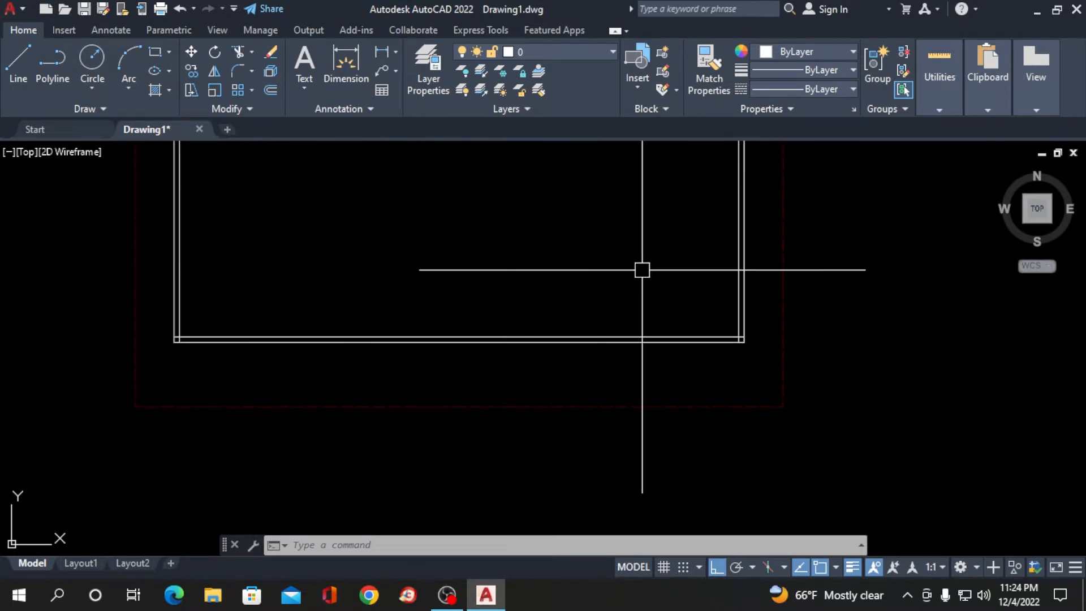
scroll(462, 319, "down", 4)
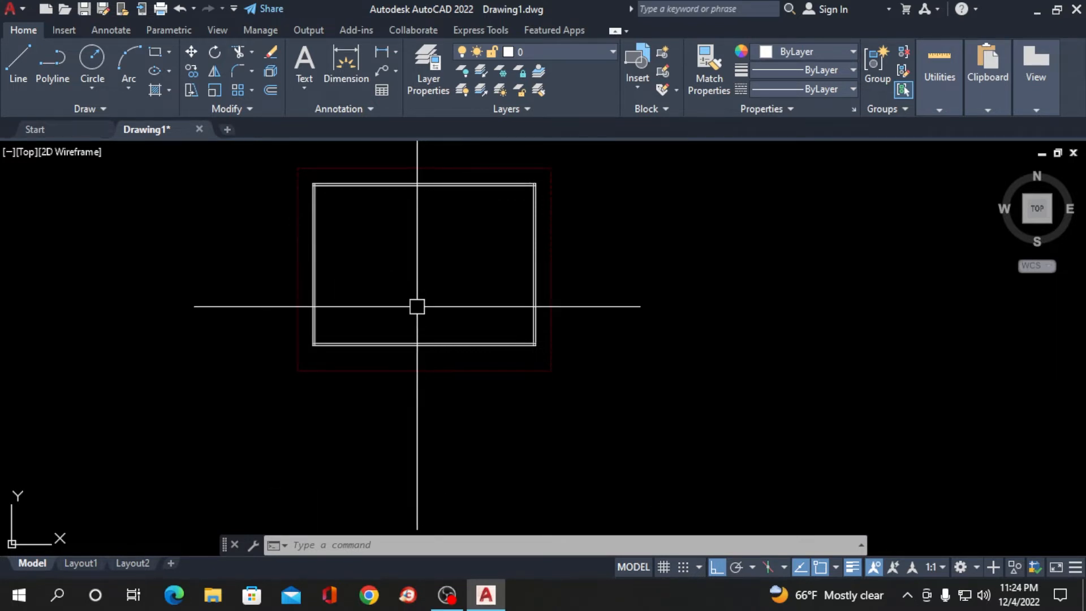
scroll(425, 357, "up", 4)
scroll(515, 314, "down", 4)
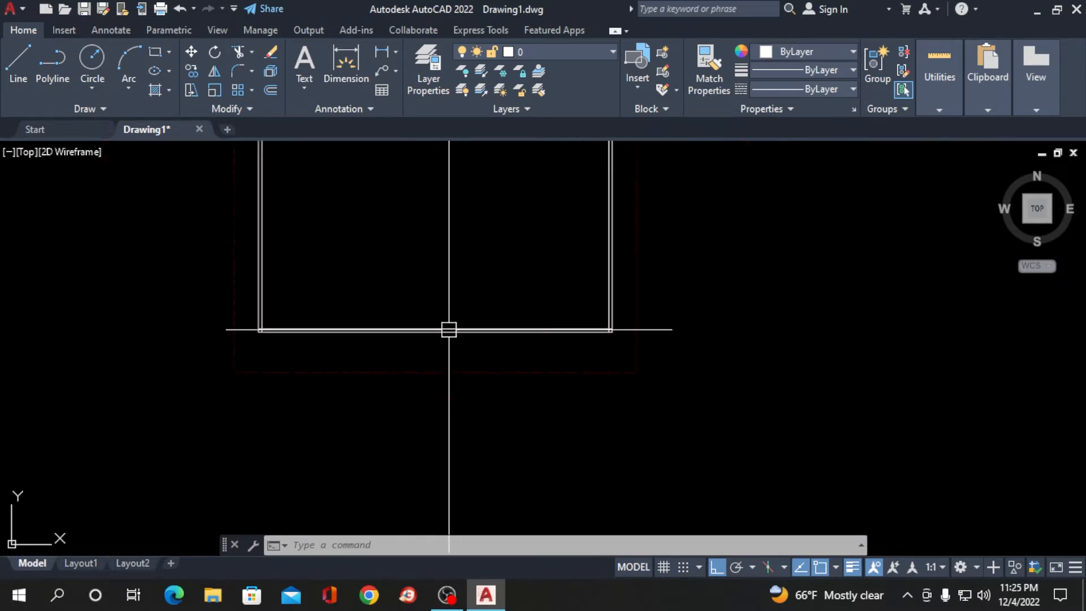
Draw a vertical line from the midpoint of the bottom wall's inner line up to about 70% of the interior height
scroll(408, 317, "up", 4)
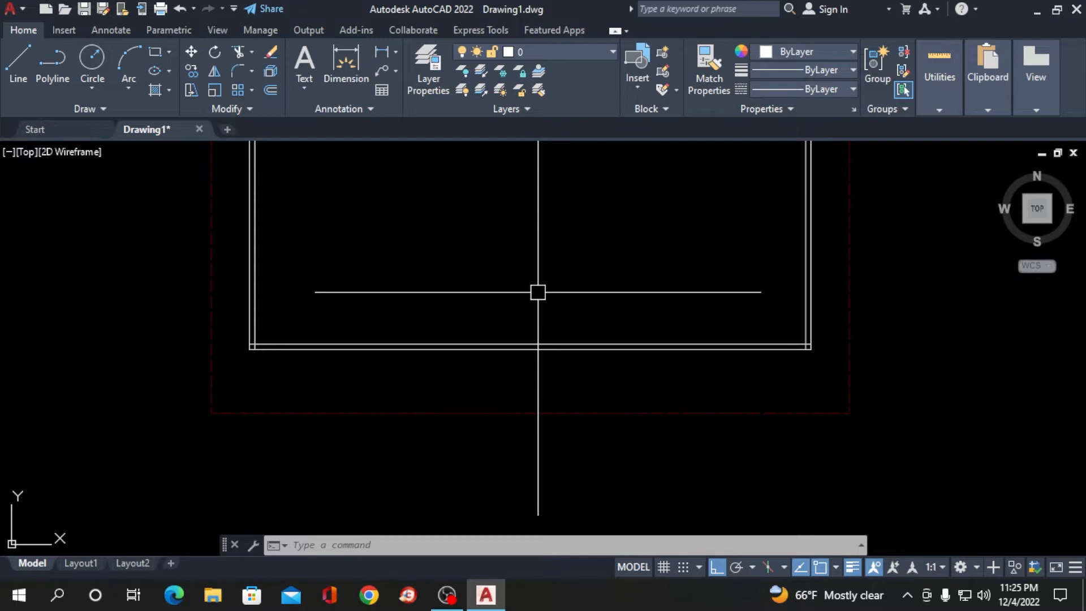
type("l")
key("Return")
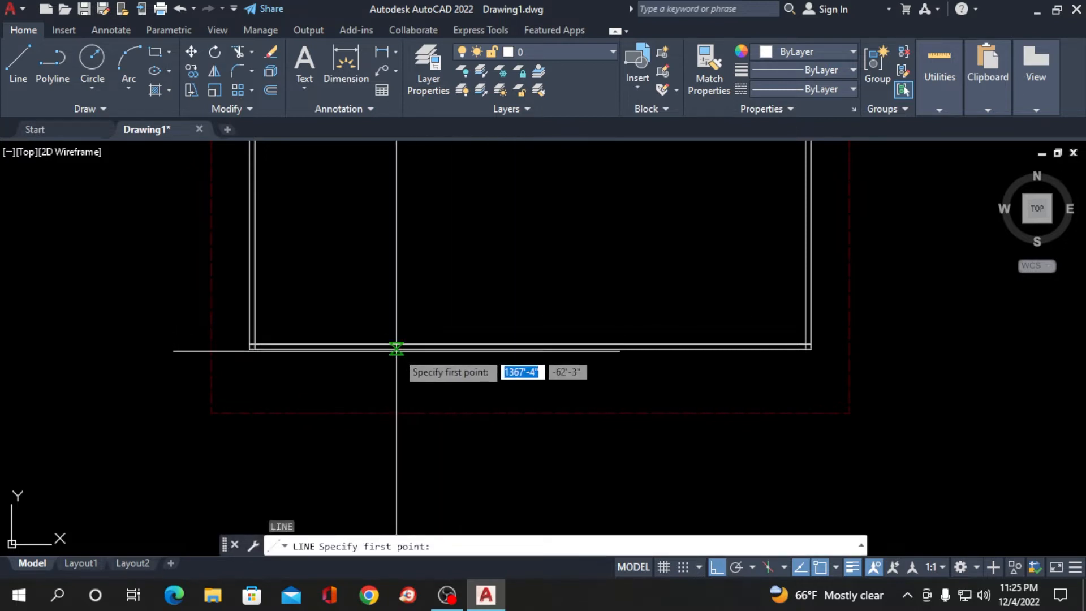
left_click(530, 343)
scroll(530, 356, "down", 3)
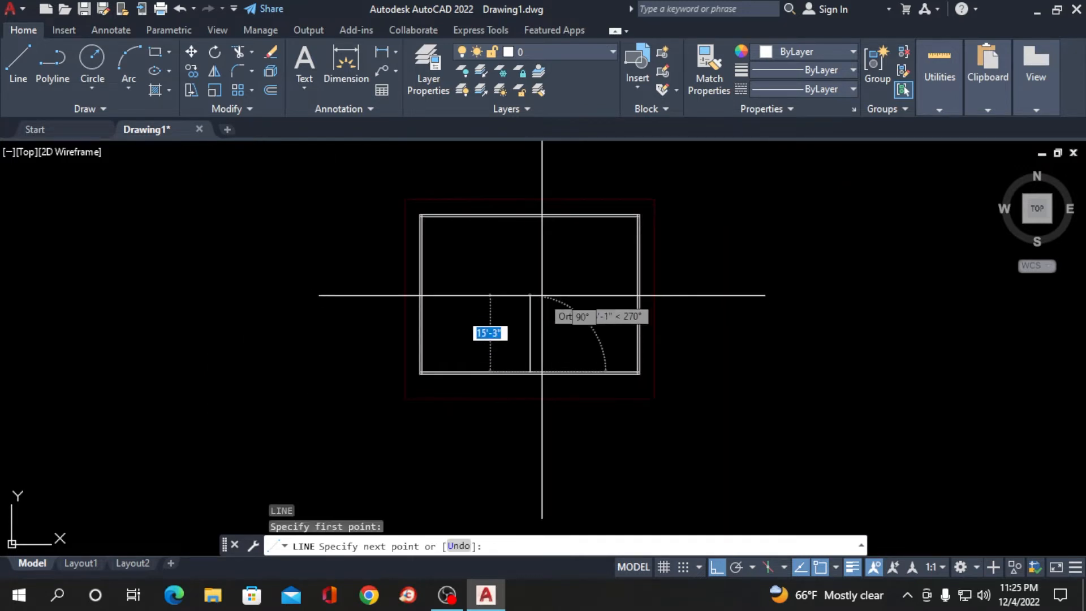
left_click(529, 260)
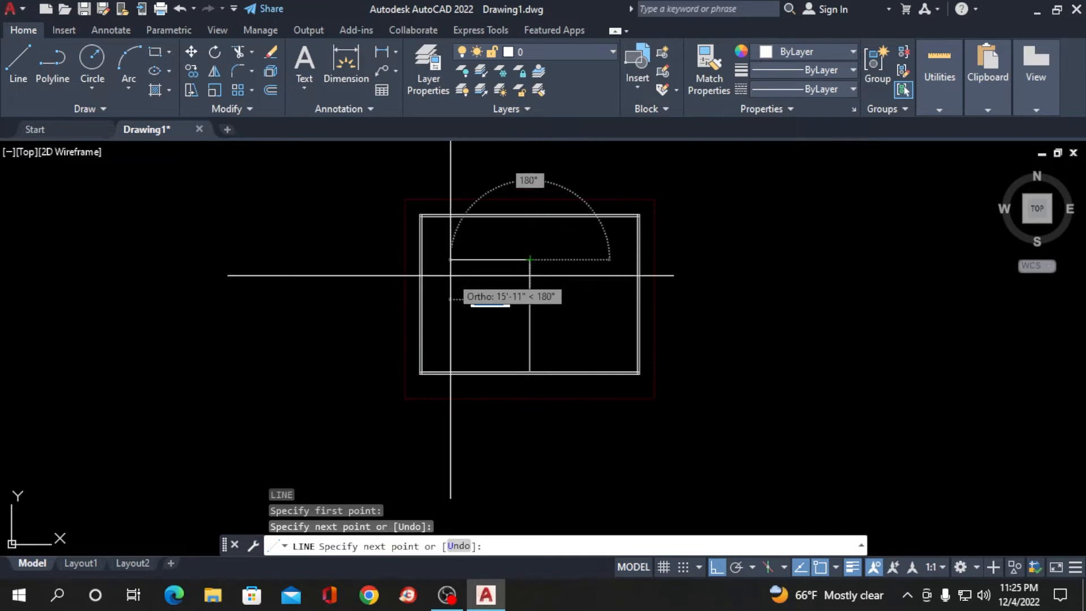
key("Return")
Offset the vertical centre line 2" to the right
scroll(470, 244, "down", 2)
scroll(515, 311, "up", 2)
scroll(515, 312, "up", 2)
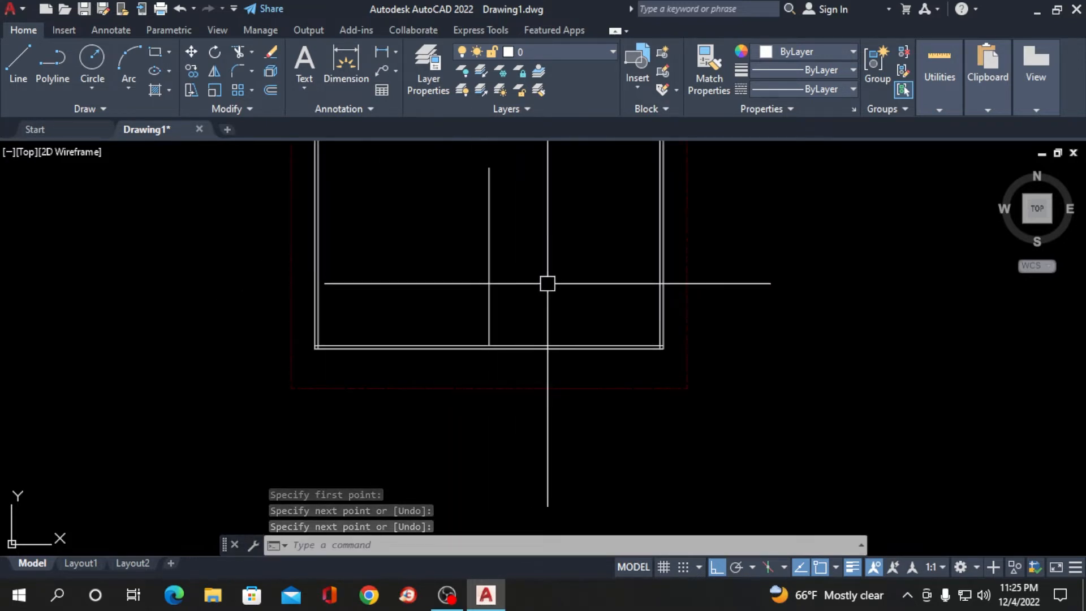
type("o")
key("Return")
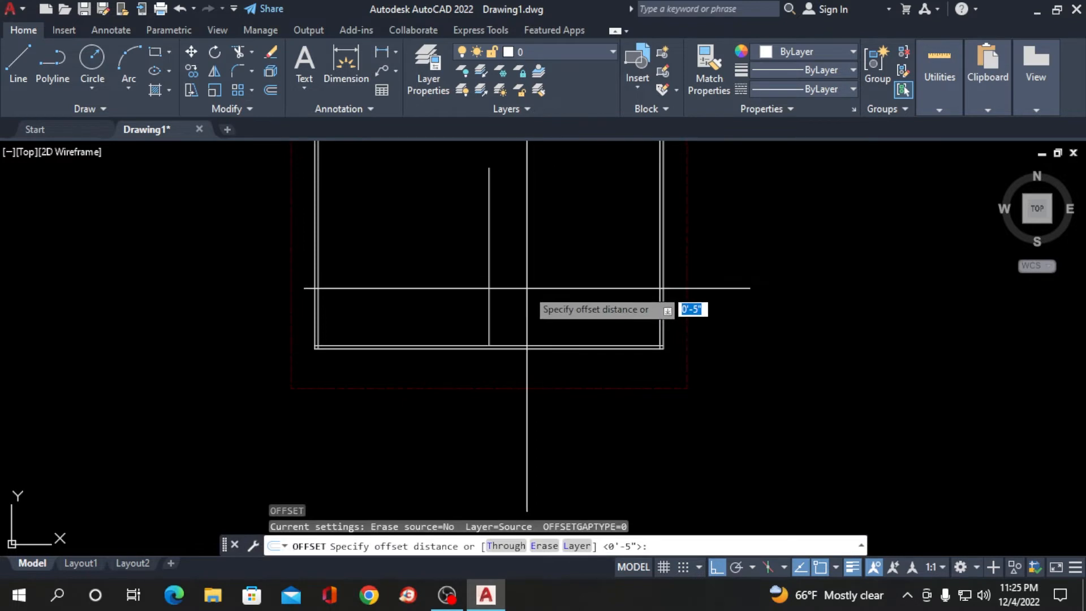
type("2")
key("Return")
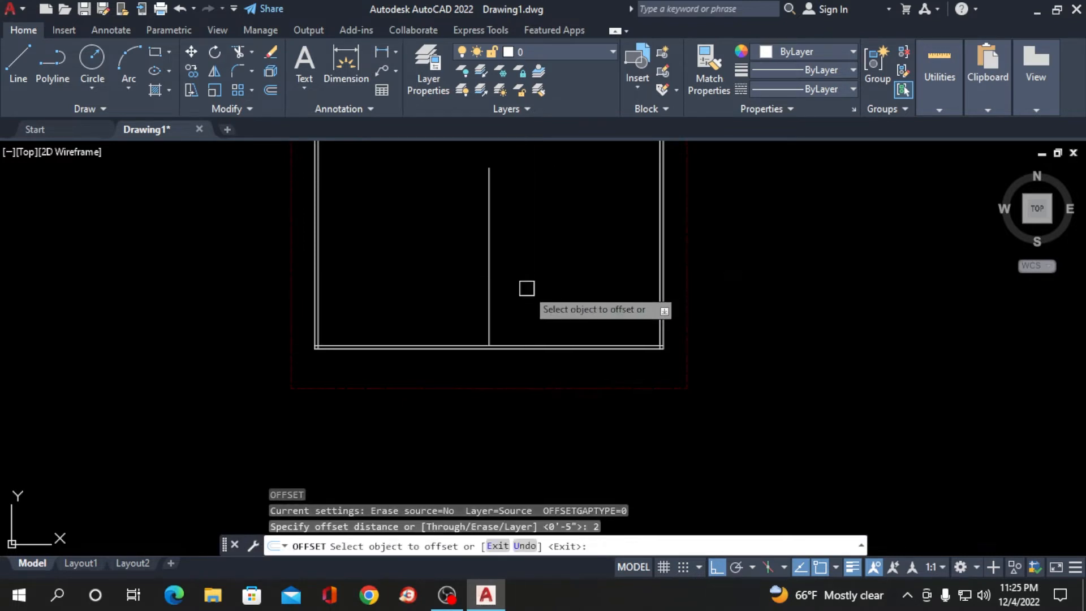
left_click(489, 275)
left_click(526, 276)
Offset the original vertical centre line 2" to the left and finish offsetting
scroll(468, 308, "up", 3)
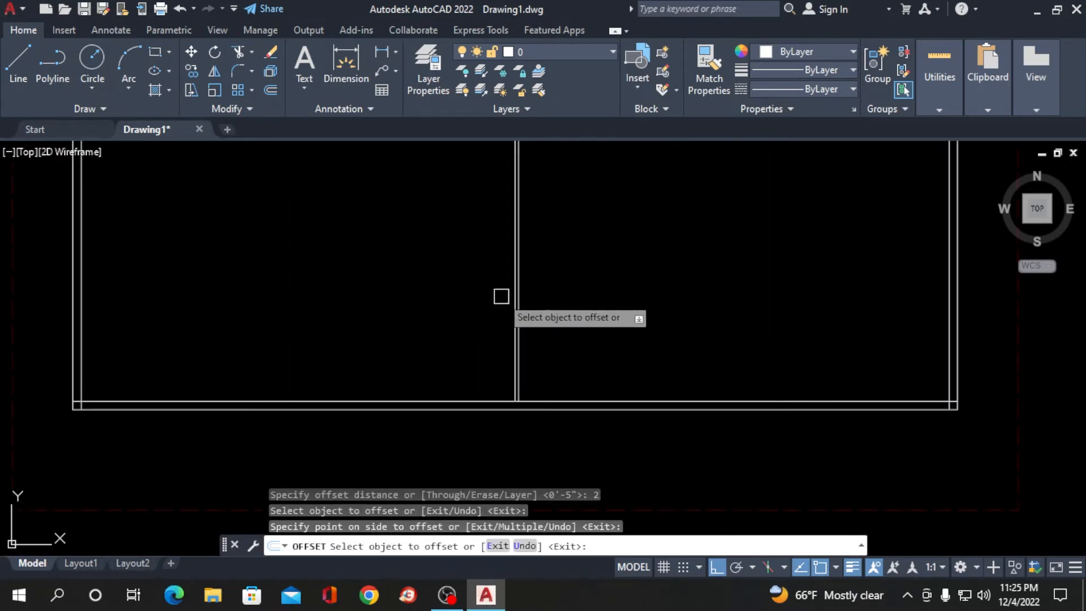
scroll(509, 288, "up", 5)
left_click(519, 287)
left_click(513, 287)
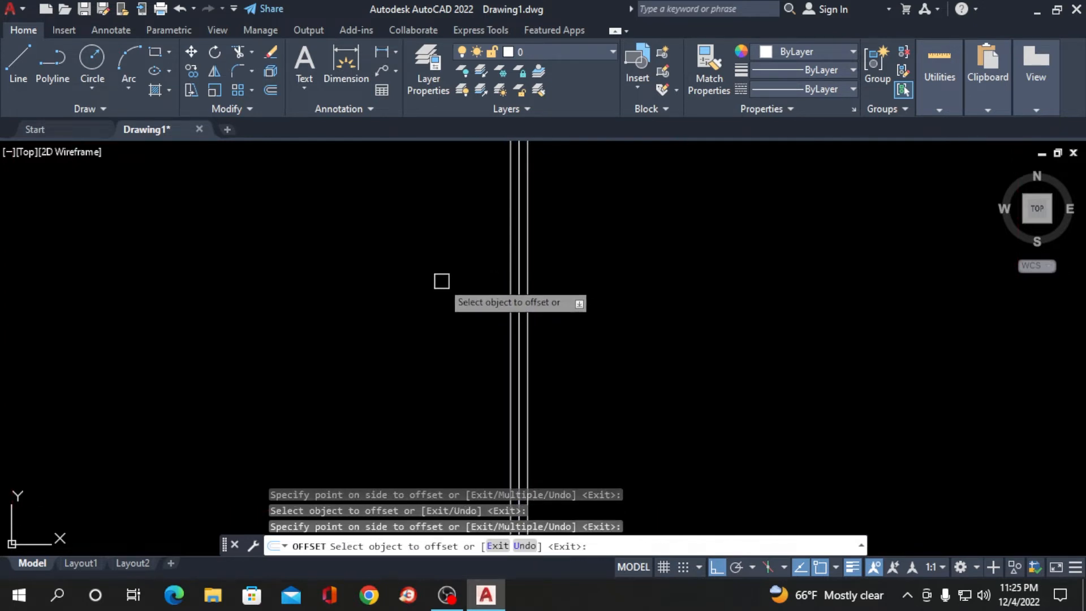
key("Return")
Offset the right face line of the central partition 3'6" to the right
scroll(461, 286, "down", 5)
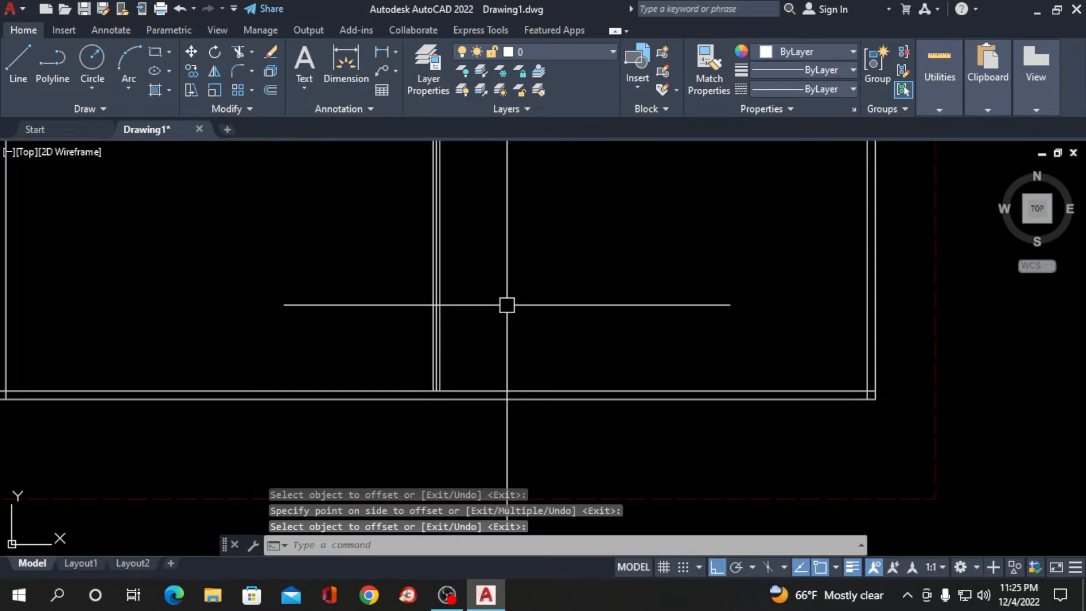
type("o")
key("Return")
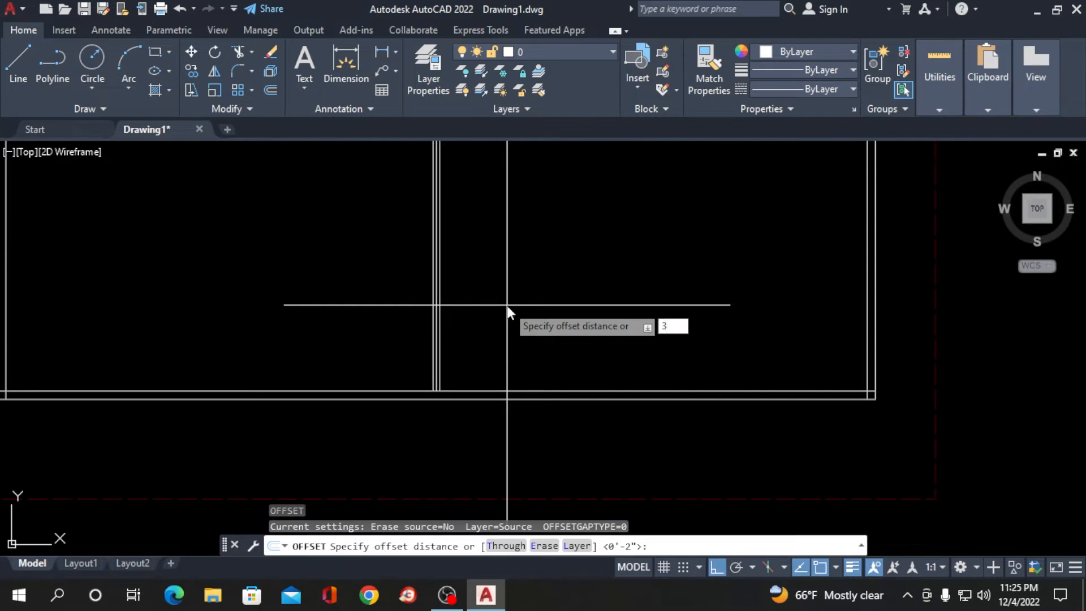
type("3'6\"")
key("Return")
scroll(441, 323, "up", 4)
left_click(436, 326)
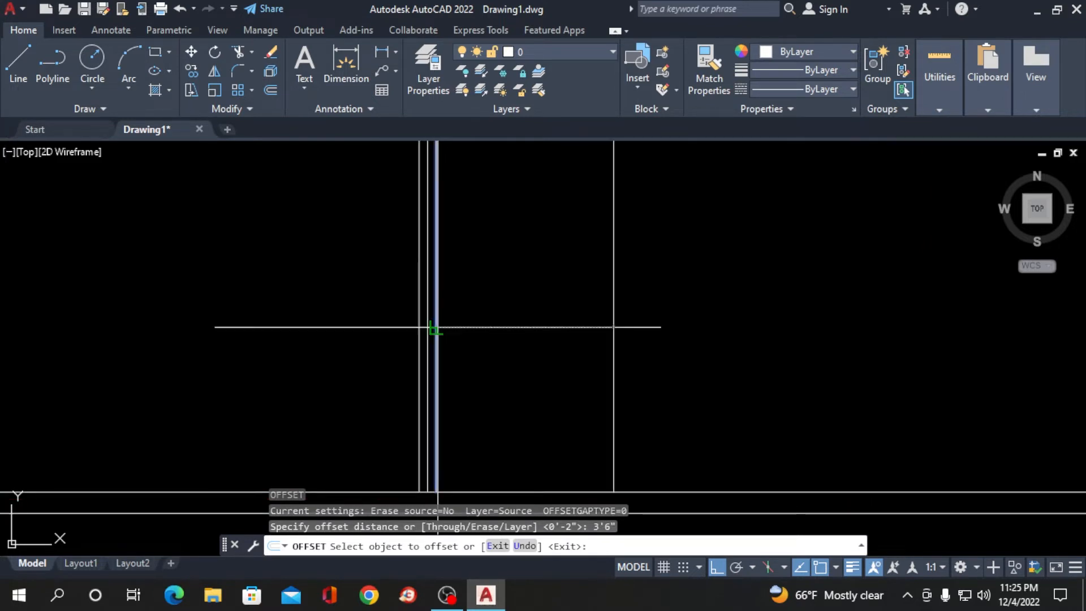
left_click(528, 323)
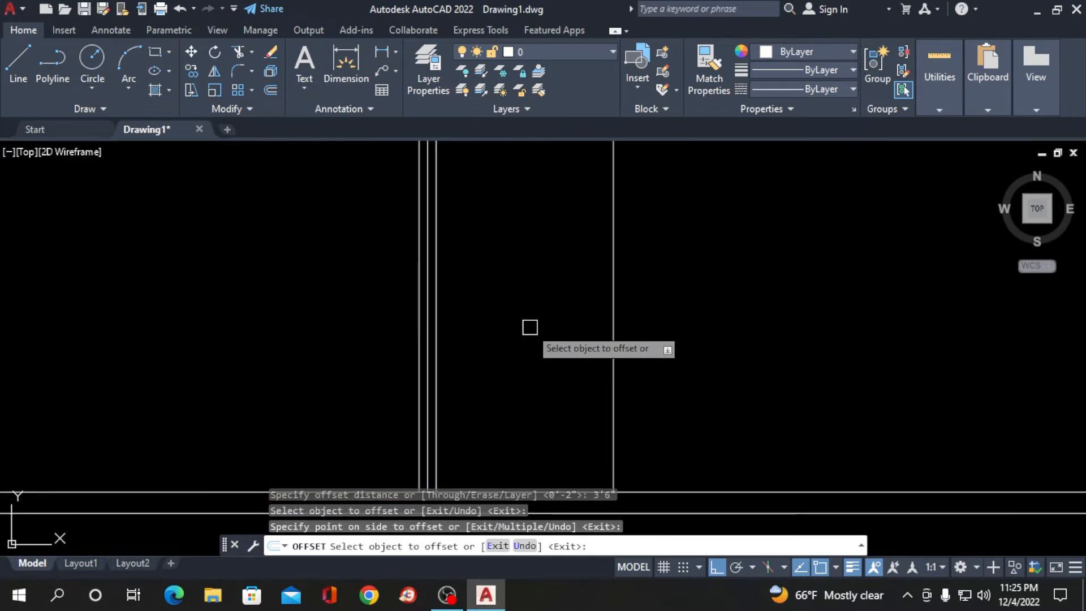
left_click(418, 352)
key("Escape")
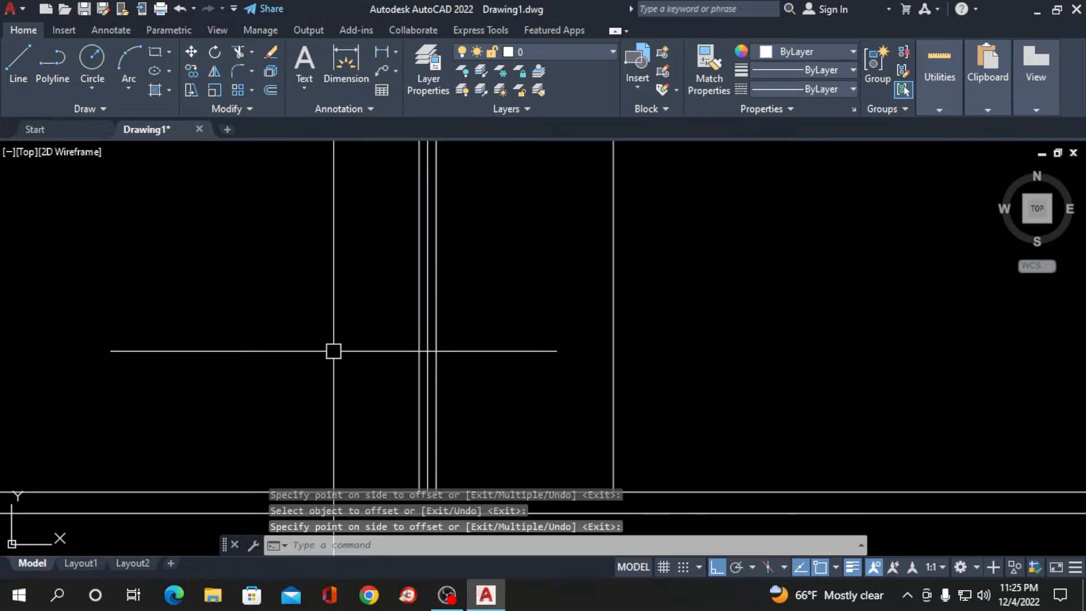
key("Return")
key("Escape")
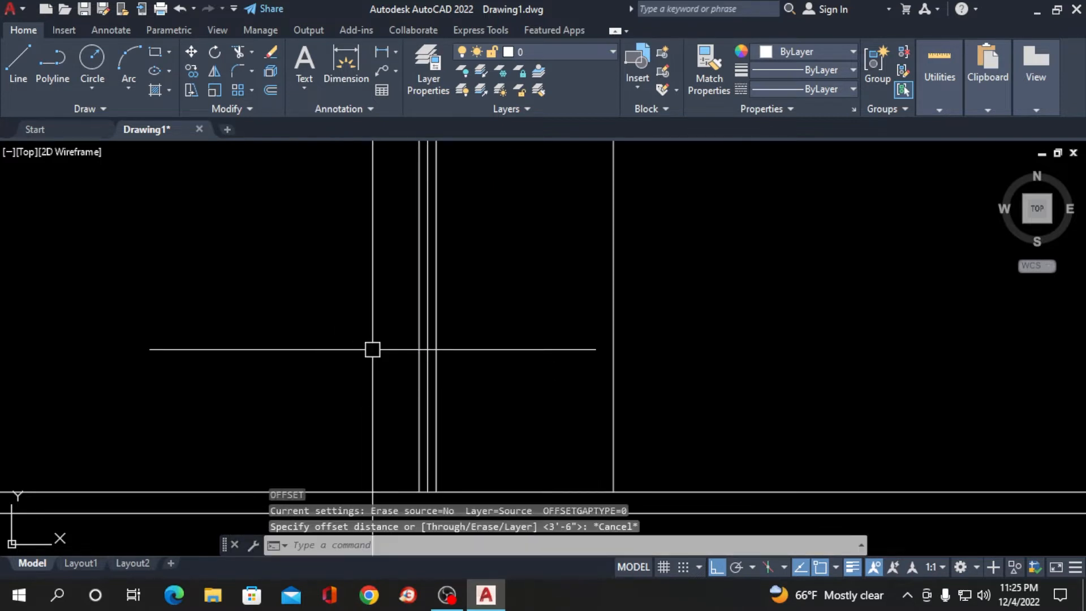
Offset the left face line of the central partition 3'6" to the left and finish offsetting
key("Return")
left_click(365, 362)
left_click(363, 365)
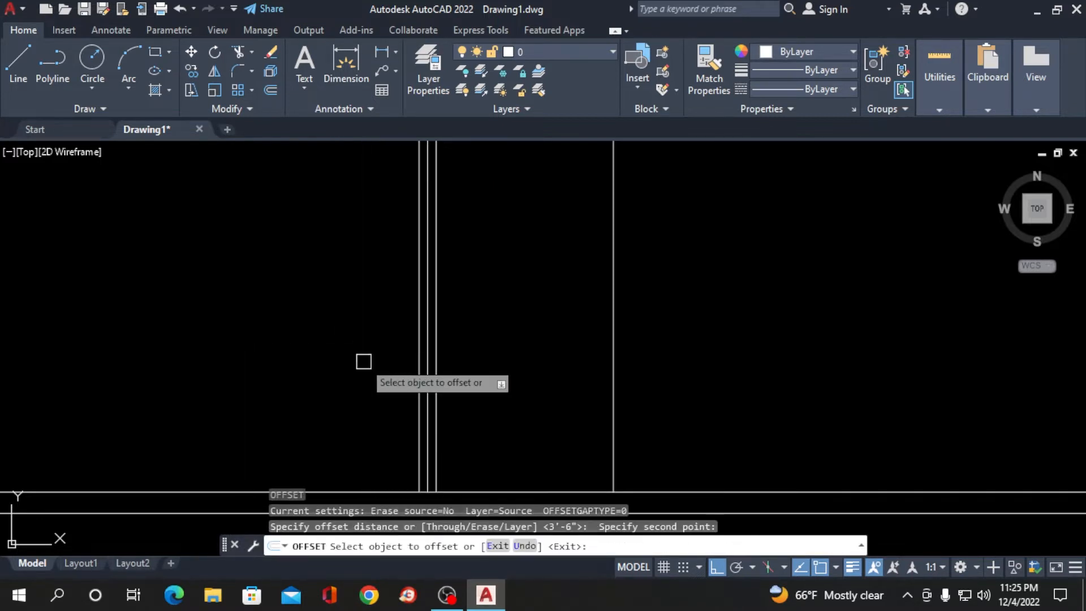
left_click(419, 361)
left_click(347, 366)
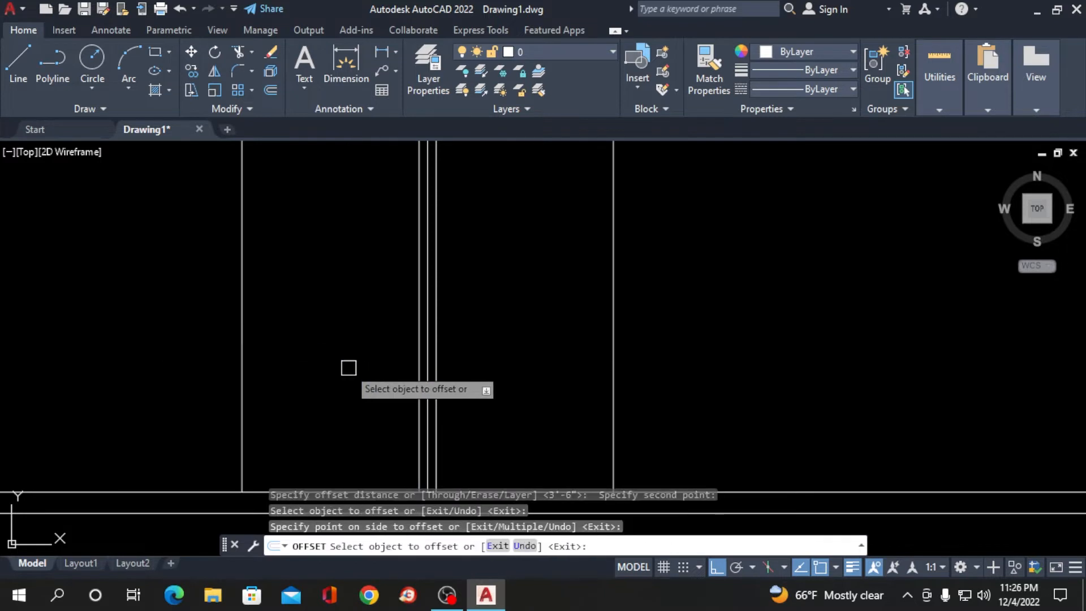
key("Return")
Delete the original centre line between the two partition face lines
scroll(295, 286, "down", 2)
scroll(299, 278, "down", 3)
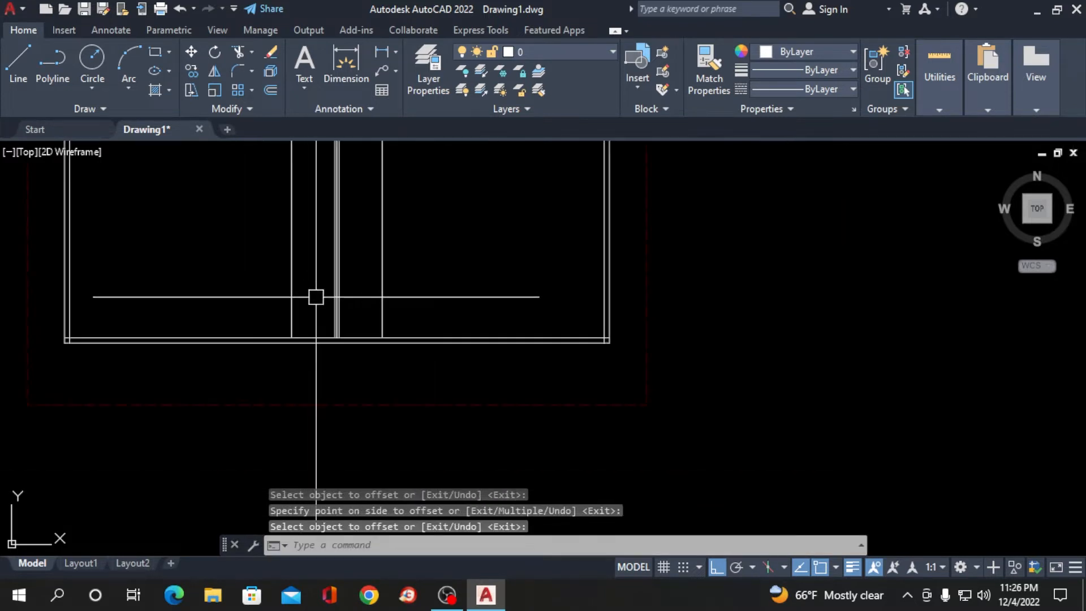
scroll(317, 240, "up", 3)
scroll(300, 469, "up", 5)
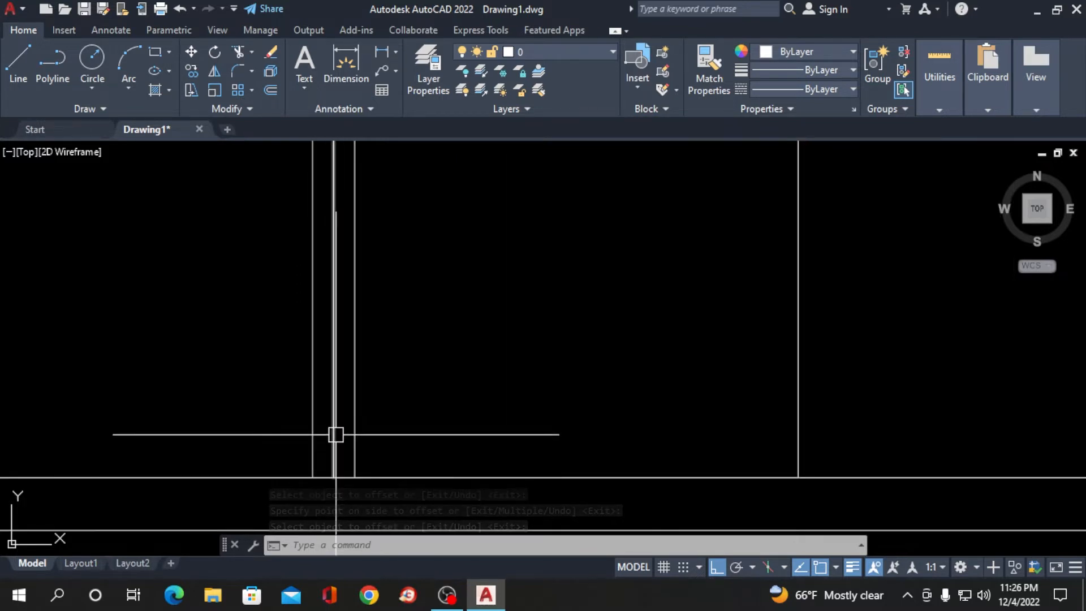
key("Return")
left_click(334, 434)
key("Delete")
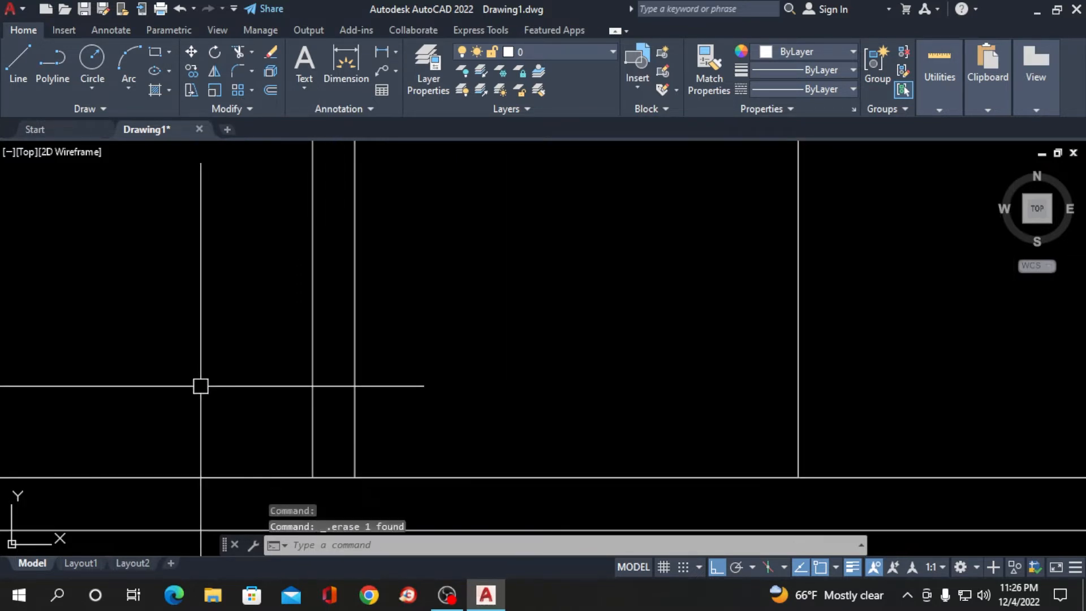
Offset the two outer 3'6" lines beside the central partition 5" outward to give them wall thickness, and finish offsetting
scroll(409, 383, "up", 4)
scroll(541, 407, "down", 2)
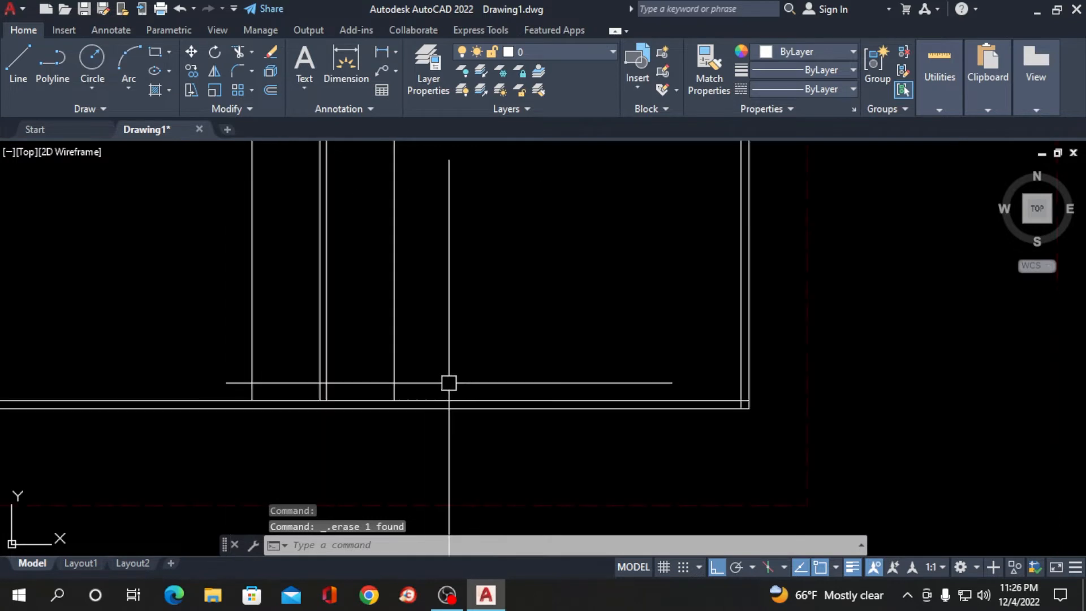
scroll(298, 424, "up", 2)
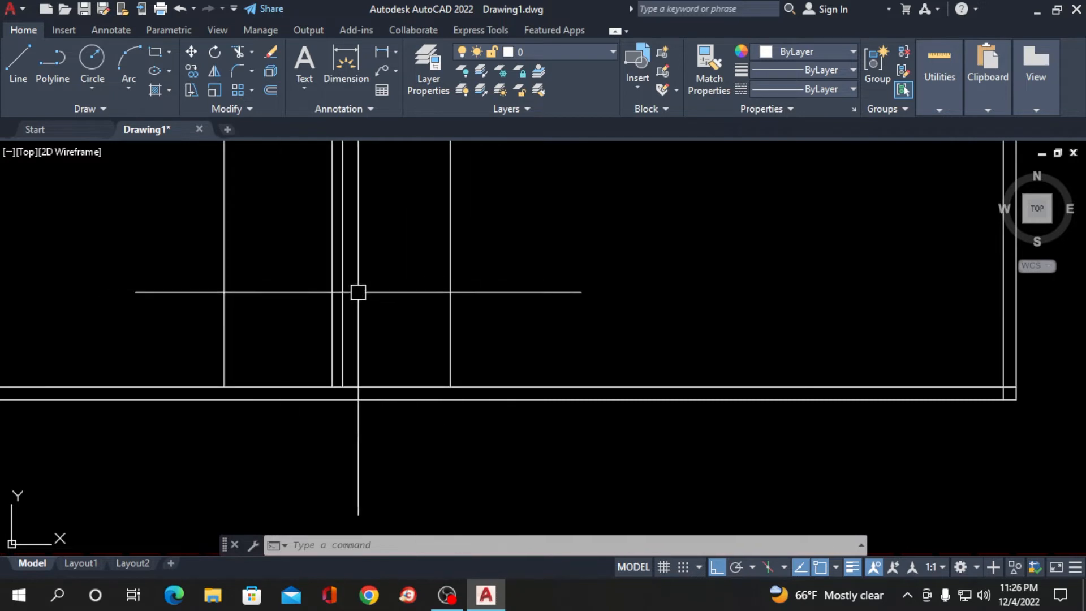
scroll(373, 291, "down", 2)
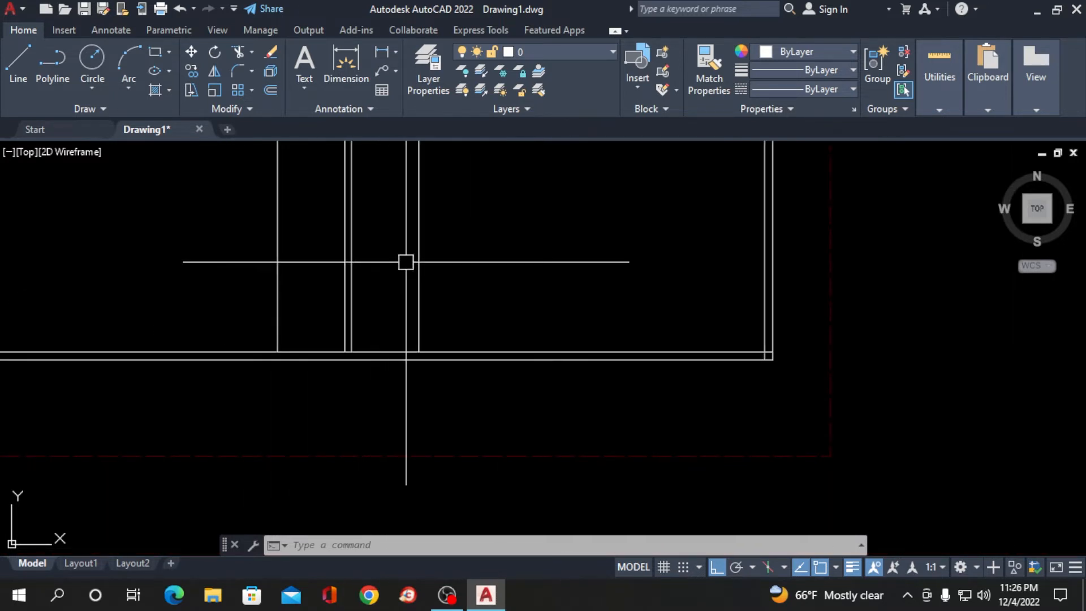
scroll(390, 301, "down", 2)
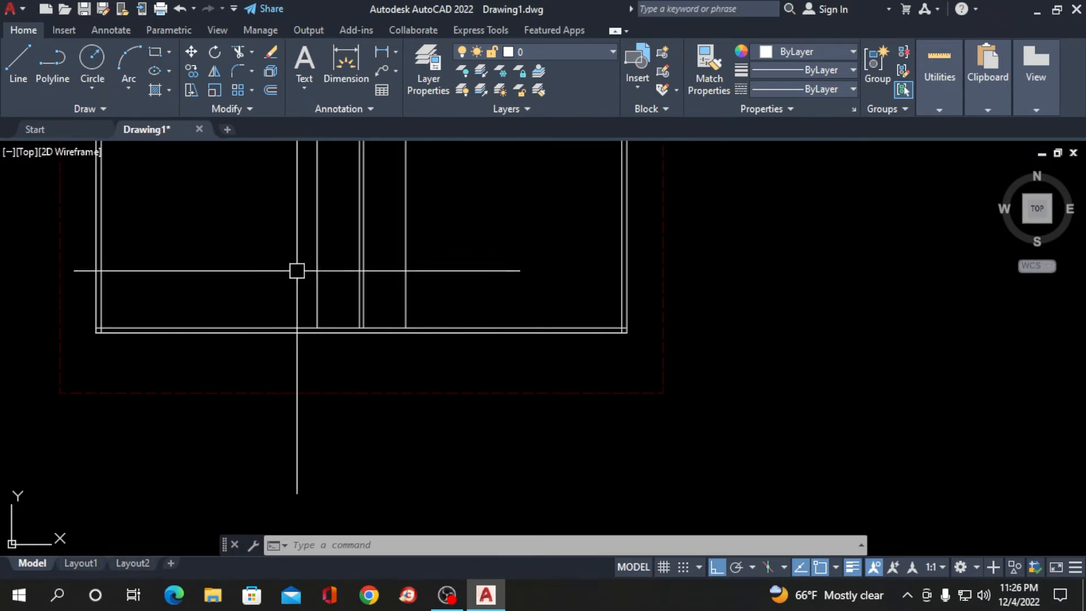
key("Return")
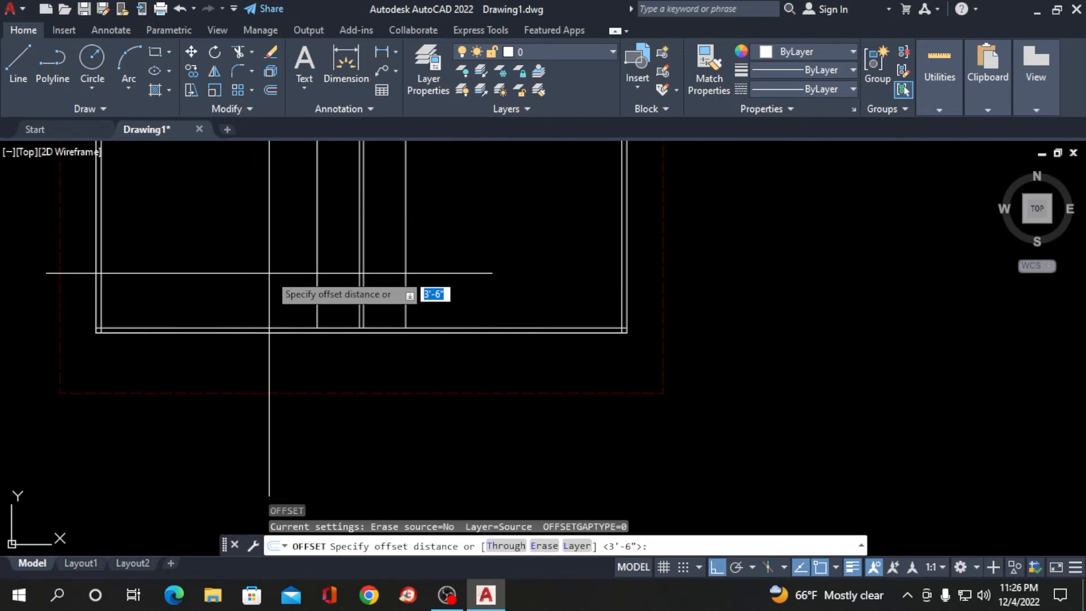
key("Return")
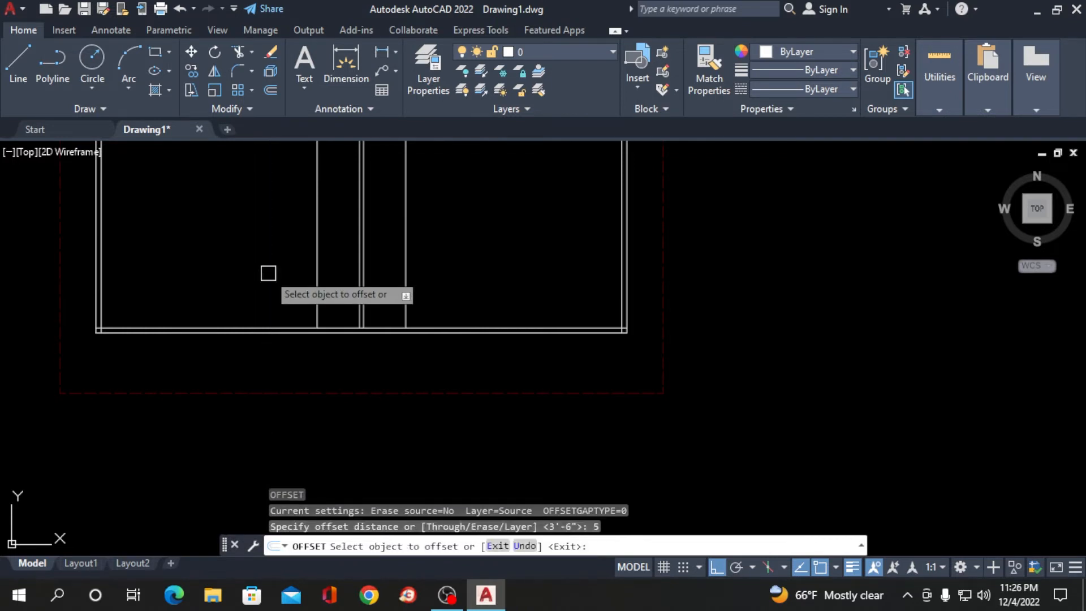
left_click(406, 273)
left_click(447, 274)
left_click(317, 291)
left_click(244, 291)
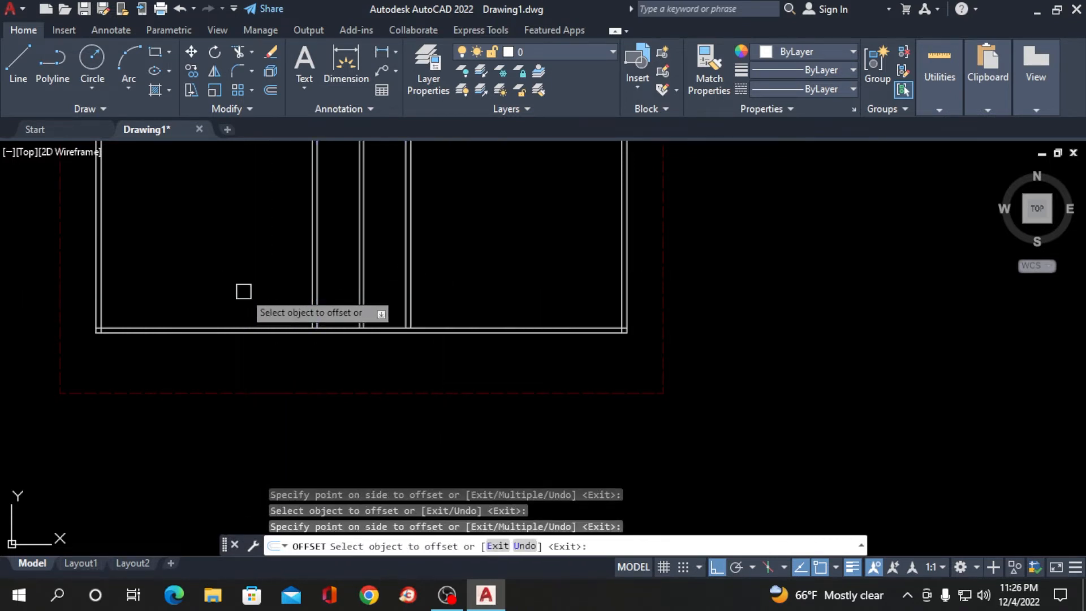
key("Return")
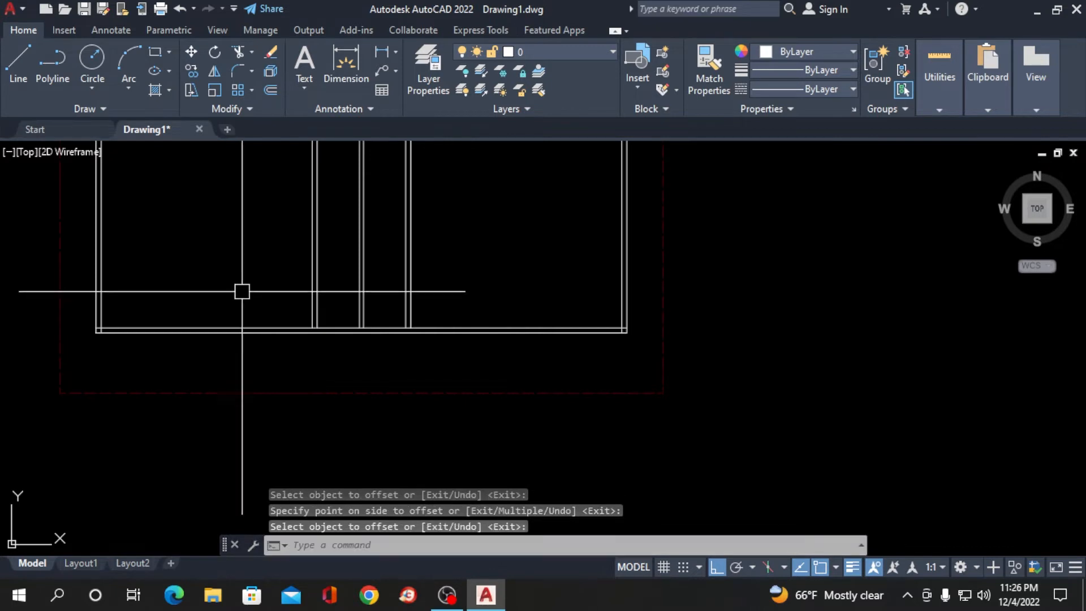
Offset the inner line of the lower outer wall 3' upward into the plan and finish offsetting
scroll(271, 300, "down", 2)
scroll(338, 313, "up", 2)
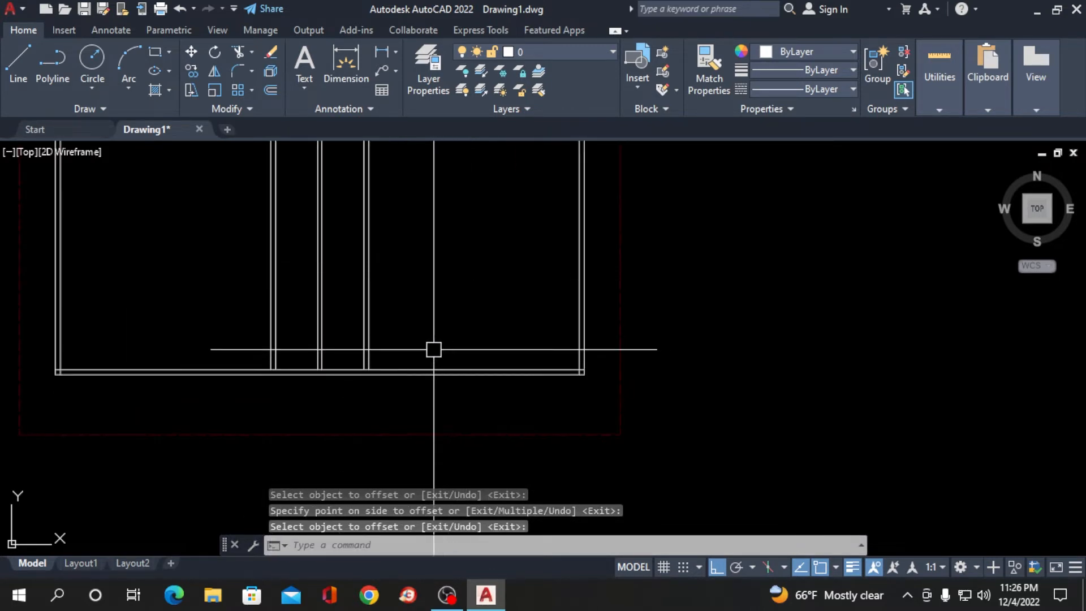
scroll(315, 395, "up", 2)
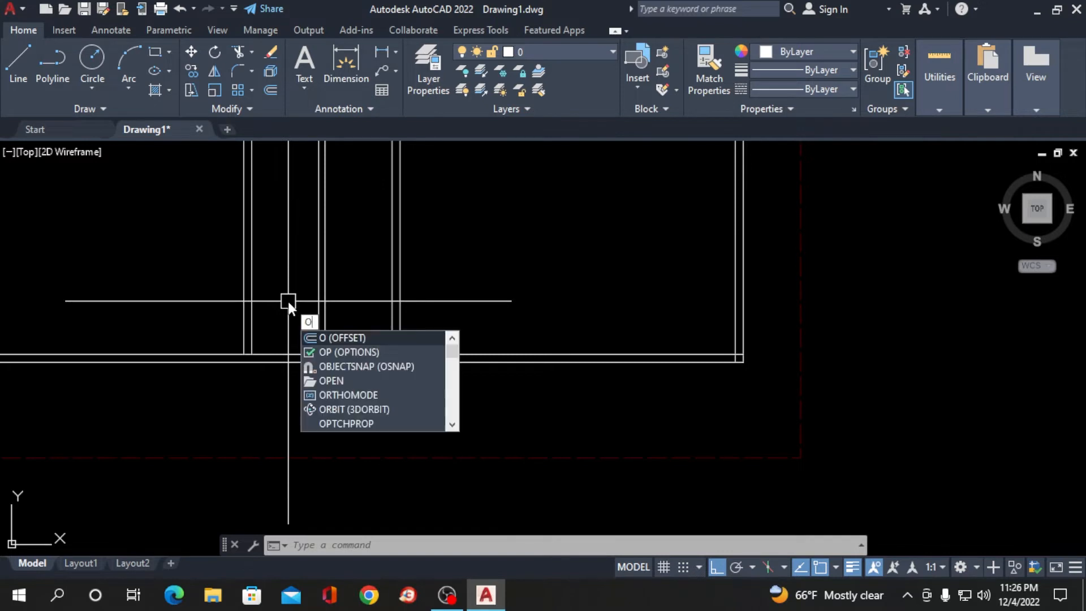
key("Return")
type("3'")
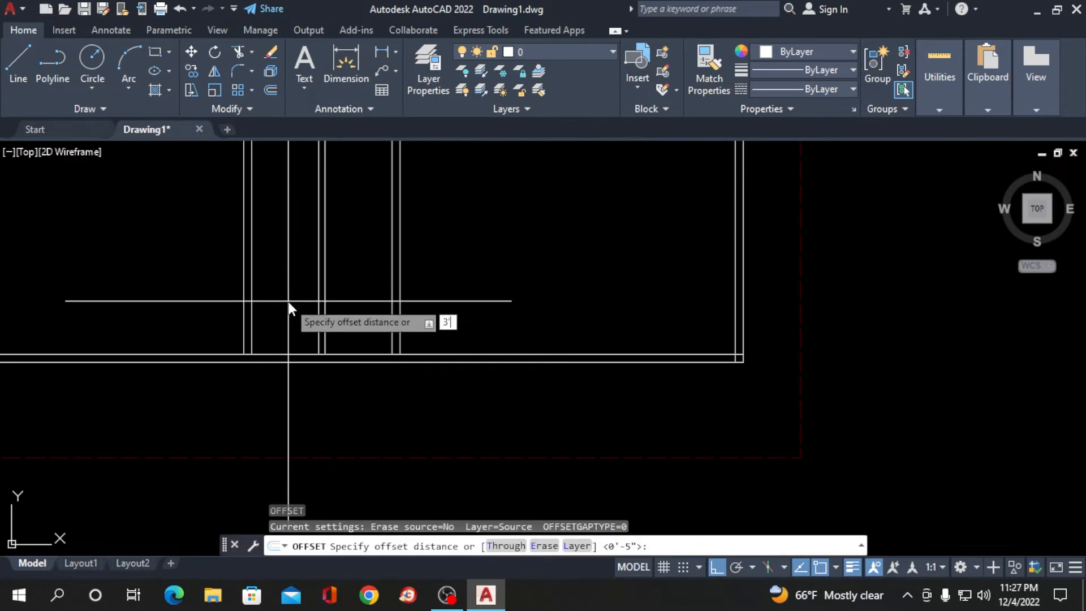
key("Return")
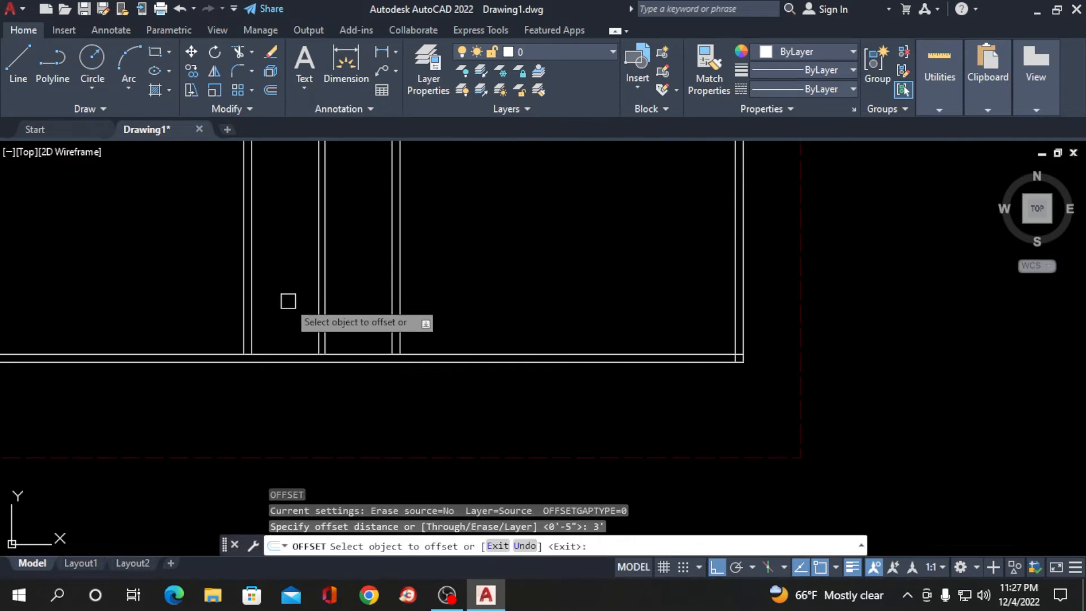
left_click(278, 348)
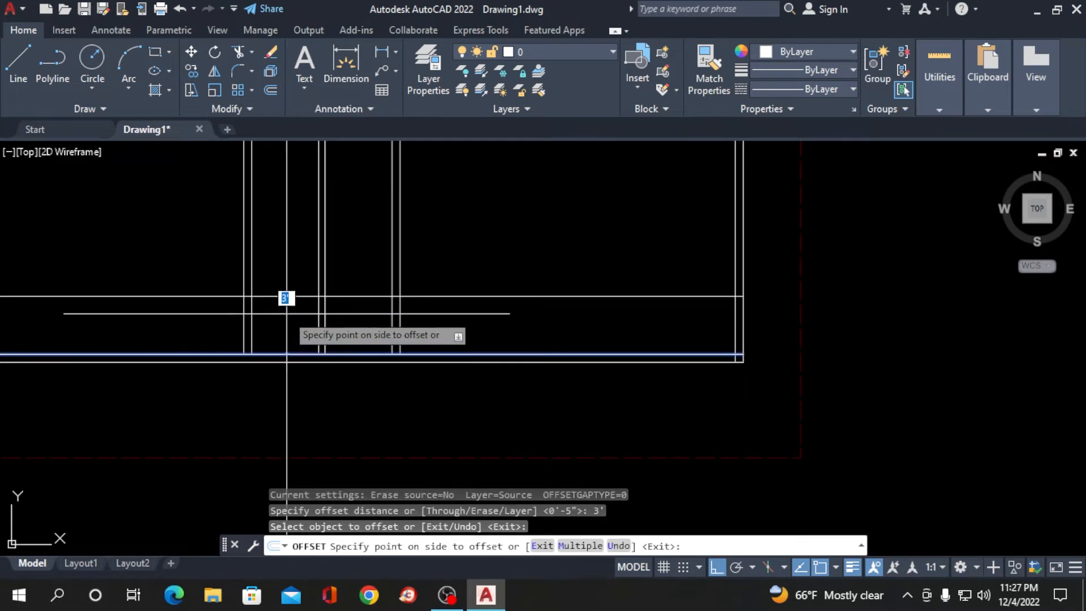
left_click(289, 238)
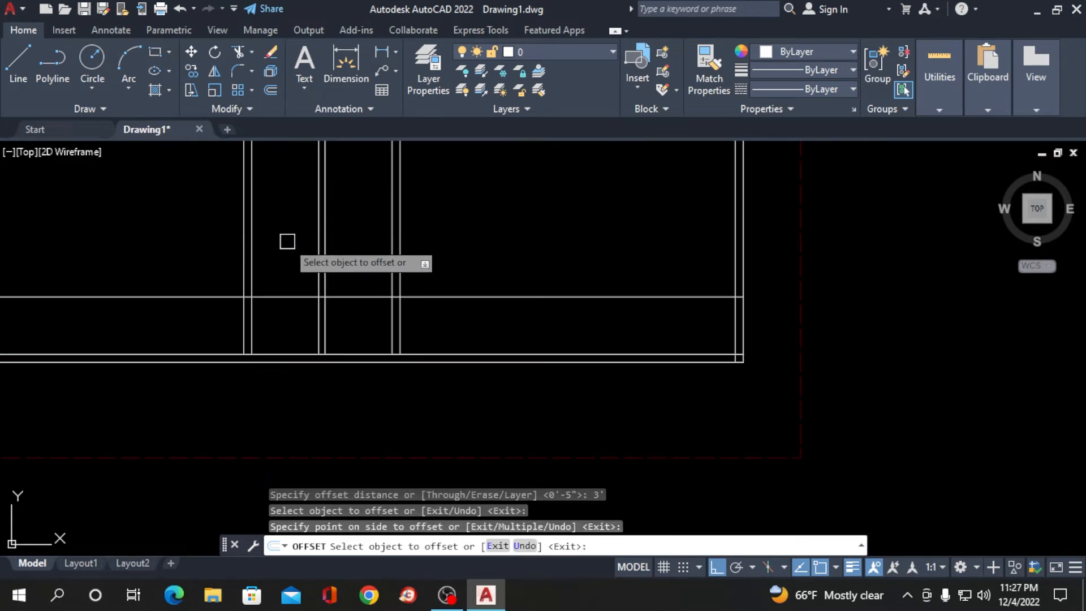
key("Return")
scroll(459, 292, "down", 1)
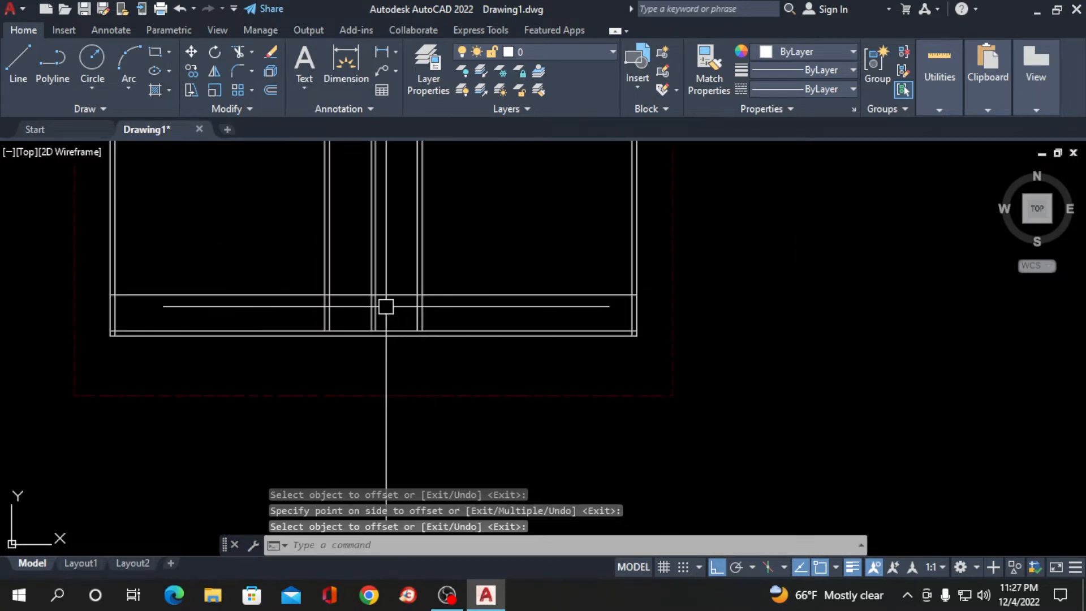
Trim the 3' offset line where it passes through the thickness of both 5" walls flanking the central partition
scroll(377, 302, "up", 2)
scroll(362, 299, "down", 2)
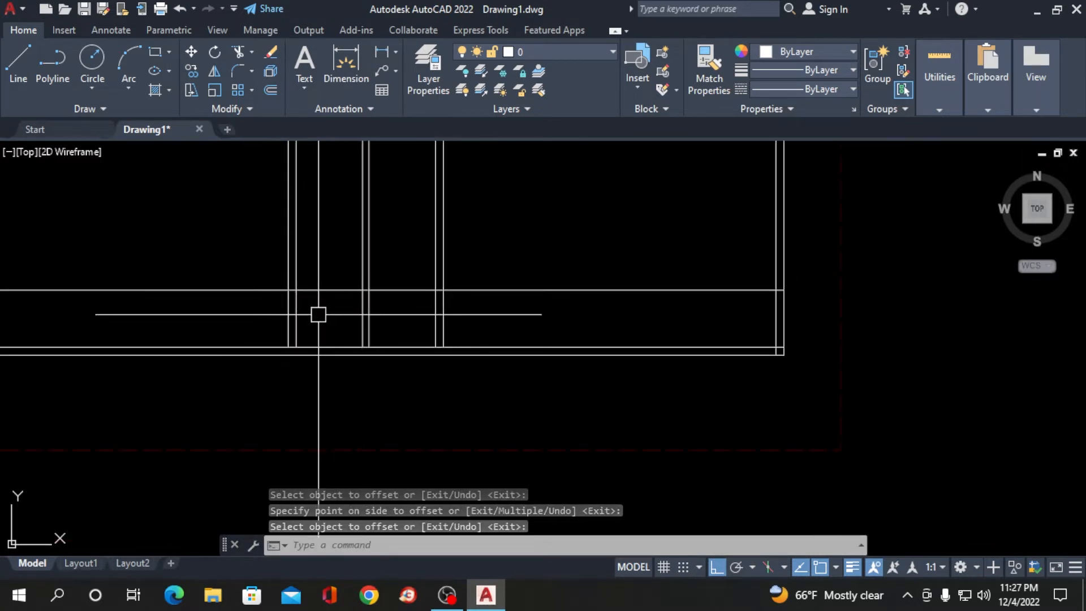
type("tr")
key("Return")
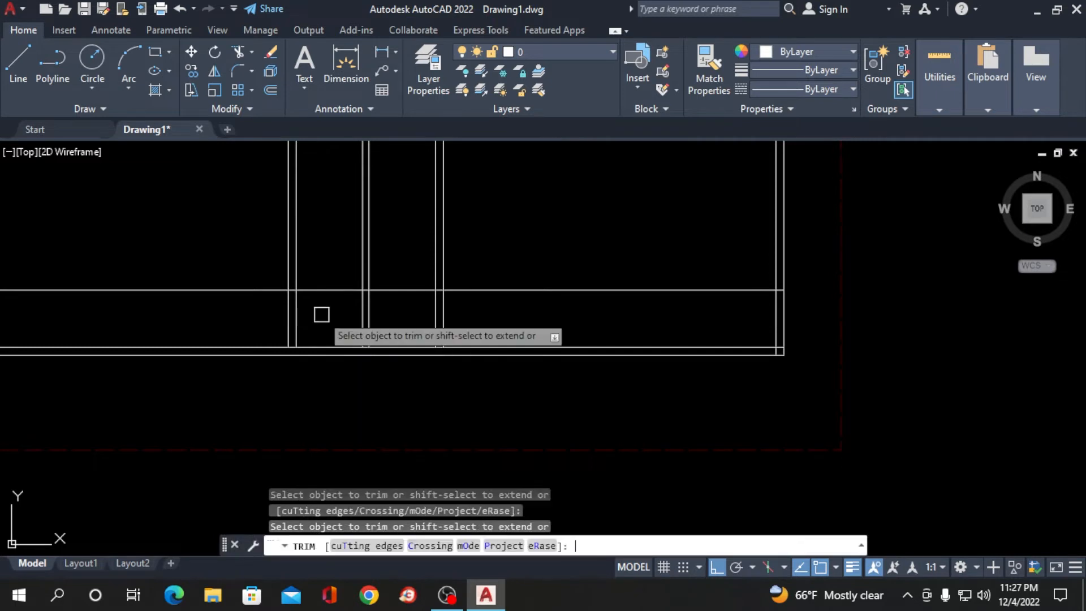
scroll(295, 305, "up", 4)
left_click(228, 223)
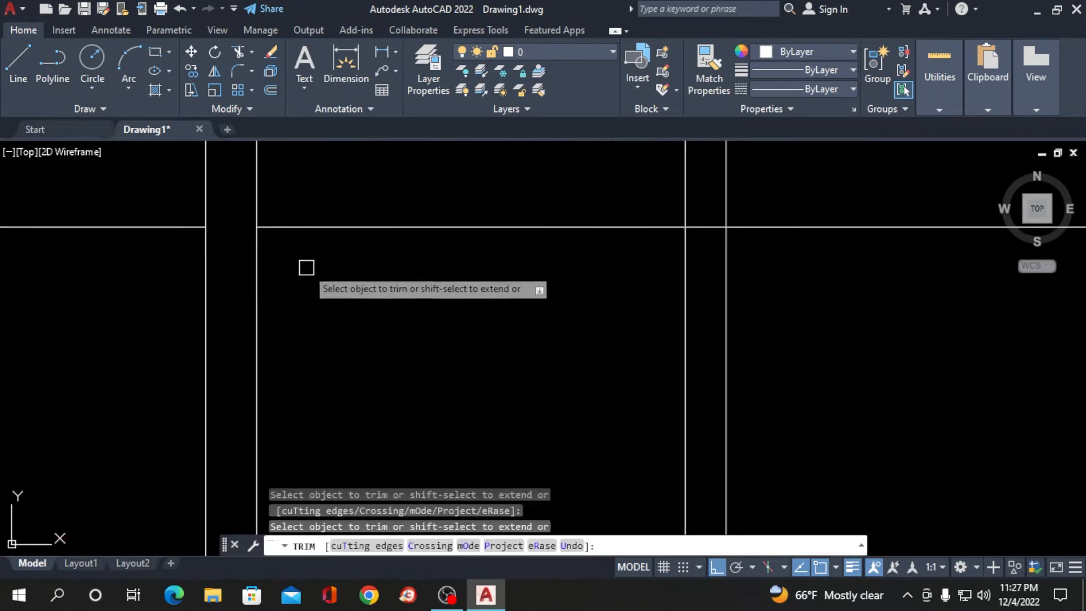
scroll(305, 266, "down", 3)
scroll(526, 279, "up", 4)
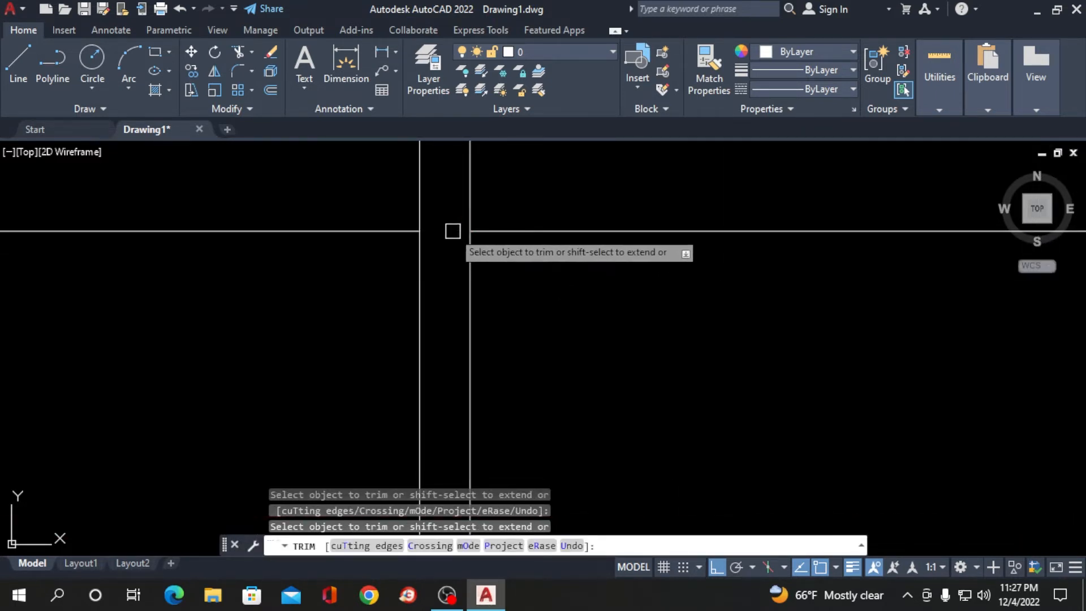
left_click(450, 231)
key("Return")
scroll(444, 257, "down", 5)
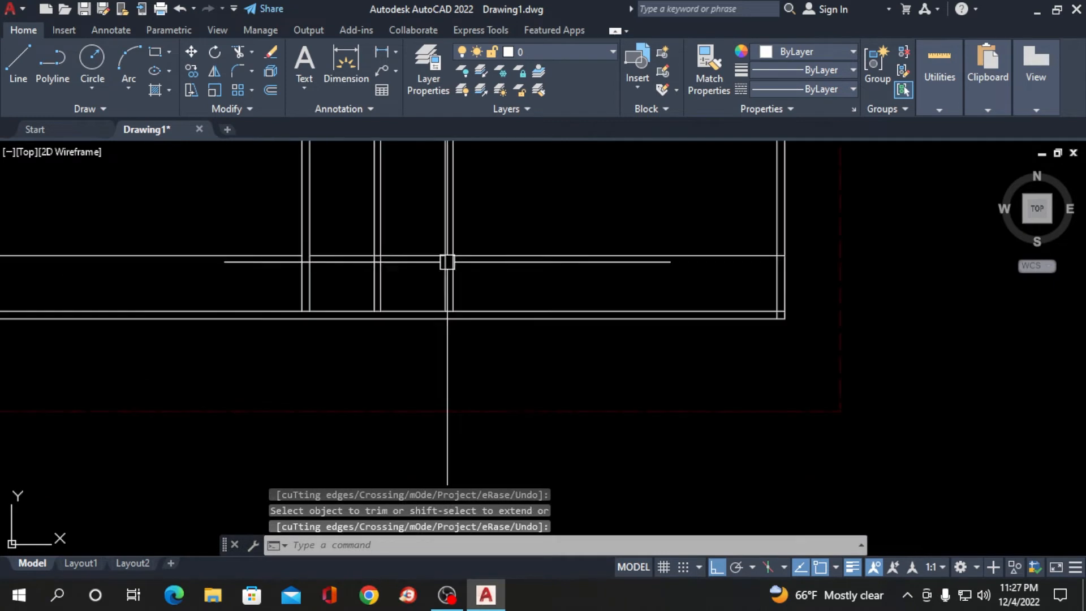
Delete the two leftover pieces of the horizontal line outside the walls flanking the central partition
left_click(529, 253)
left_click(250, 255)
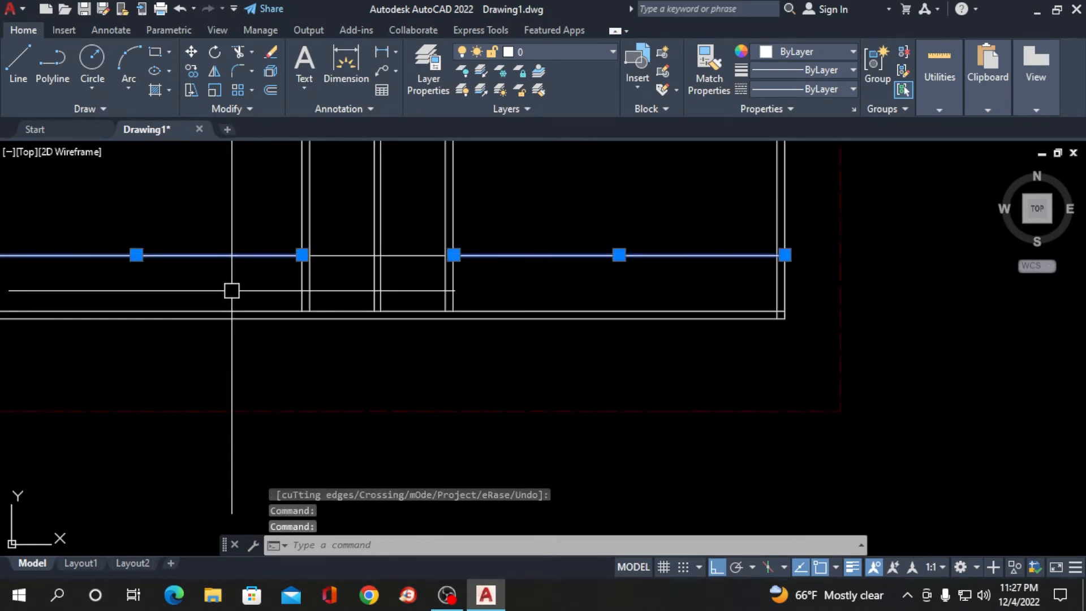
key("Delete")
scroll(231, 317, "down", 2)
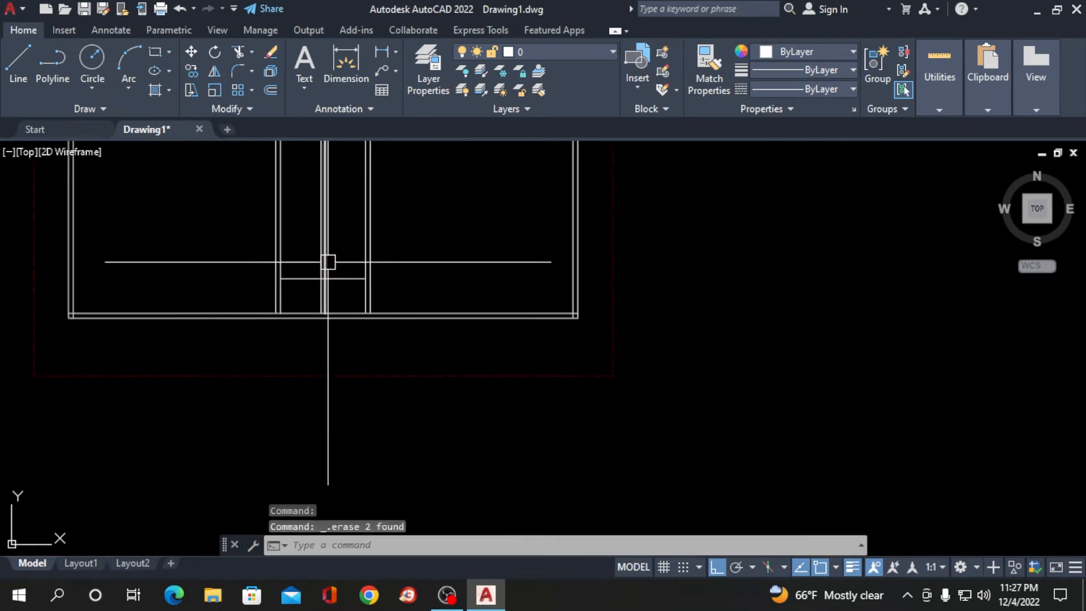
Offset the remaining horizontal line between the flanking walls 10" upward as the first stair tread
scroll(327, 260, "up", 2)
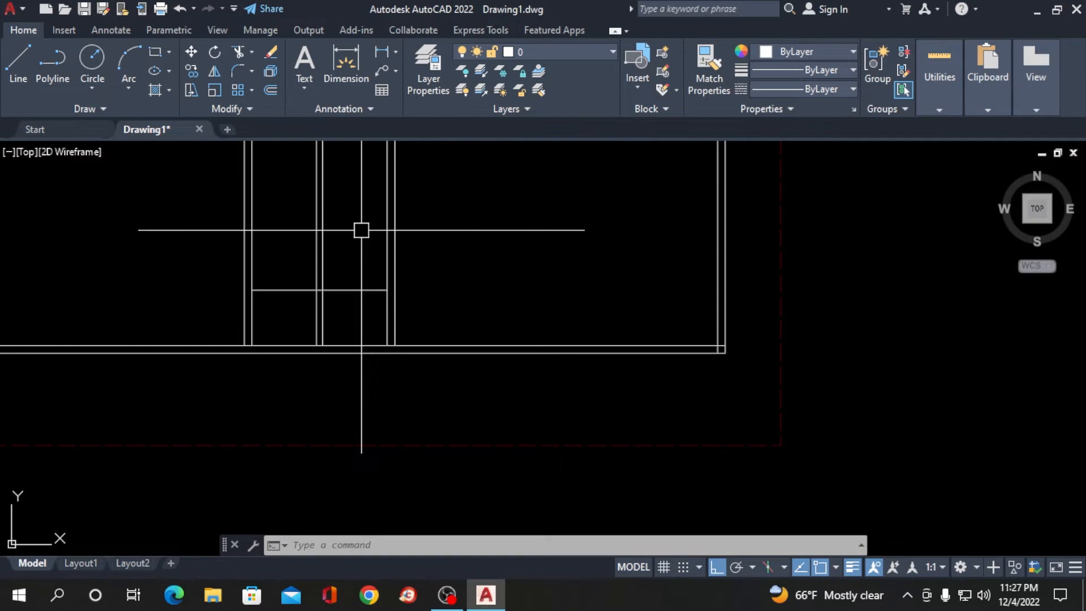
type("o")
key("Return")
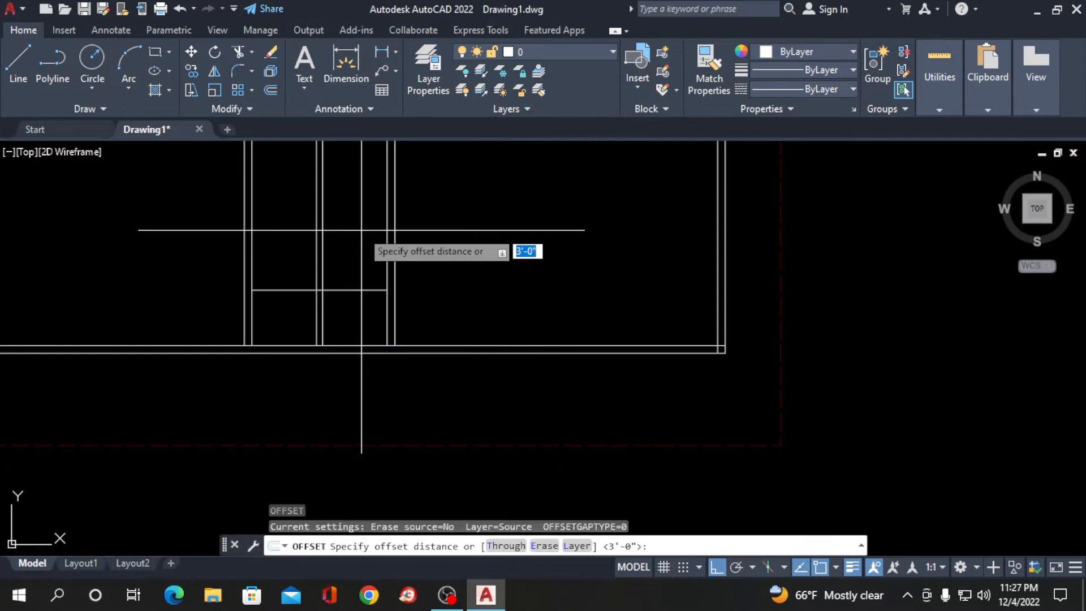
type("10")
key("Return")
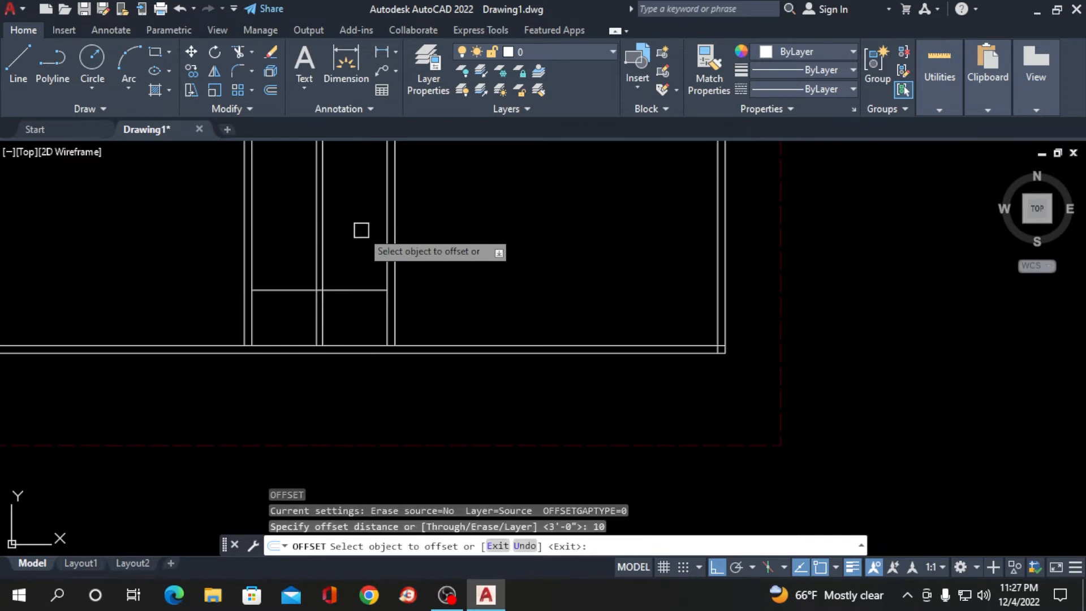
left_click(350, 290)
left_click(355, 251)
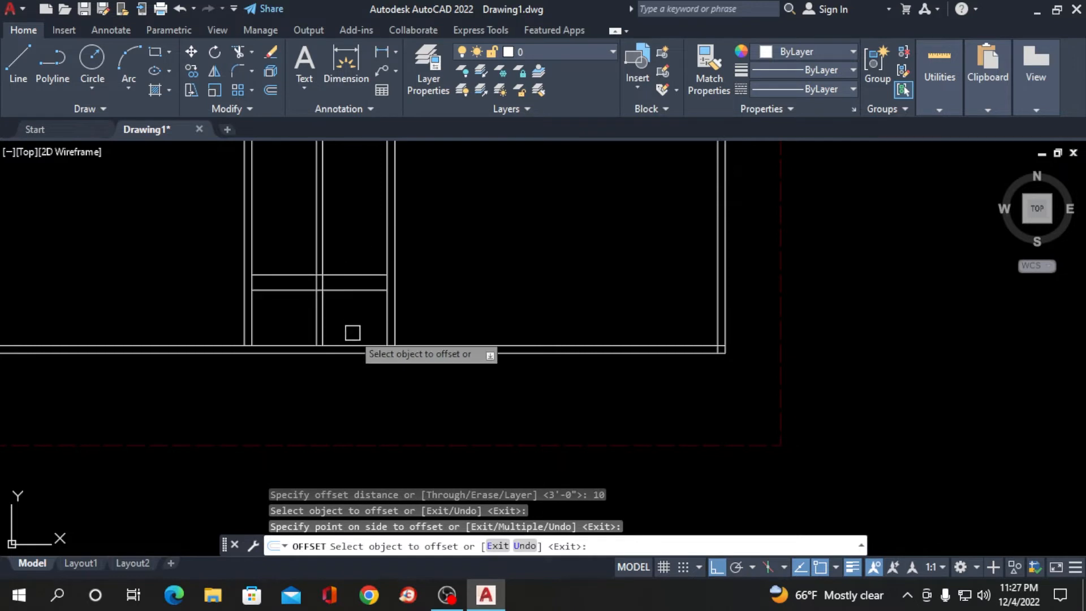
Add four more stair tread lines by repeatedly offsetting the uppermost one 10" upward
scroll(350, 332, "down", 2)
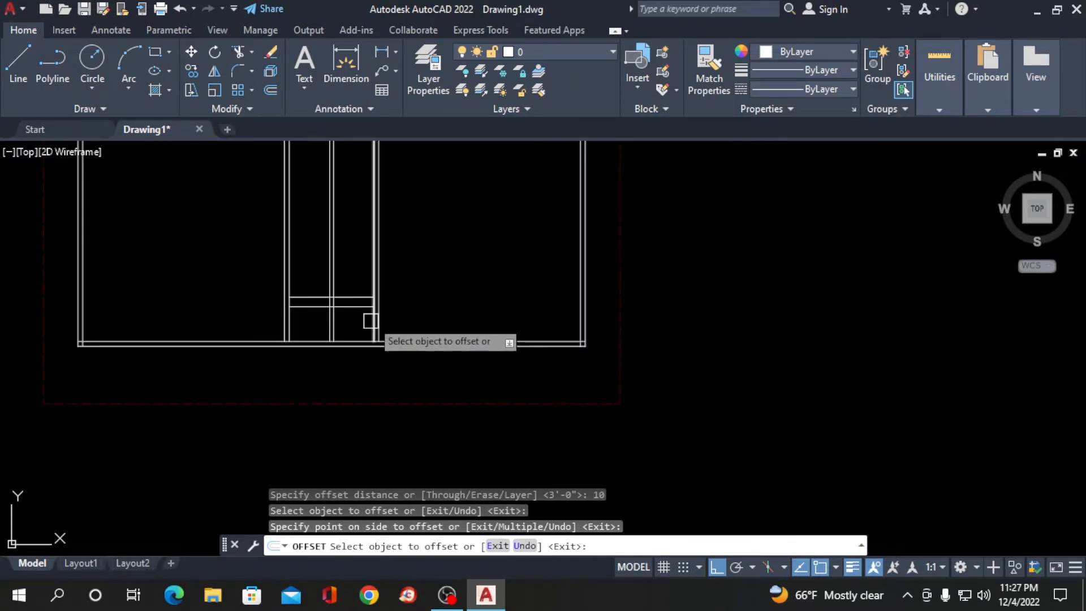
scroll(354, 280, "up", 2)
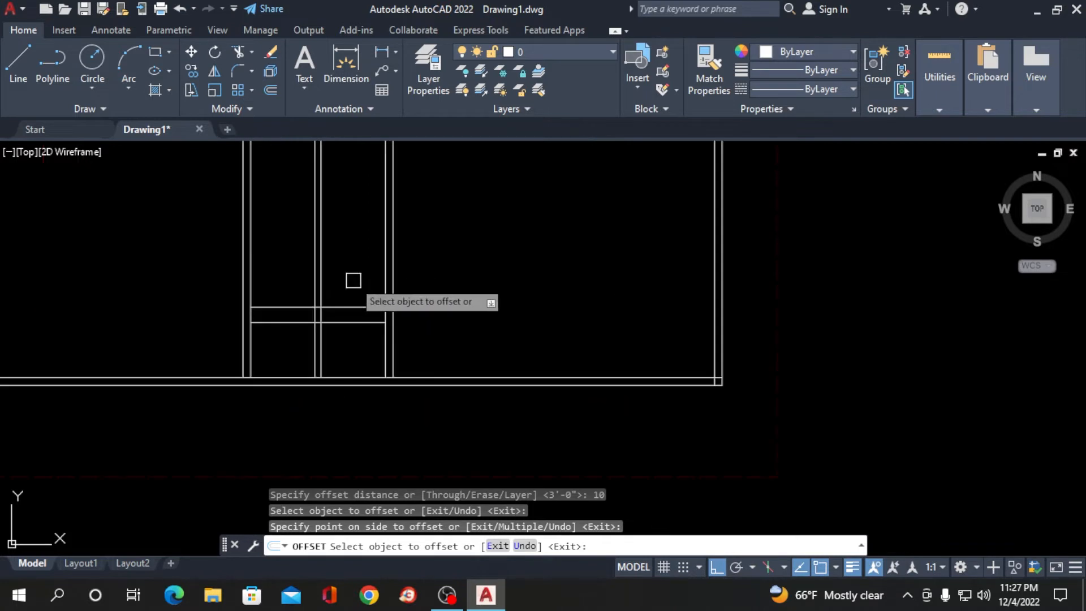
left_click(354, 308)
left_click(355, 277)
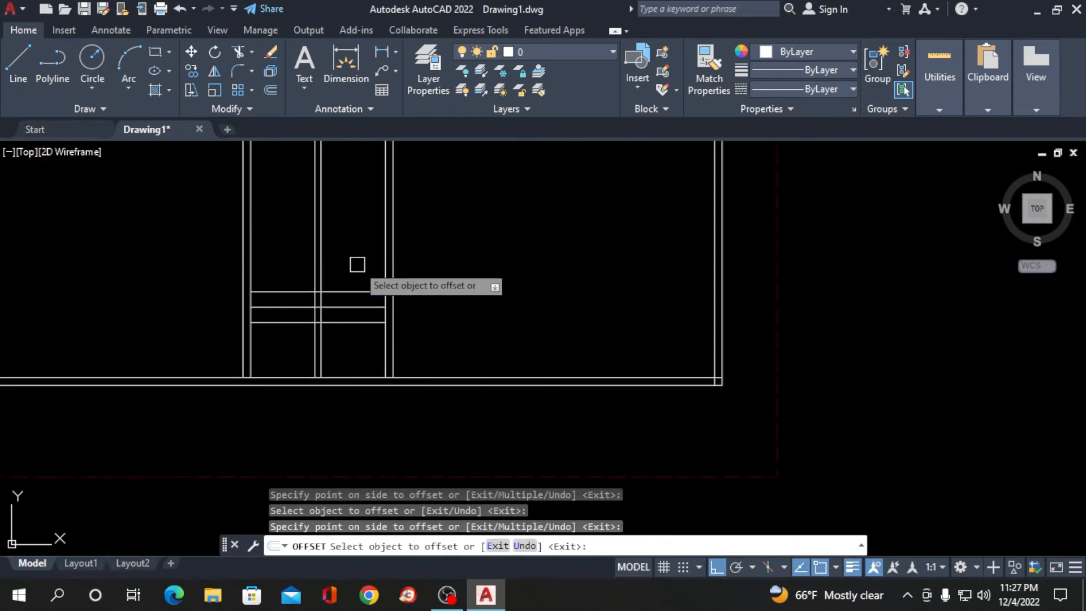
left_click(353, 293)
left_click(362, 244)
left_click(352, 272)
left_click(352, 236)
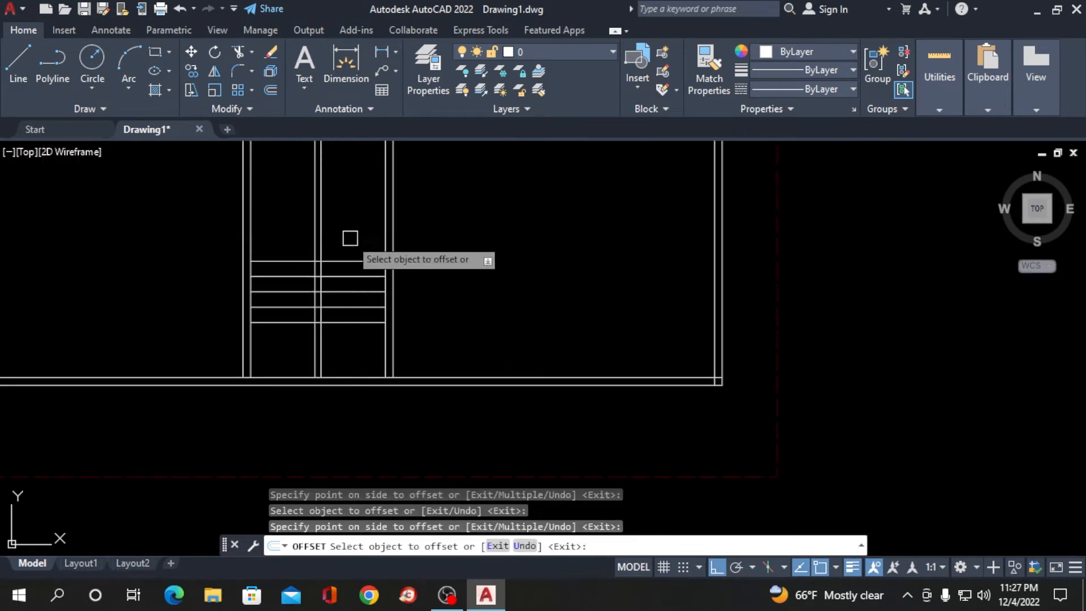
scroll(347, 367, "down", 2)
left_click(353, 299)
left_click(358, 267)
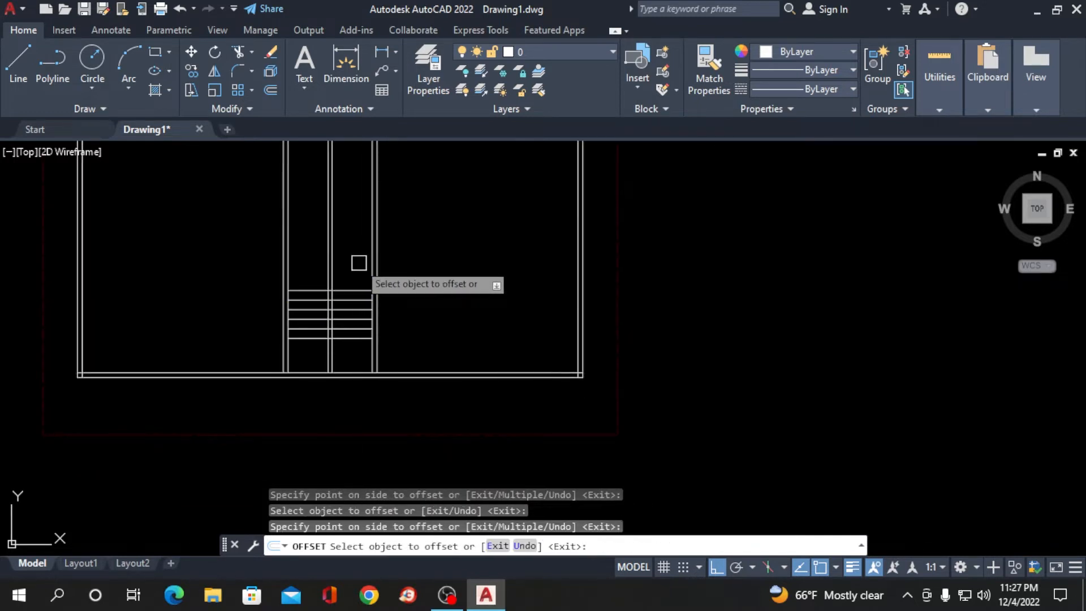
Extend the staircase with another five tread lines spaced 10" apart upward, and finish offsetting
left_click(354, 290)
left_click(360, 266)
left_click(357, 281)
left_click(356, 257)
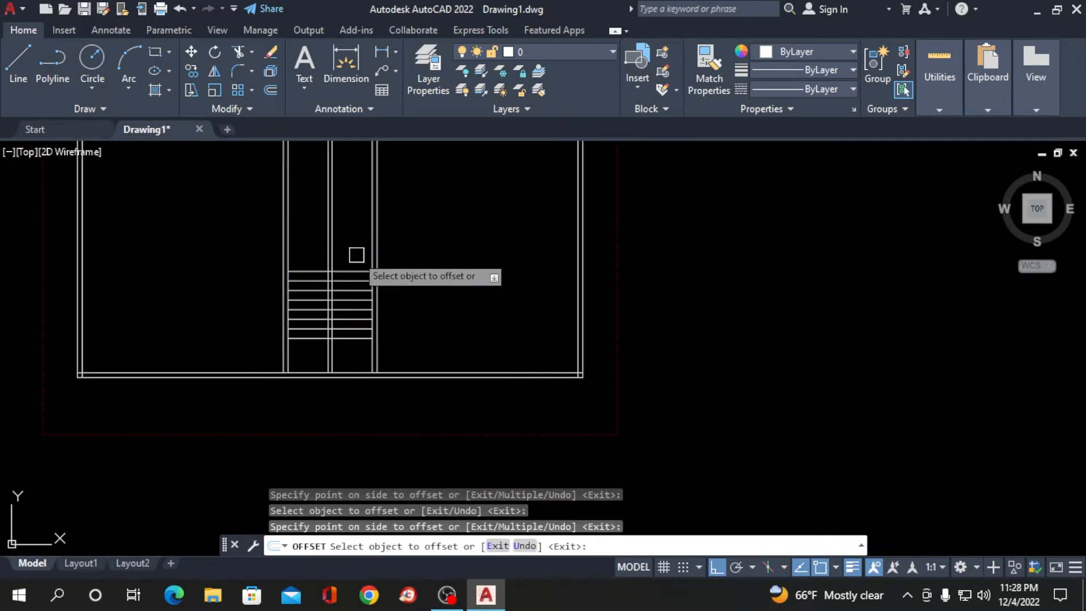
left_click(355, 269)
left_click(360, 252)
left_click(360, 259)
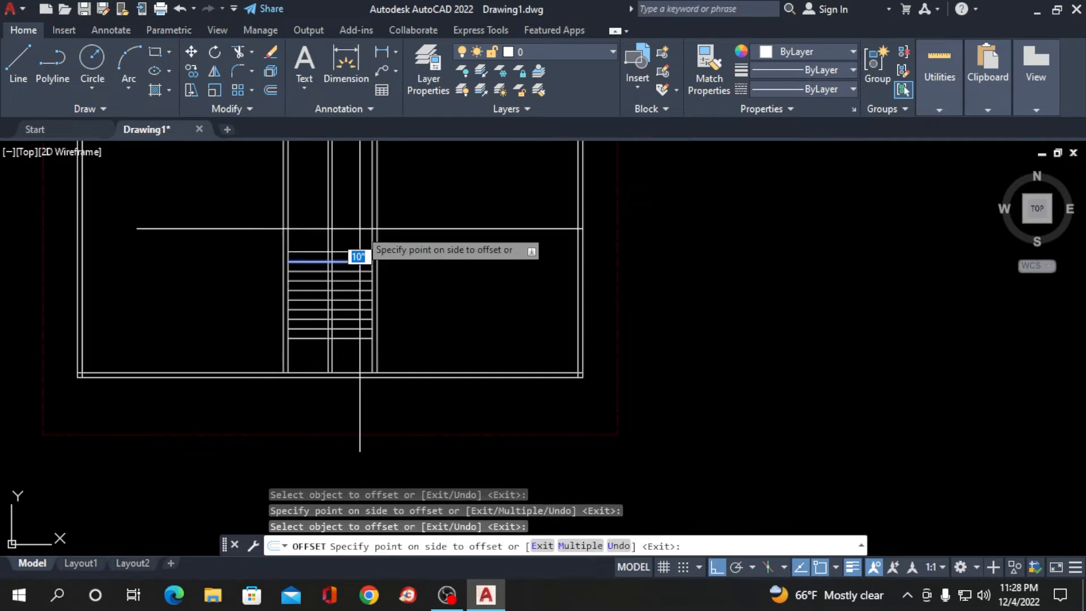
left_click(358, 250)
left_click(356, 251)
left_click(356, 226)
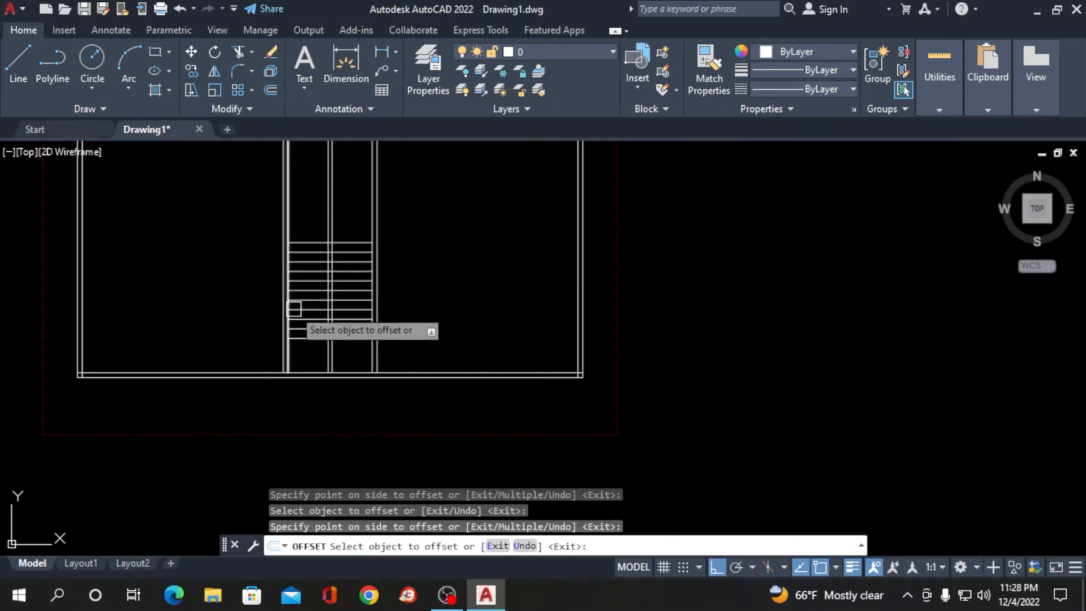
key("Return")
scroll(426, 358, "down", 3)
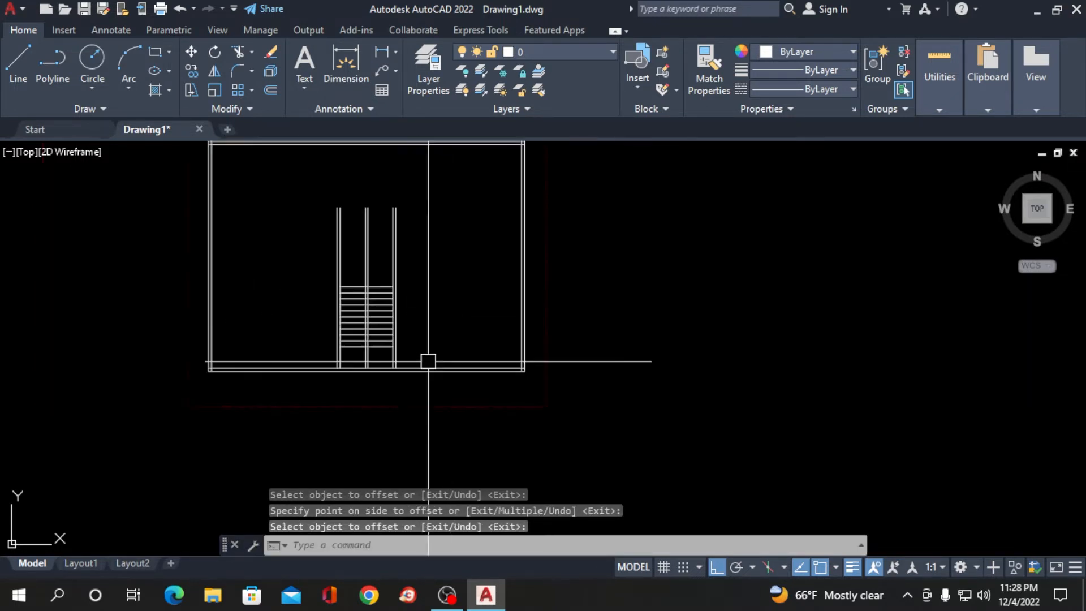
Offset the uppermost stair tread line 3' upward to mark the far edge of the landing
scroll(395, 284, "up", 3)
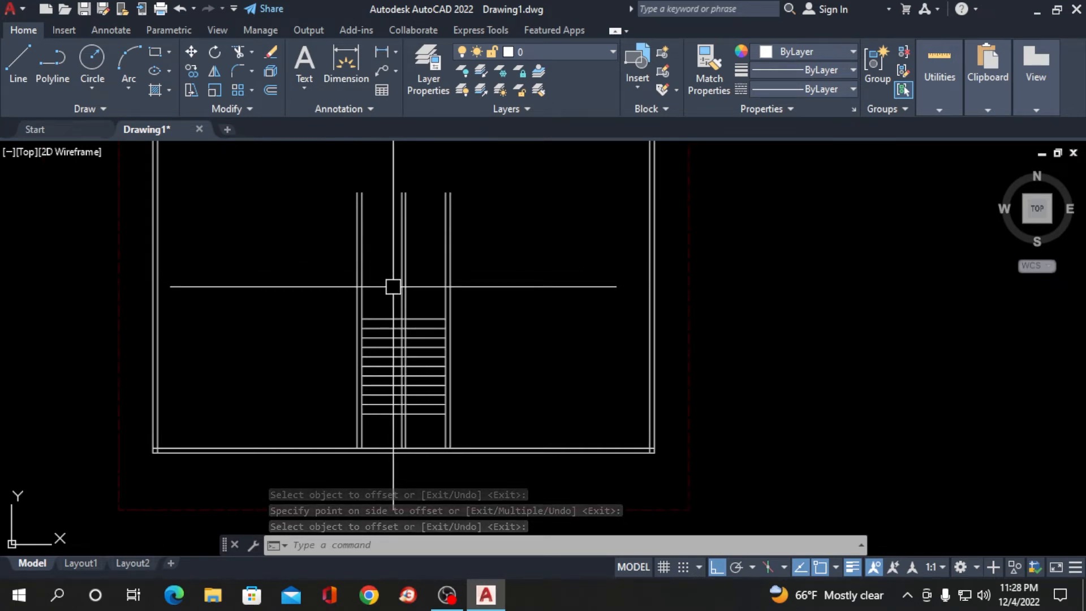
type("o")
key("Return")
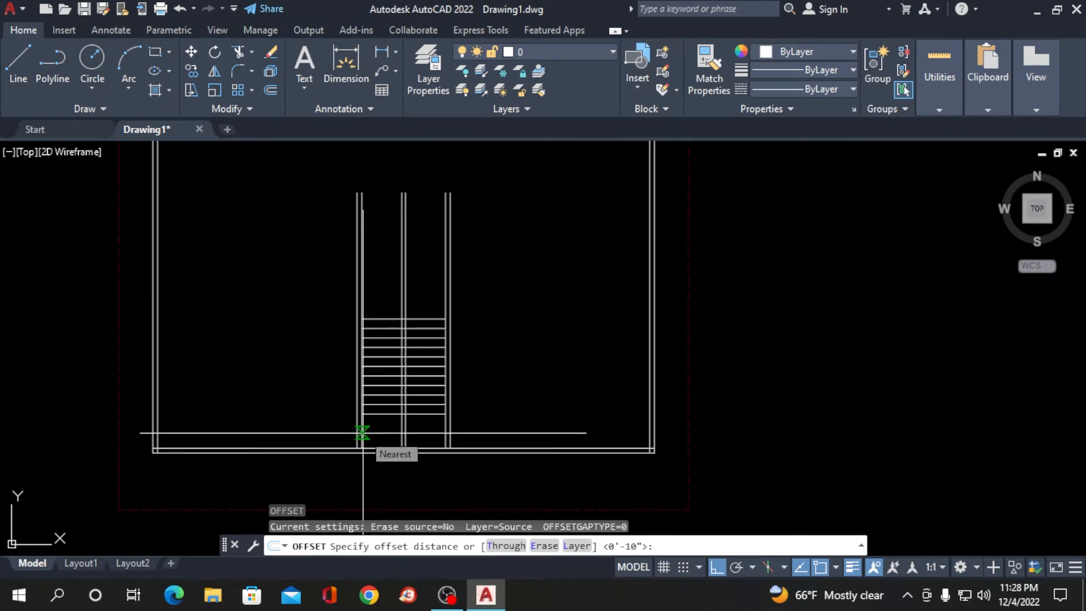
type("3'")
key("Return")
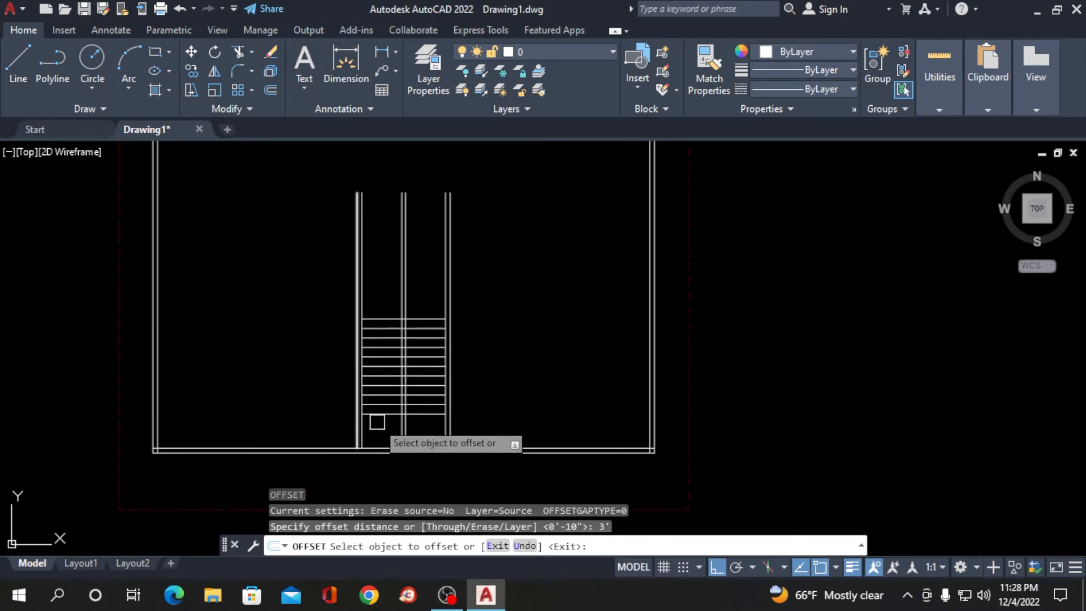
left_click(370, 319)
left_click(393, 260)
key("Return")
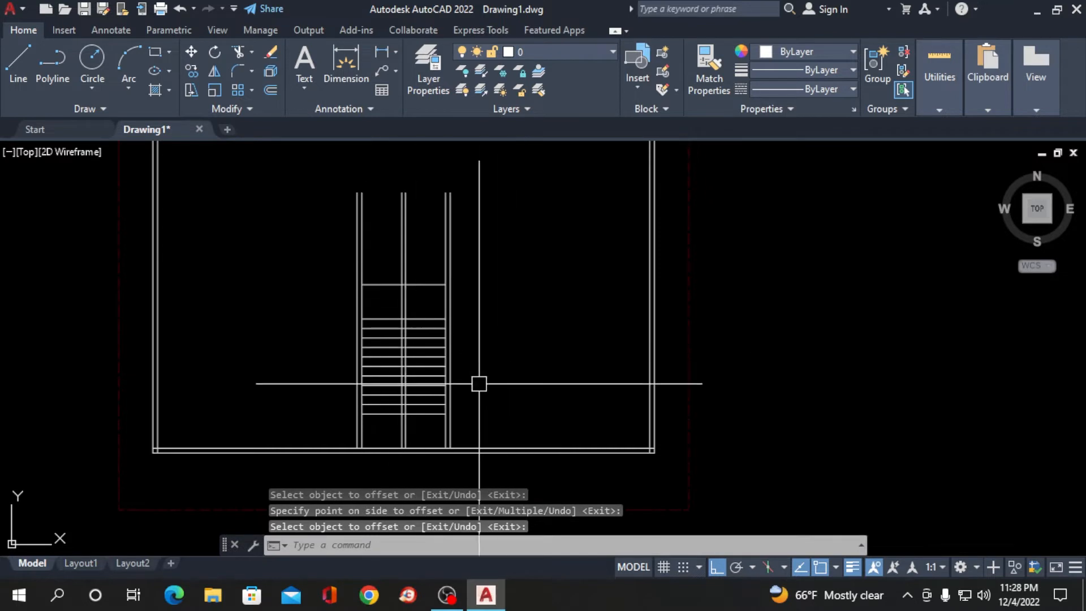
Trim both lines of the central partition below the lowest stair tread
scroll(480, 383, "down", 2)
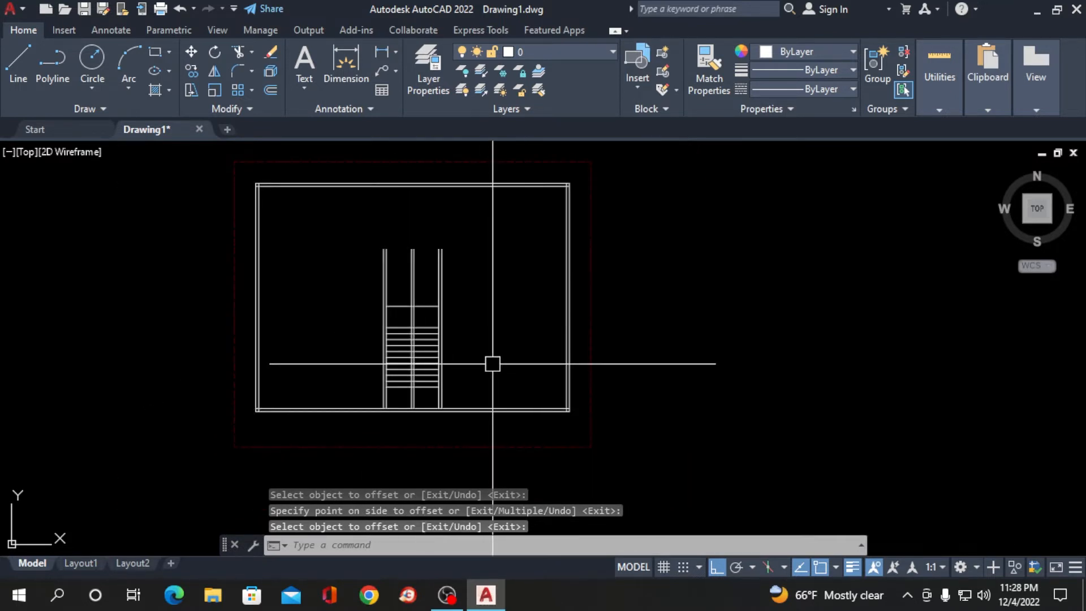
type("tr")
key("Return")
scroll(402, 400, "up", 4)
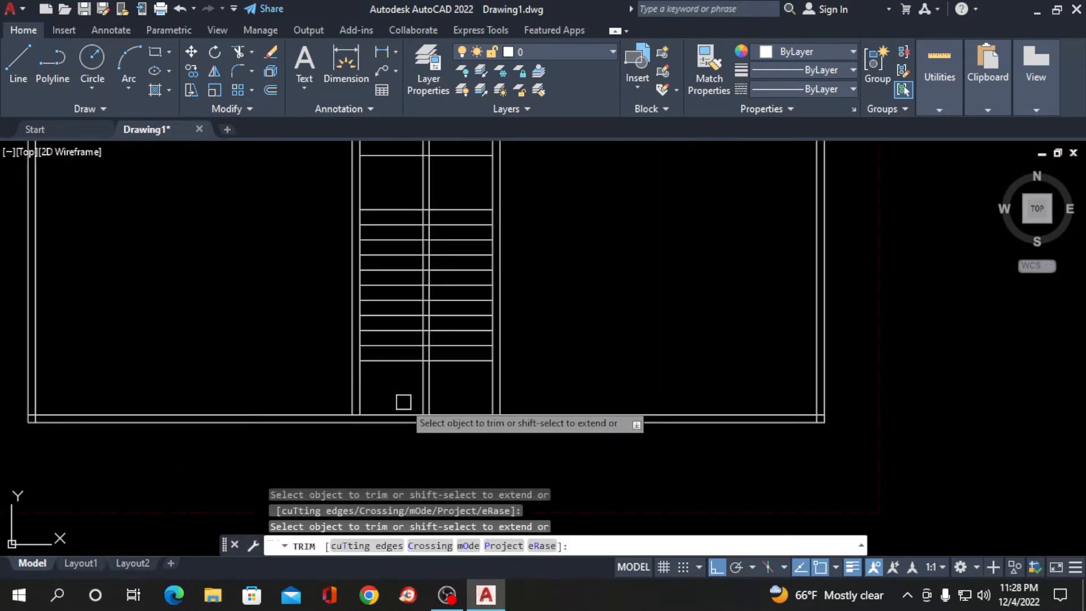
left_click(449, 385)
left_click(393, 392)
scroll(462, 463, "down", 2)
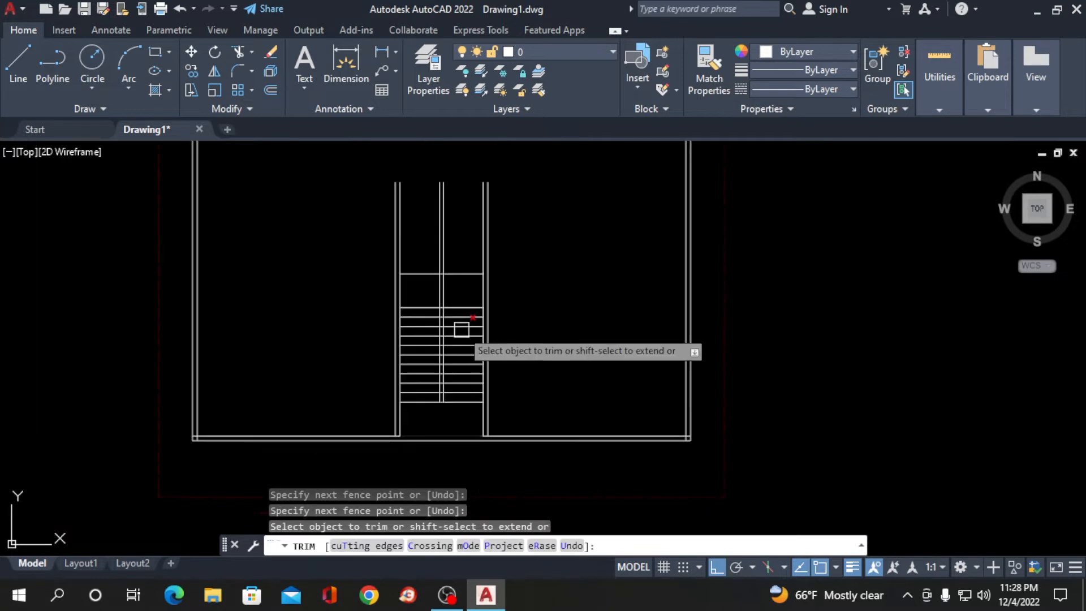
Trim the central partition lines and the inner lines of both flanking walls above the landing's upper edge
scroll(450, 243, "up", 2)
scroll(450, 243, "up", 1)
left_click(456, 240)
left_click(396, 248)
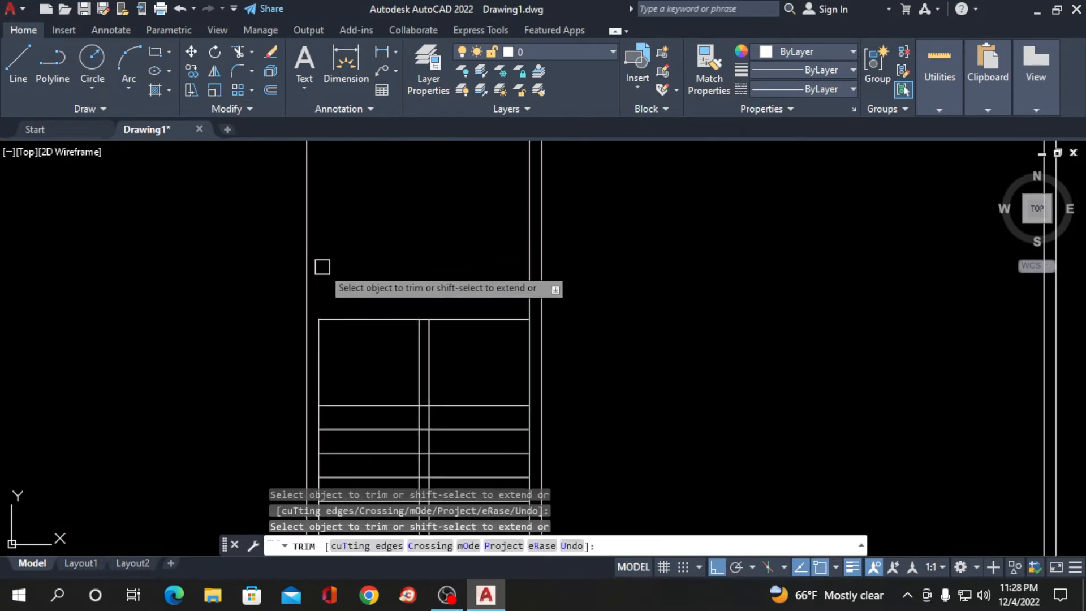
left_click(526, 274)
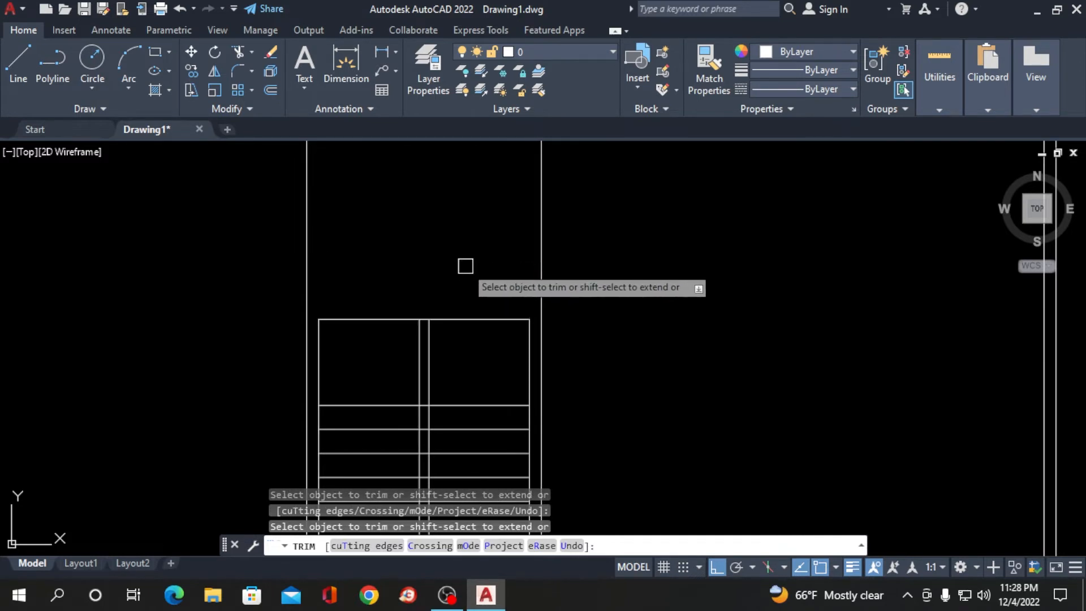
key("Return")
scroll(458, 240, "down", 2)
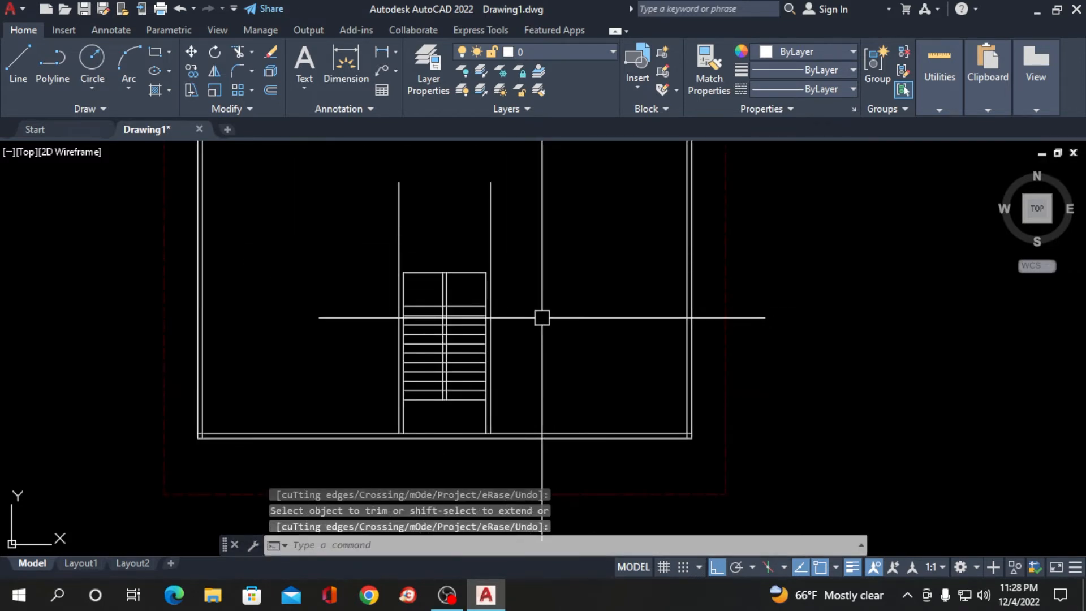
Offset the landing's upper edge line 5" upward to form the stairwell's end wall
type("o")
key("Return")
key("Return")
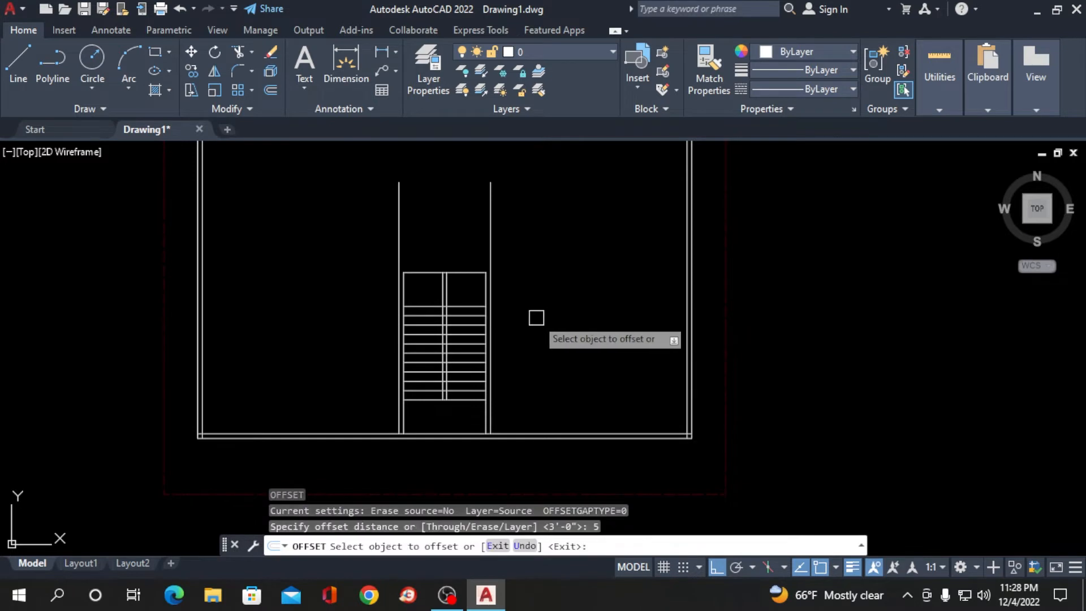
left_click(467, 272)
left_click(463, 233)
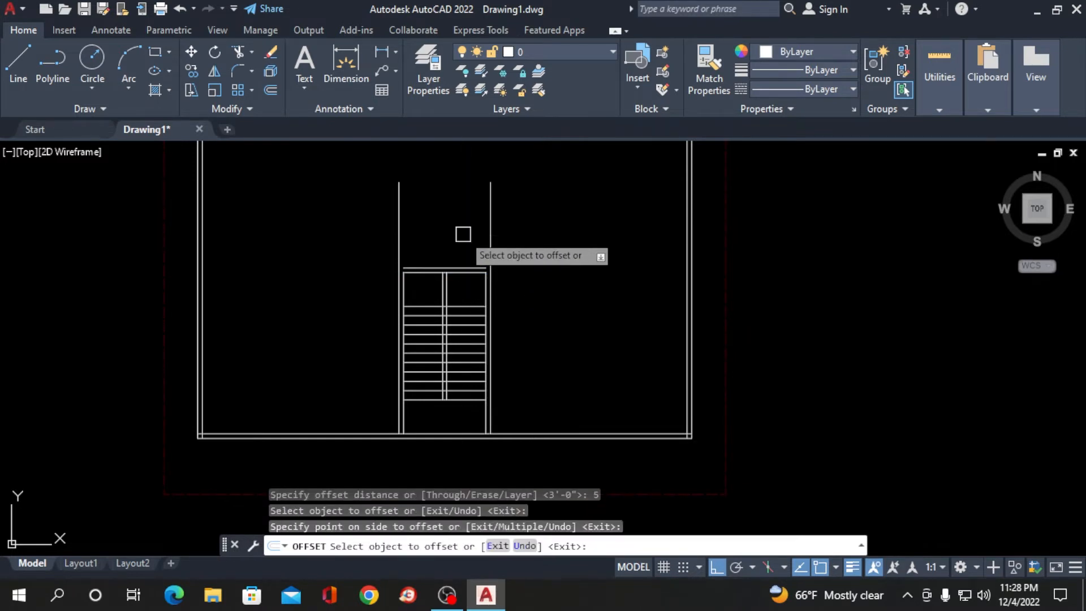
key("Return")
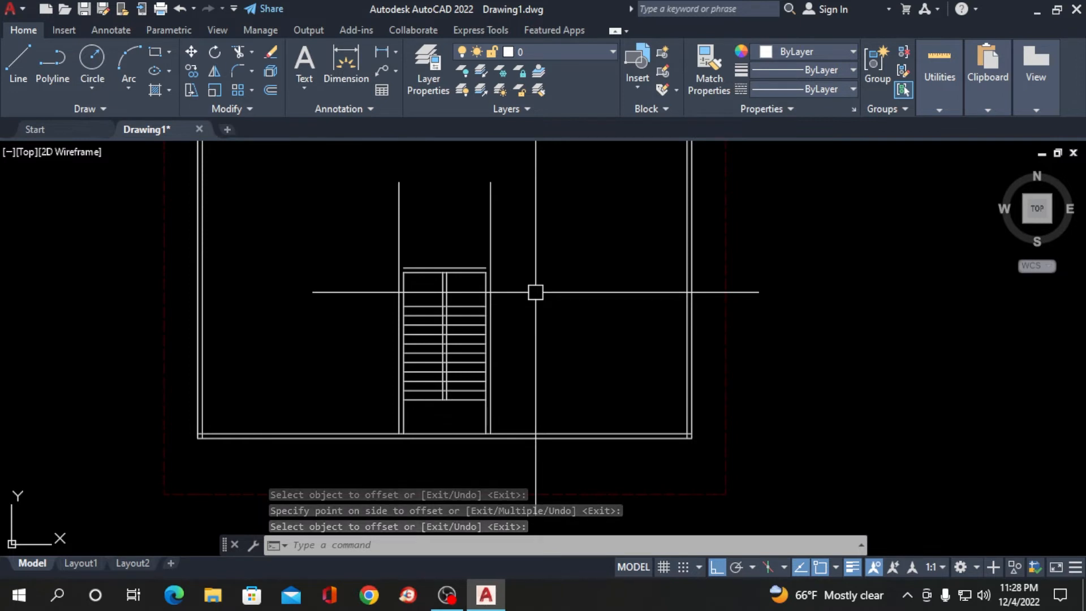
Chamfer the end wall's outer line with the right flanking wall's outer line into a square corner, using zero distances
type("cha")
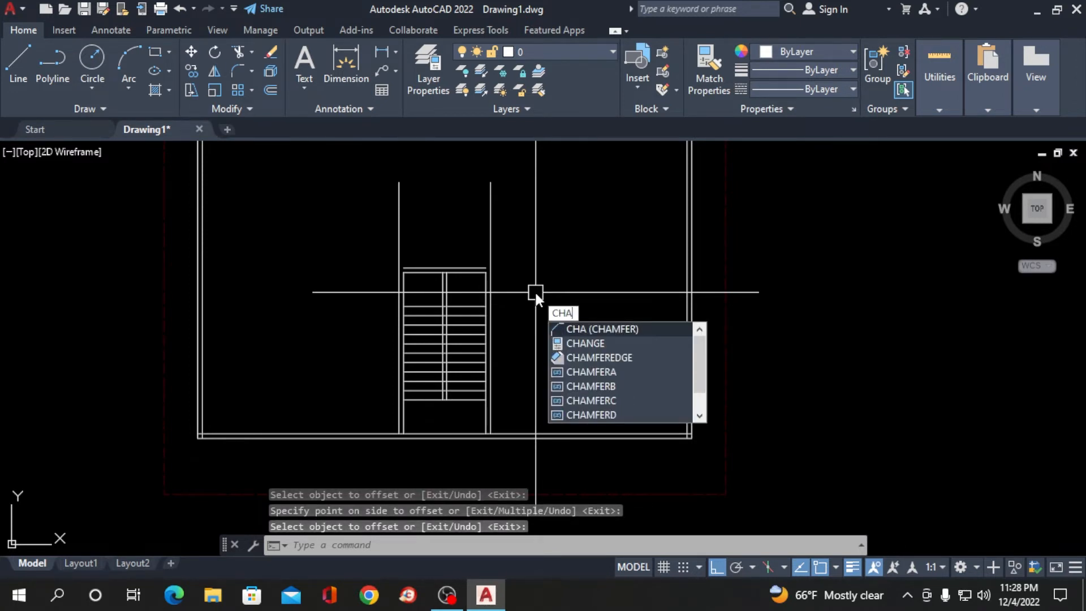
key("Return")
scroll(473, 260, "up", 5)
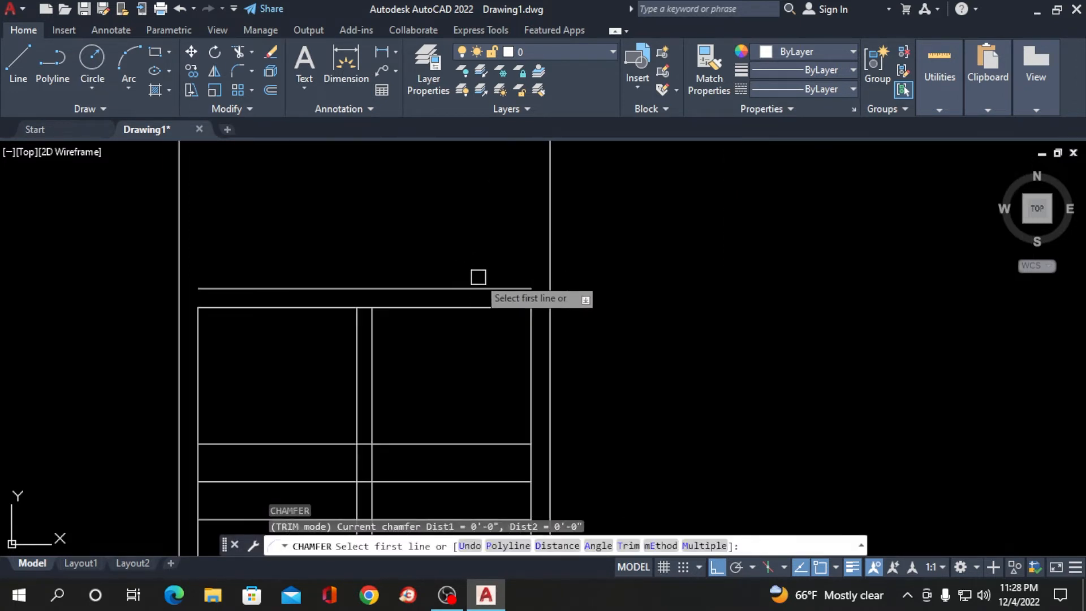
scroll(463, 209, "down", 2)
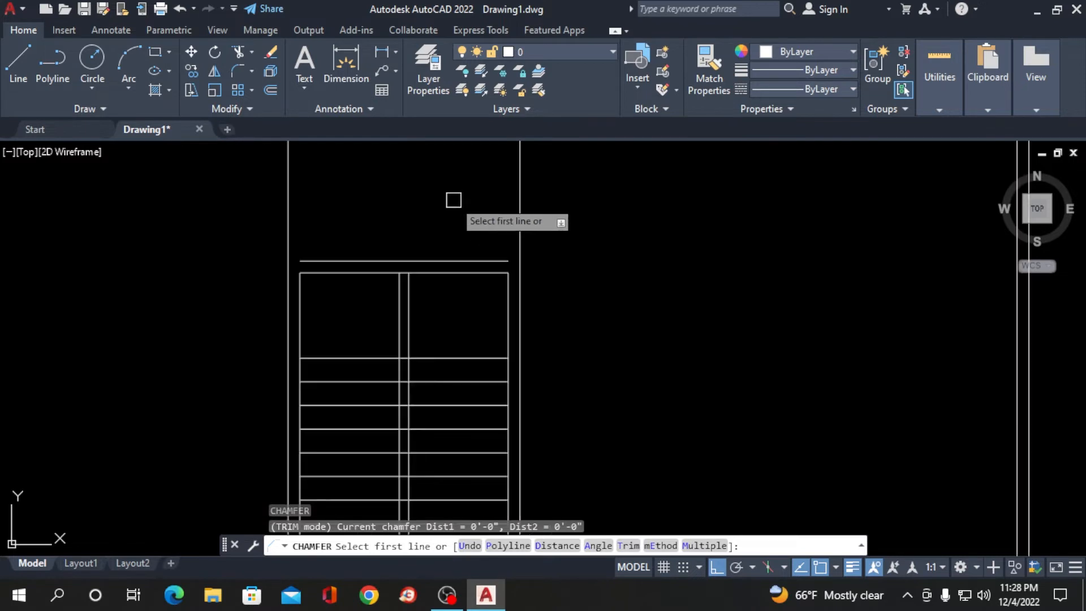
left_click(480, 255)
left_click(519, 296)
scroll(539, 222, "down", 2)
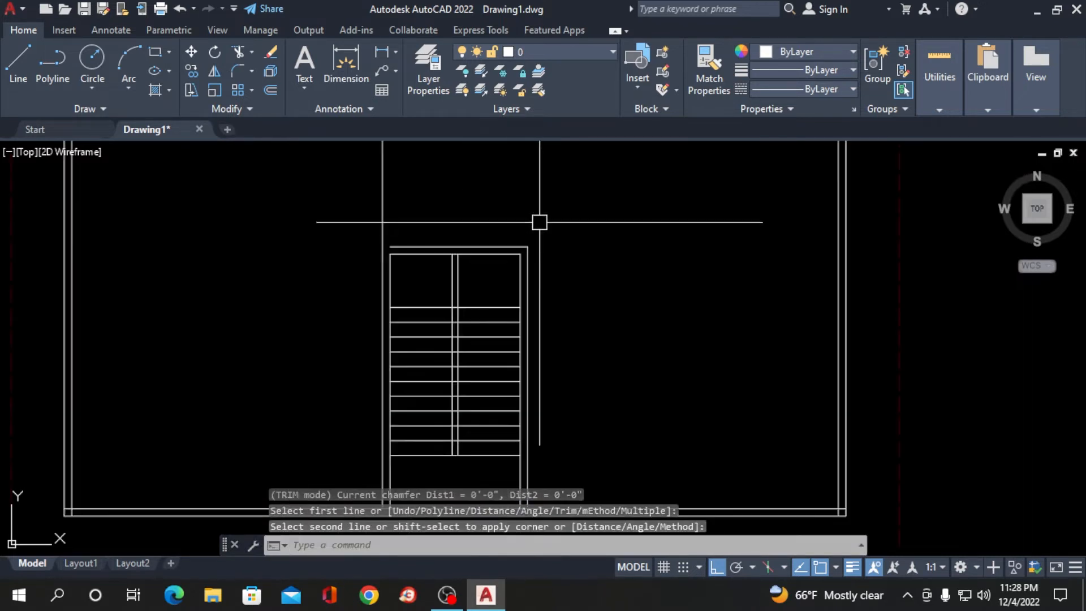
Chamfer the left flanking wall's outer line with the end wall's outer line into a square corner, using zero distances
key("Return")
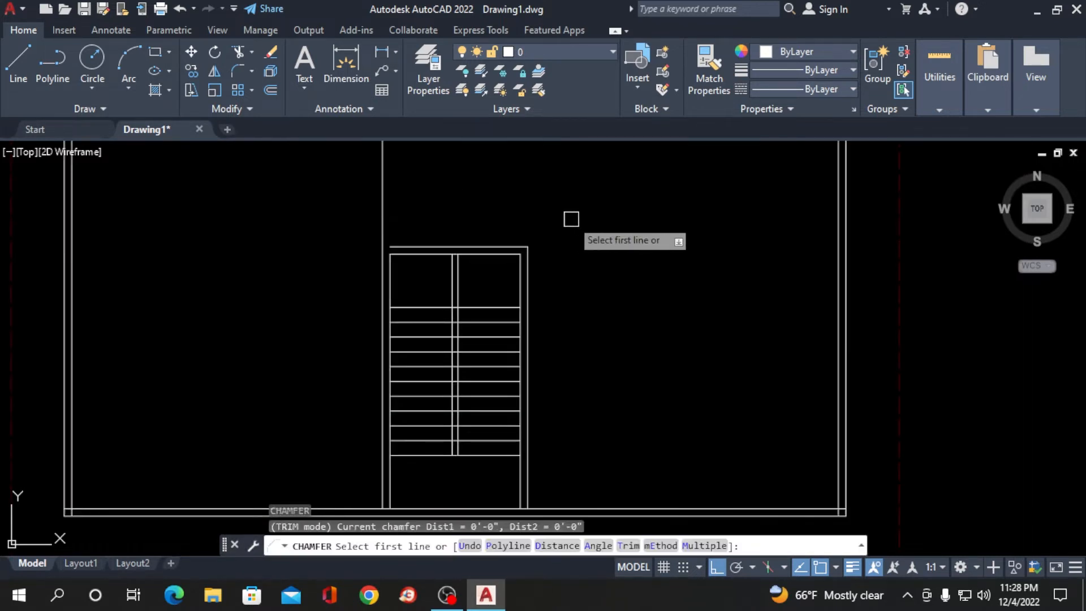
left_click(379, 275)
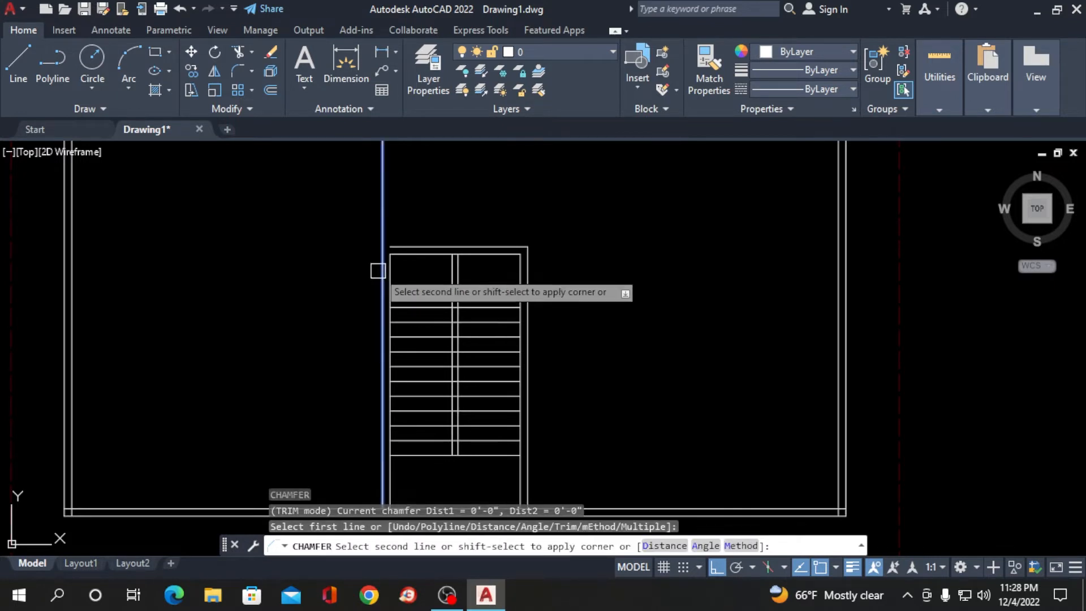
left_click(411, 245)
key("Return")
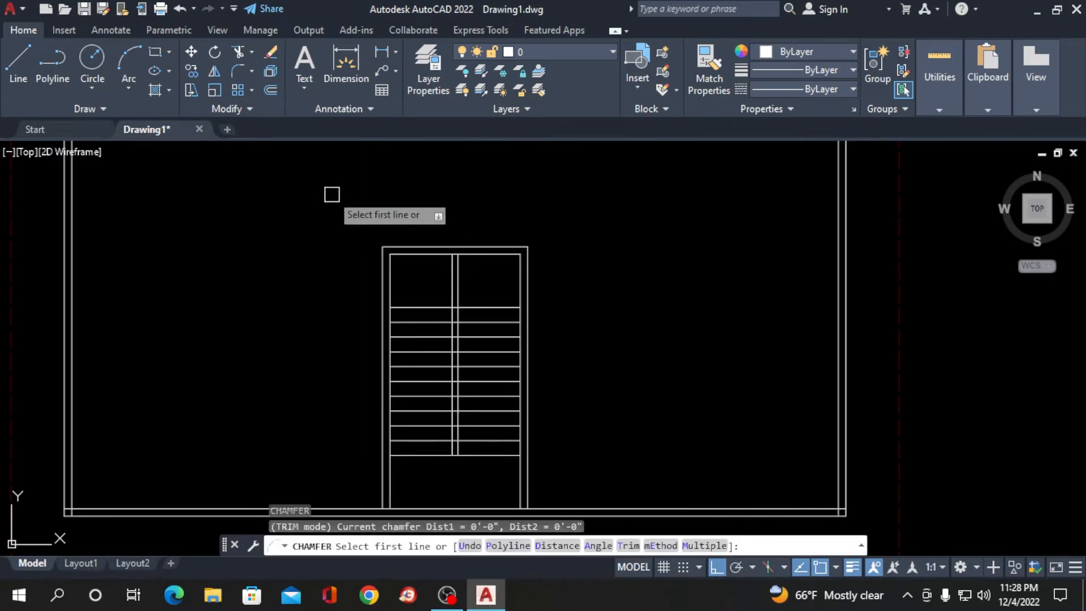
scroll(323, 179, "down", 2)
key("Return")
scroll(474, 252, "down", 2)
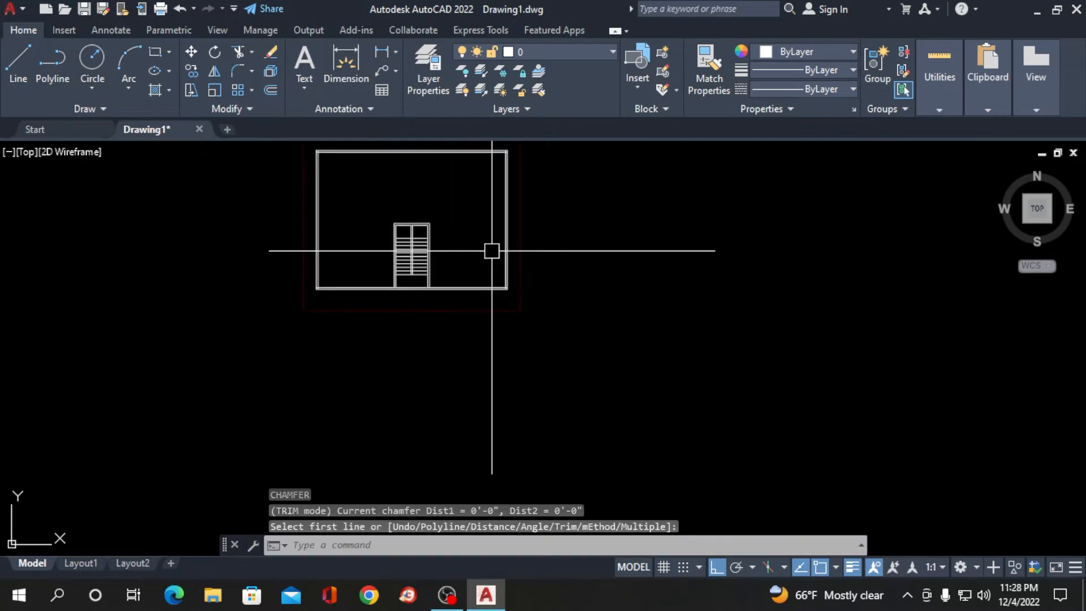
Trim the two central partition lines crossing the landing above the uppermost tread
scroll(424, 270, "up", 6)
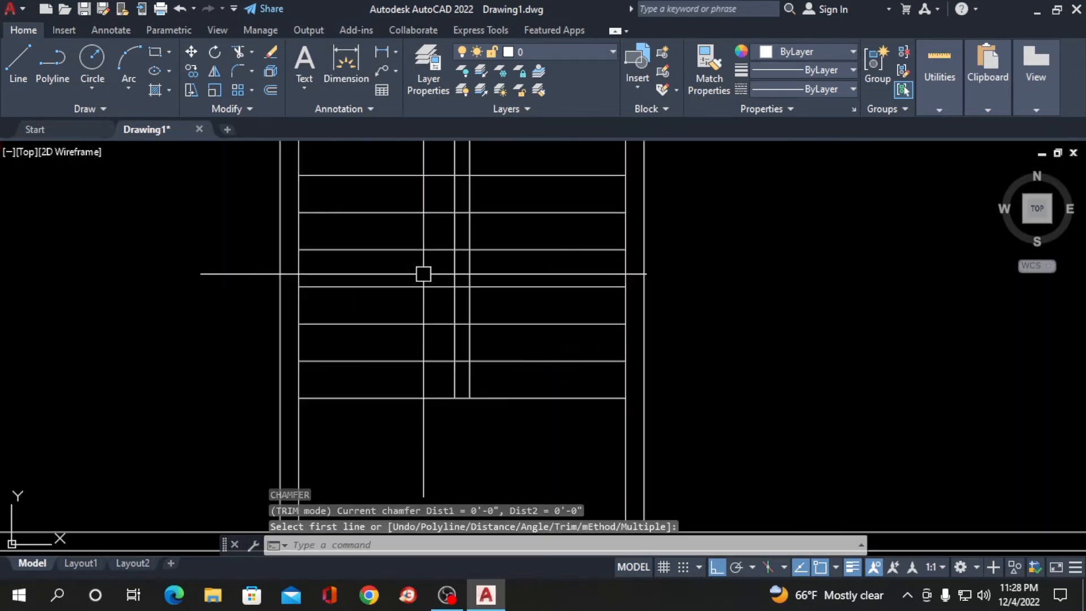
scroll(543, 266, "down", 3)
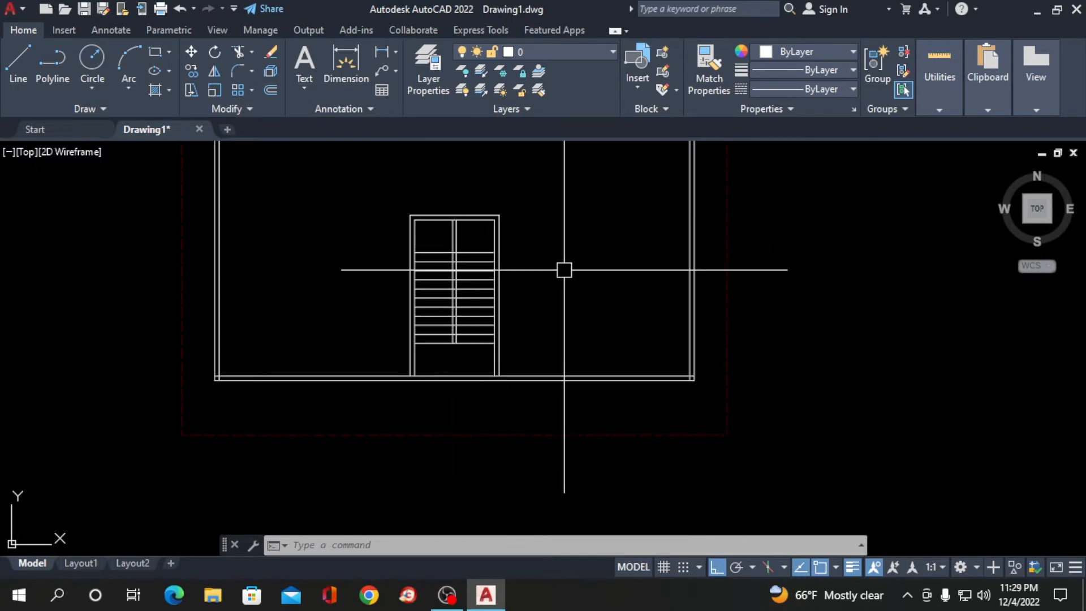
type("tr")
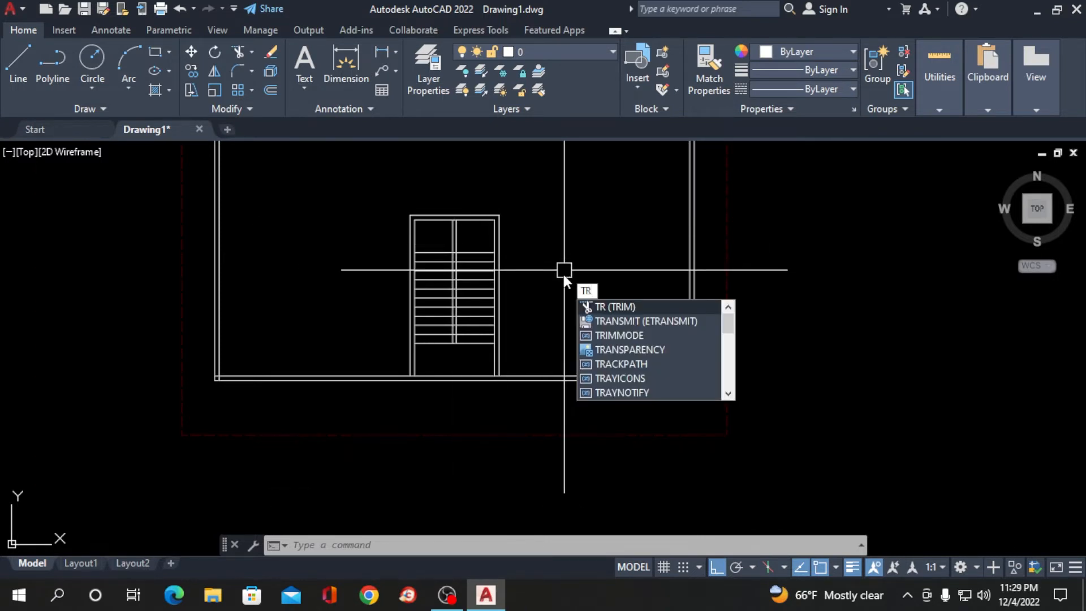
key("Return")
scroll(461, 235, "up", 3)
left_click_drag(461, 235, 416, 241)
scroll(441, 328, "down", 4)
Trim the intermediate tread segments between the two central partition lines with a fence, keeping the uppermost and lowest tread lines whole
scroll(441, 330, "up", 4)
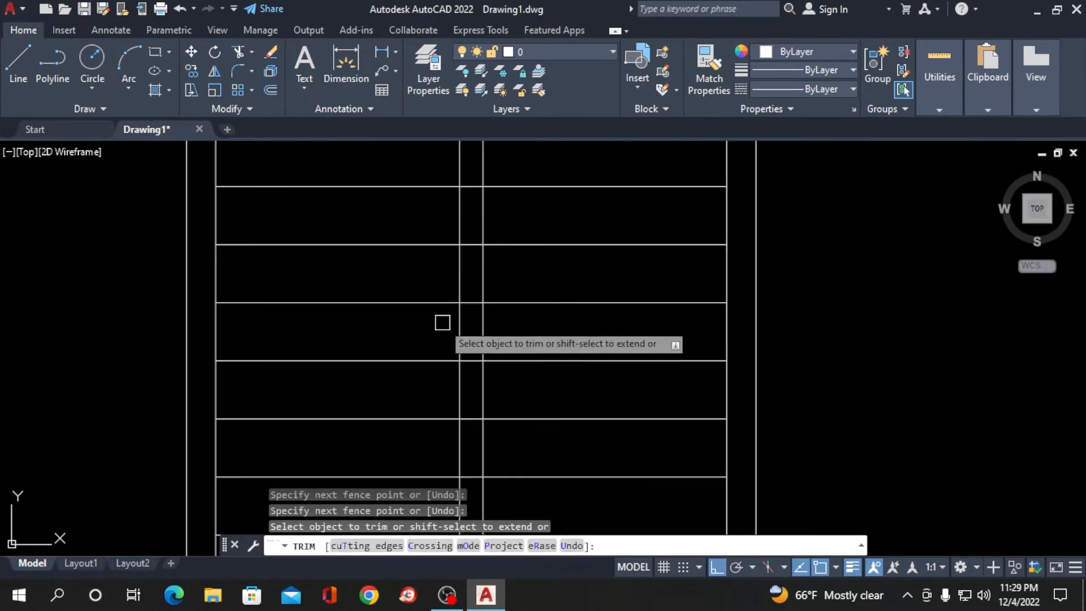
scroll(455, 267, "down", 2)
scroll(462, 207, "up", 2)
scroll(461, 206, "up", 2)
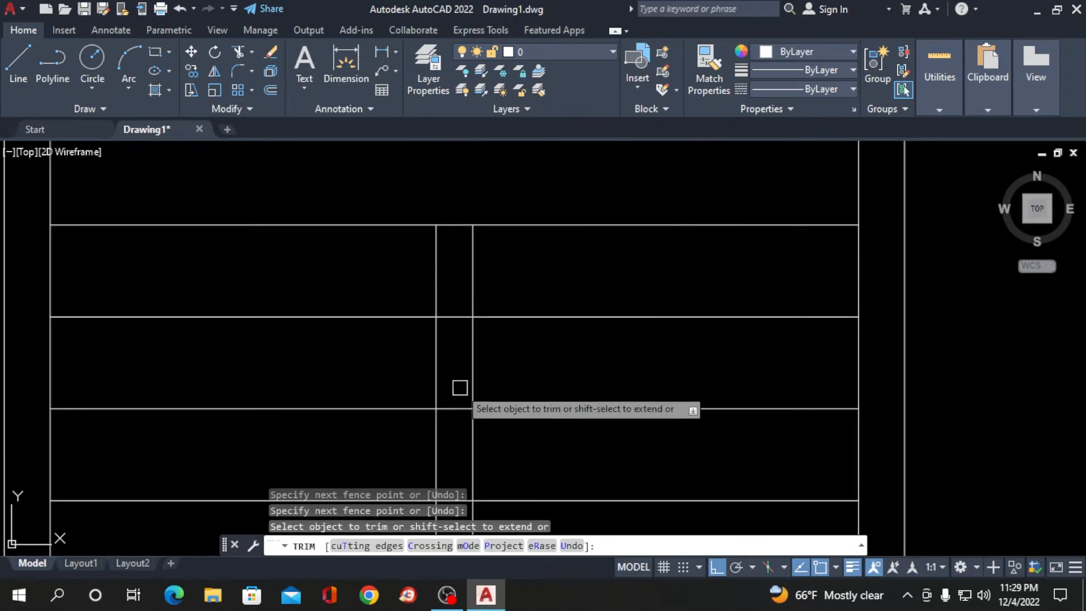
scroll(456, 288, "down", 5)
scroll(463, 304, "up", 7)
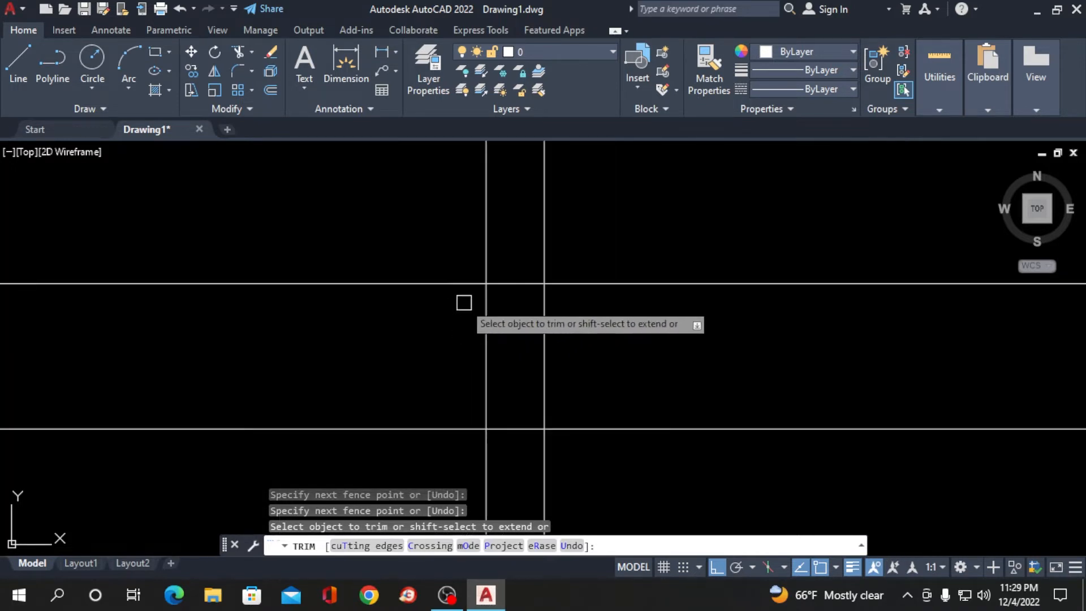
left_click(510, 247)
scroll(510, 226, "down", 7)
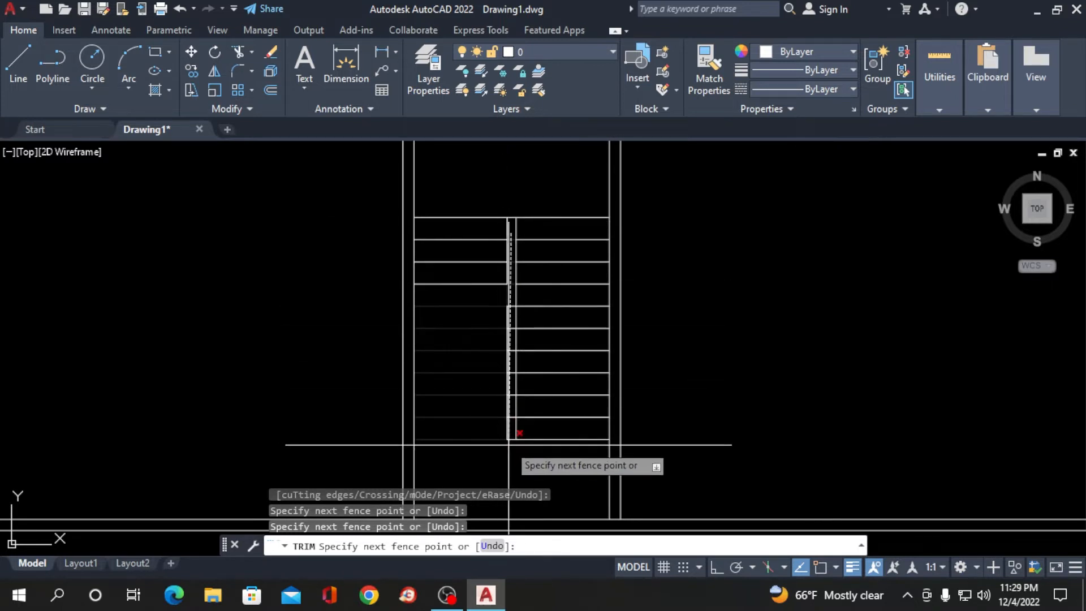
scroll(514, 436, "up", 2)
scroll(514, 436, "up", 2)
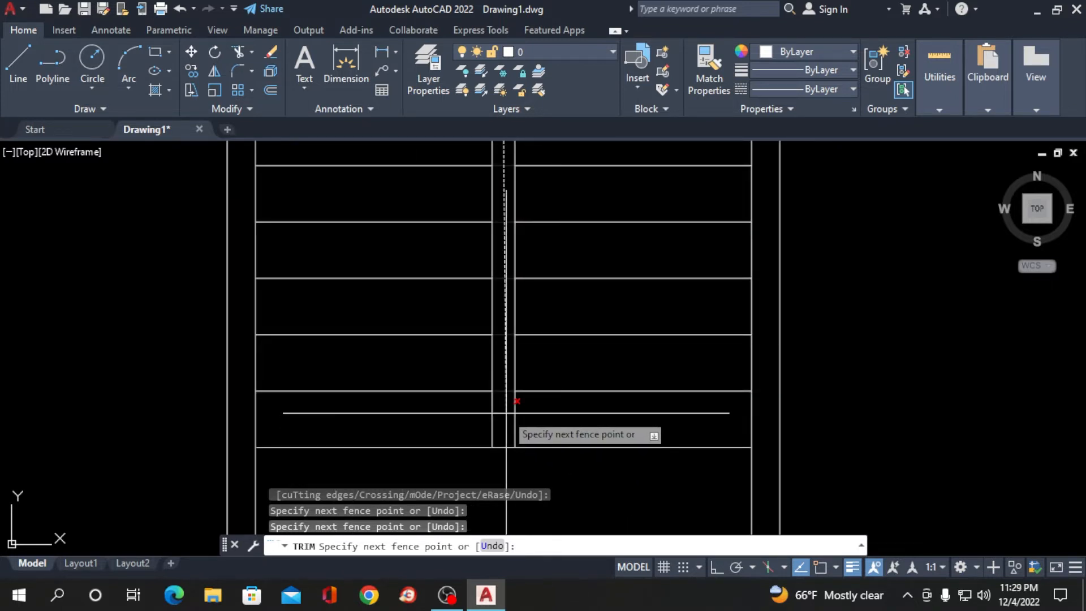
key("Return")
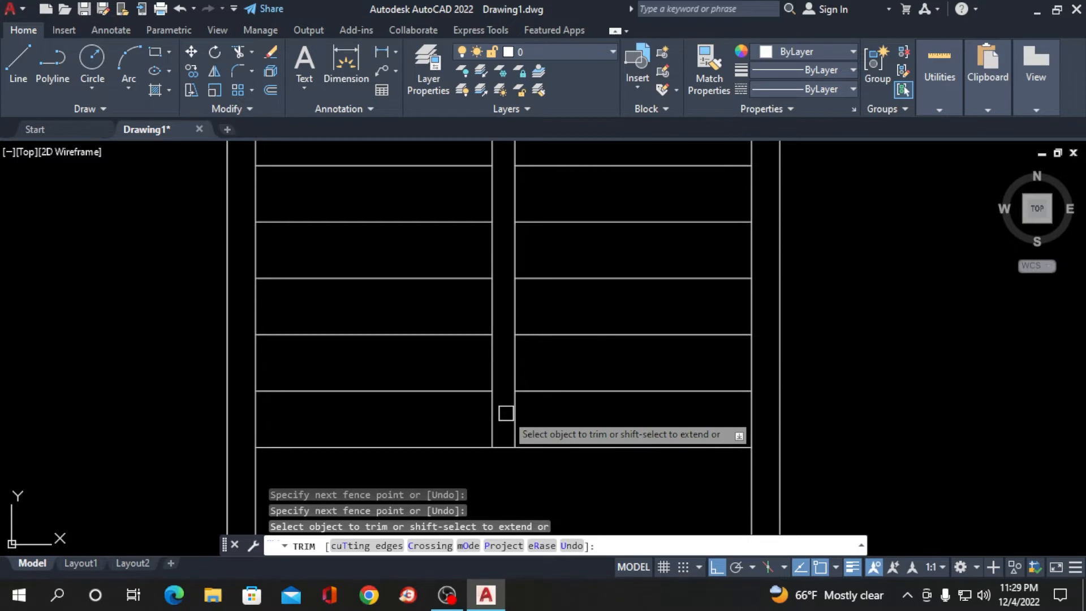
key("Return")
scroll(492, 405, "down", 5)
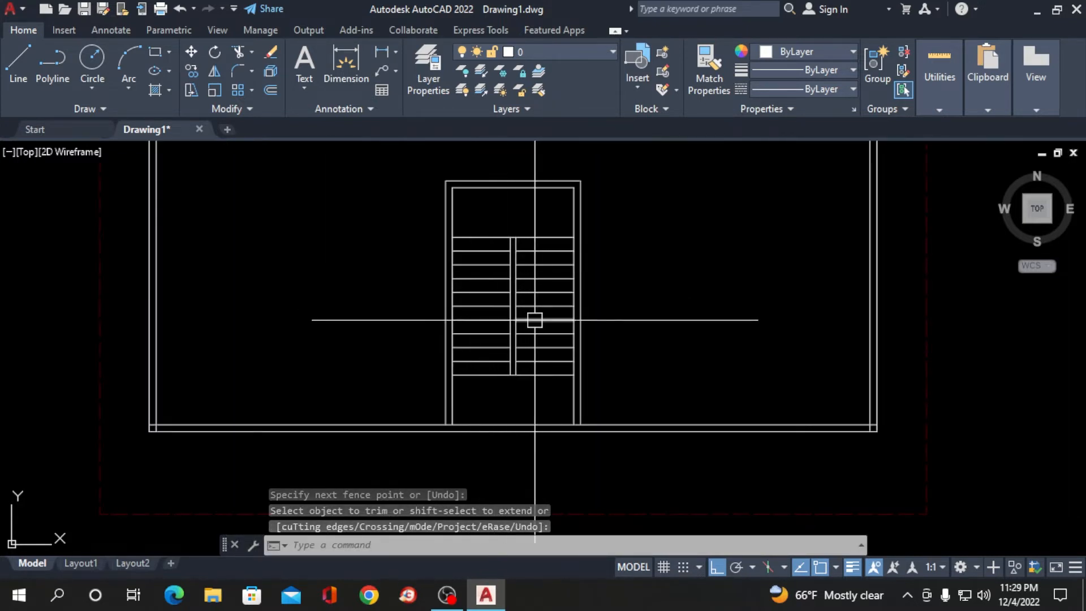
Trim the two inner wall line ends that overlap at the lower-right corner of the outer walls
scroll(568, 293, "up", 2)
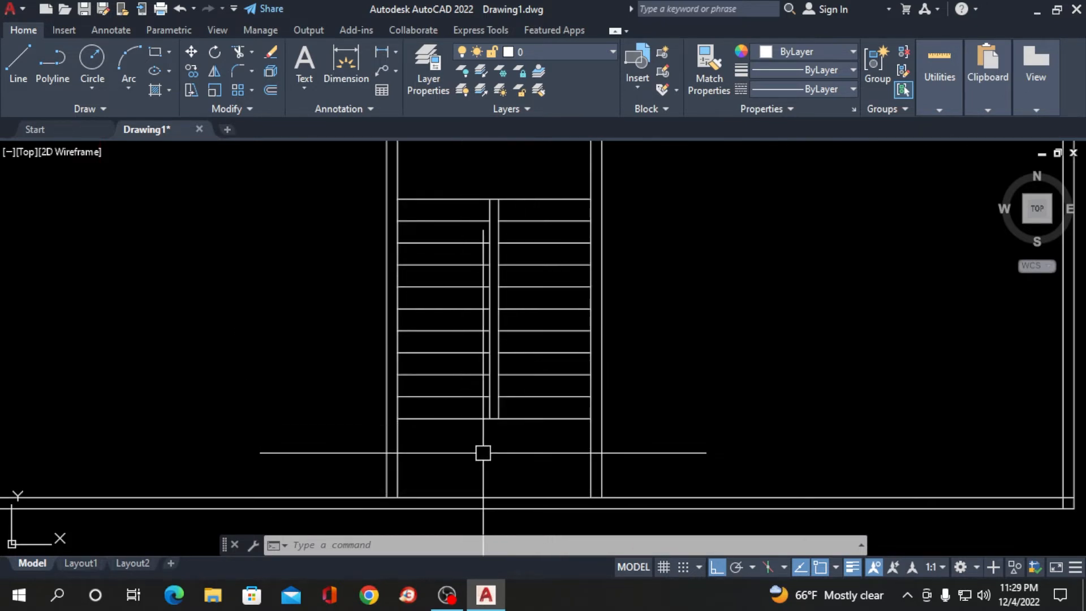
scroll(468, 457, "down", 4)
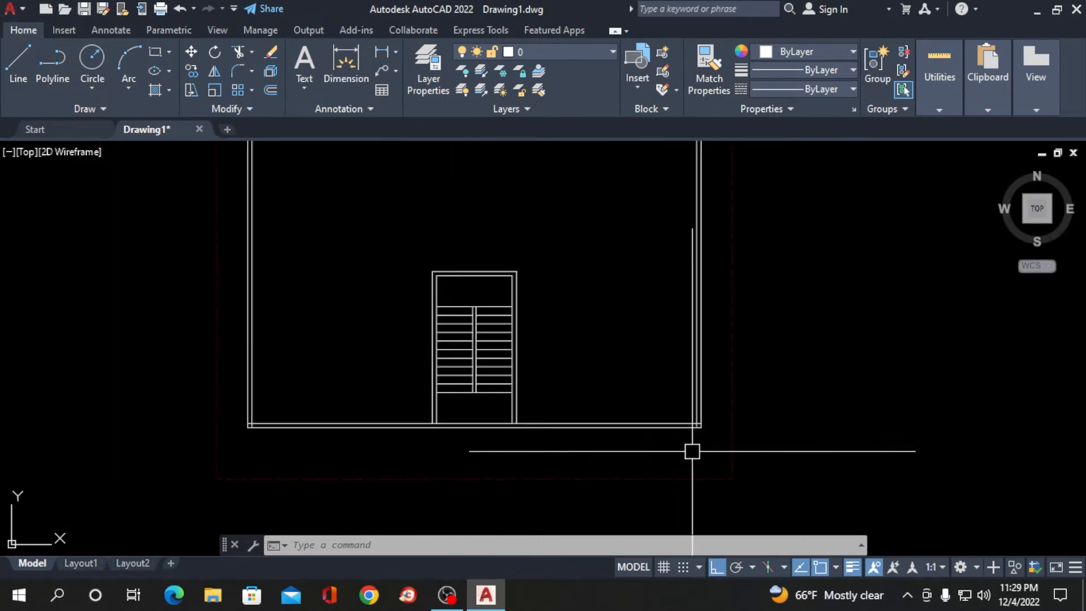
scroll(716, 398, "up", 6)
type("tr")
key("Return")
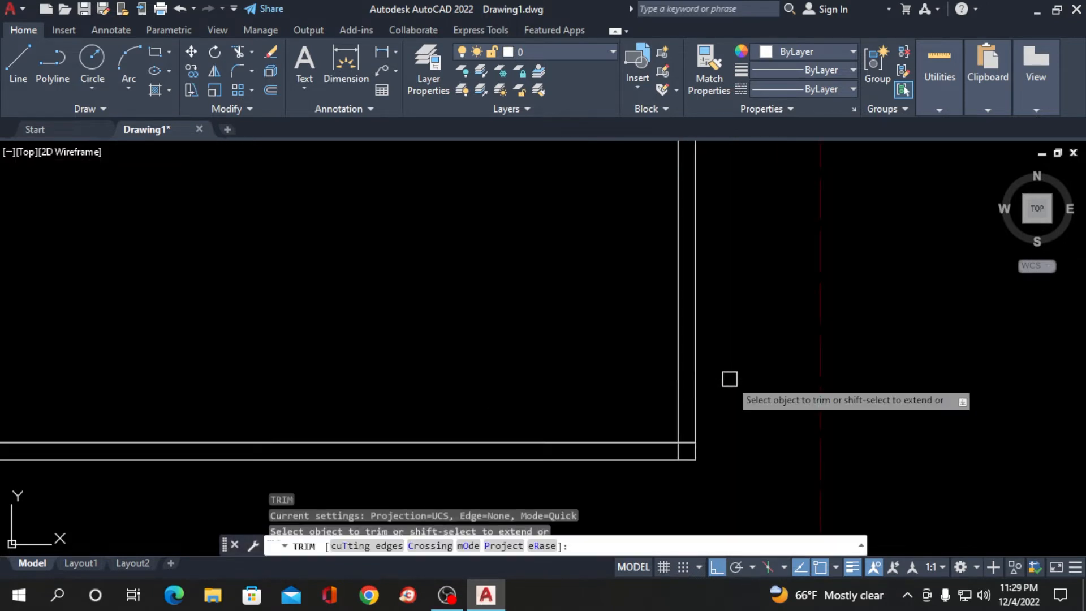
scroll(693, 454, "up", 6)
left_click(672, 406)
left_click(629, 446)
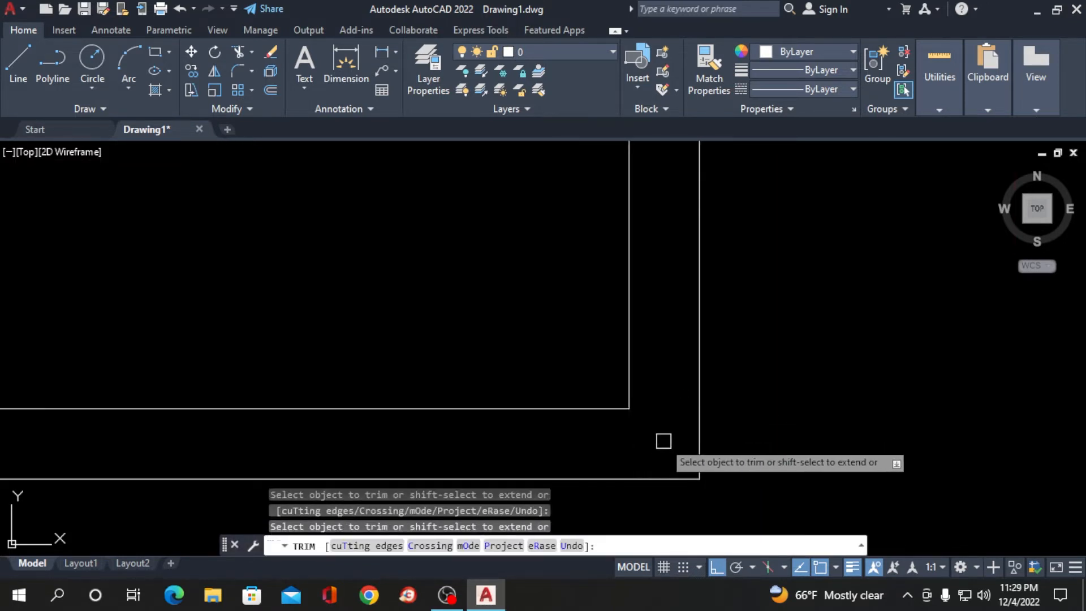
Trim the overlapping inner wall line ends at the upper-right, upper-left and lower-left corners of the outer walls
scroll(669, 455, "down", 10)
scroll(666, 240, "down", 5)
scroll(626, 182, "up", 12)
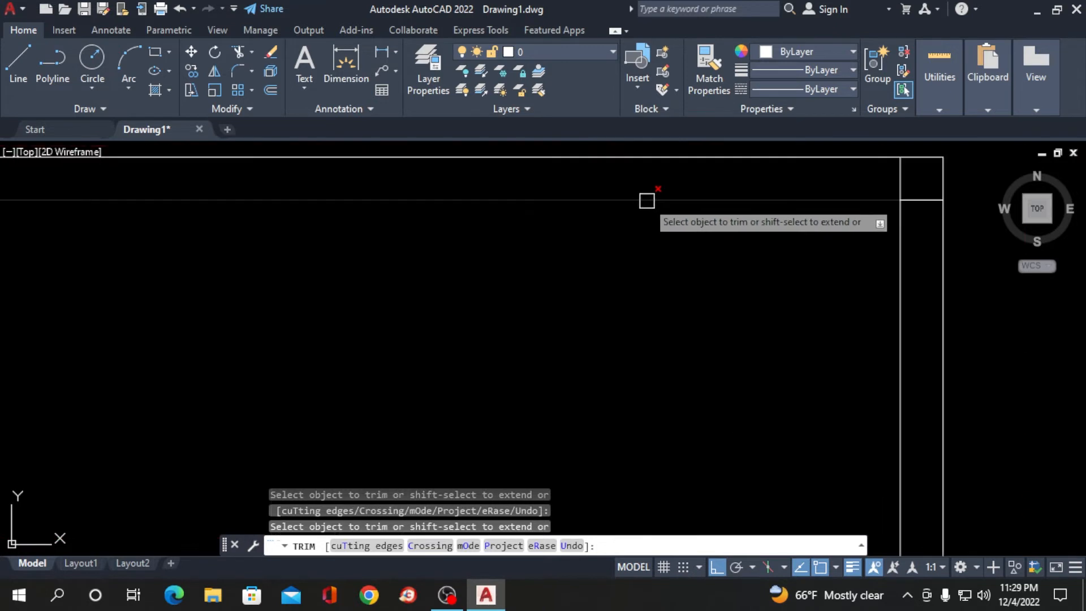
scroll(914, 194, "down", 10)
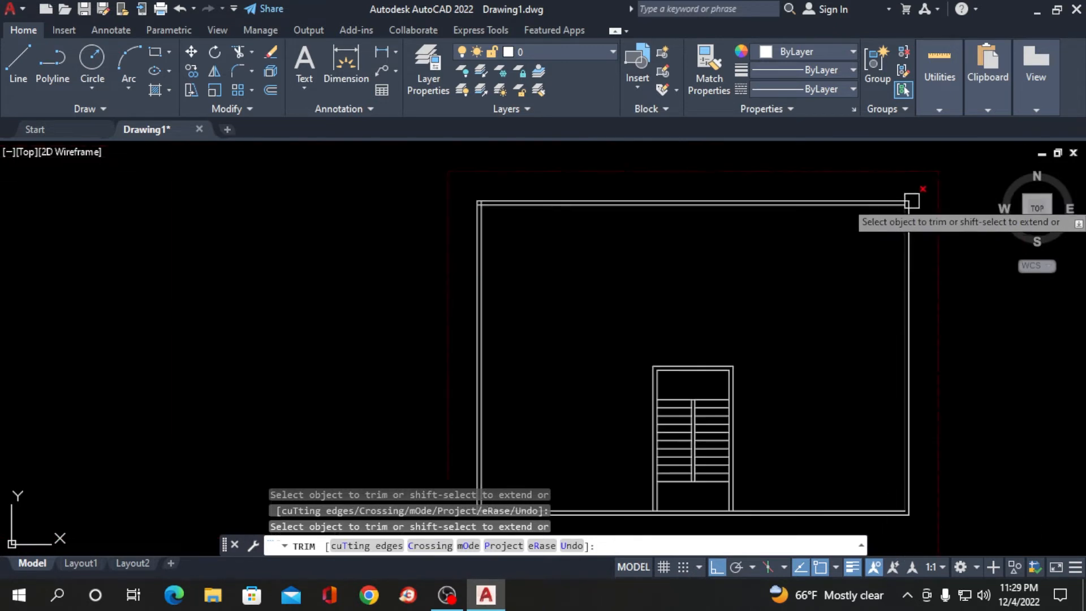
scroll(509, 211, "up", 7)
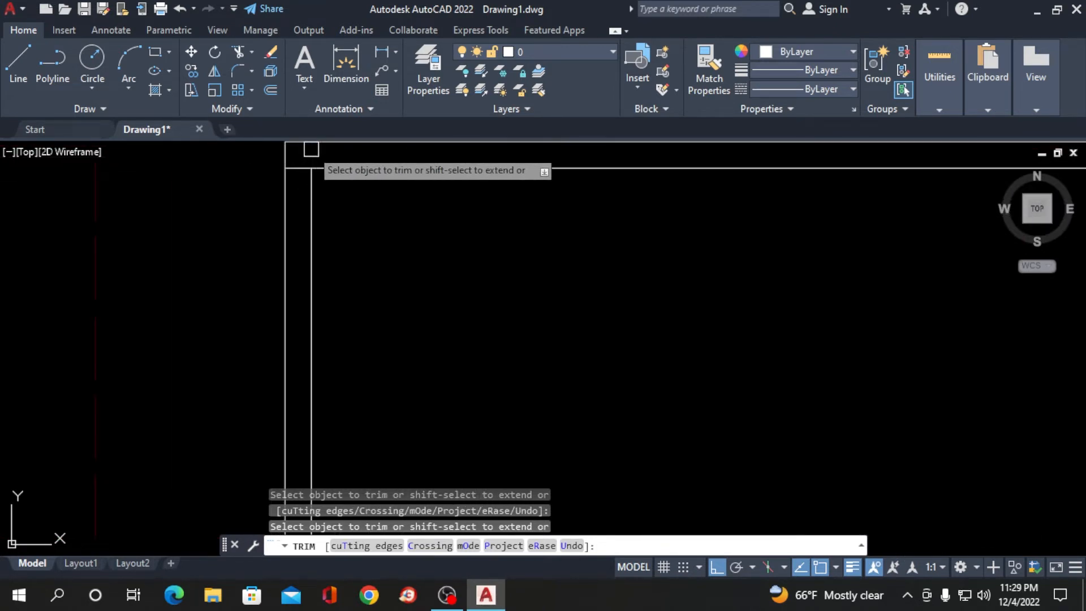
scroll(300, 164, "down", 8)
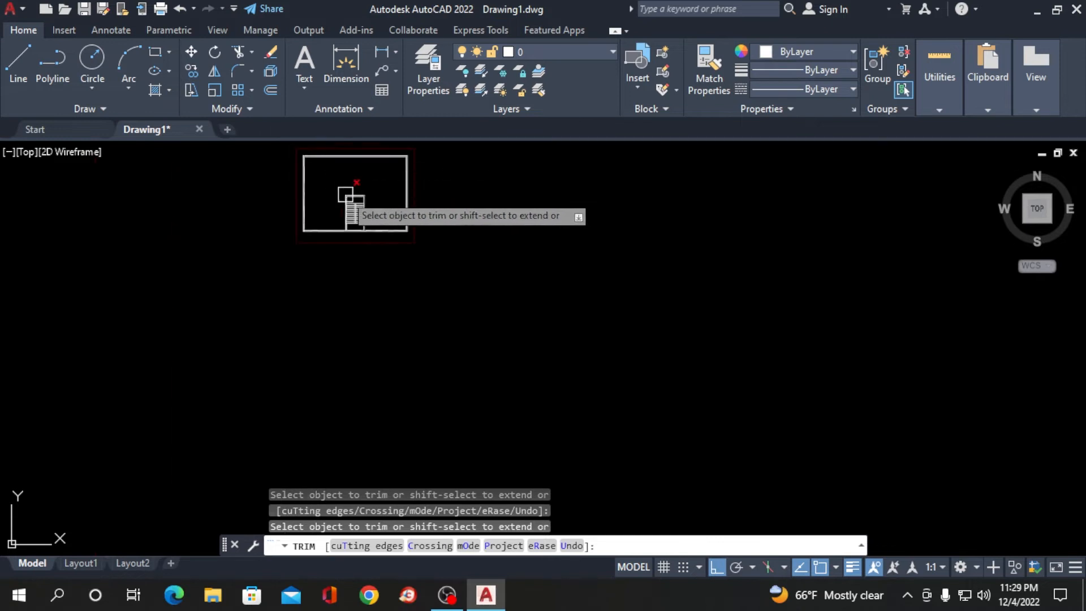
scroll(308, 226, "up", 7)
scroll(253, 283, "up", 5)
scroll(207, 396, "down", 7)
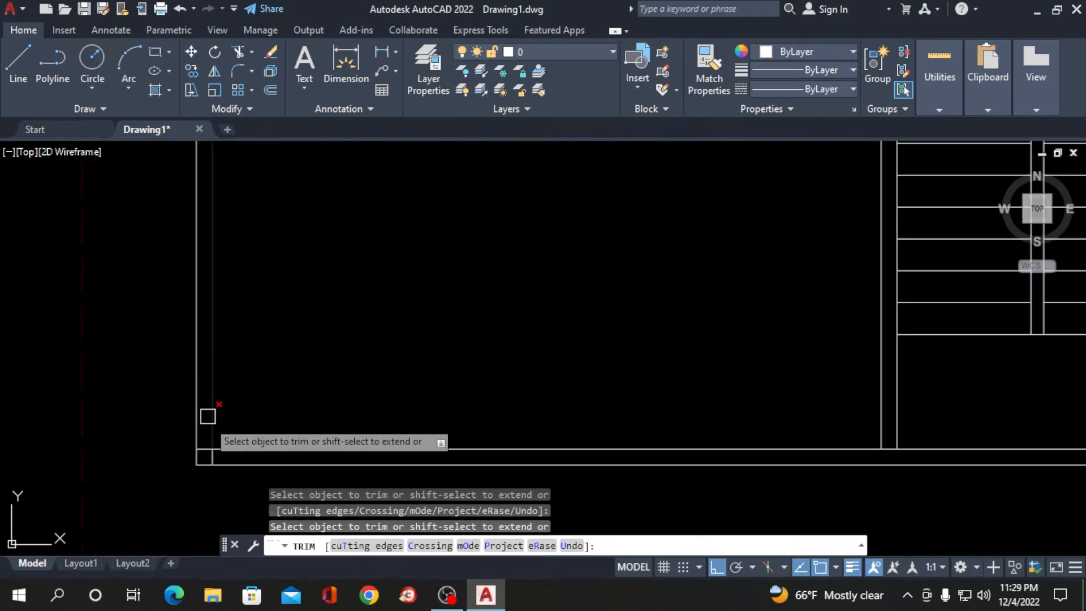
scroll(211, 462, "up", 7)
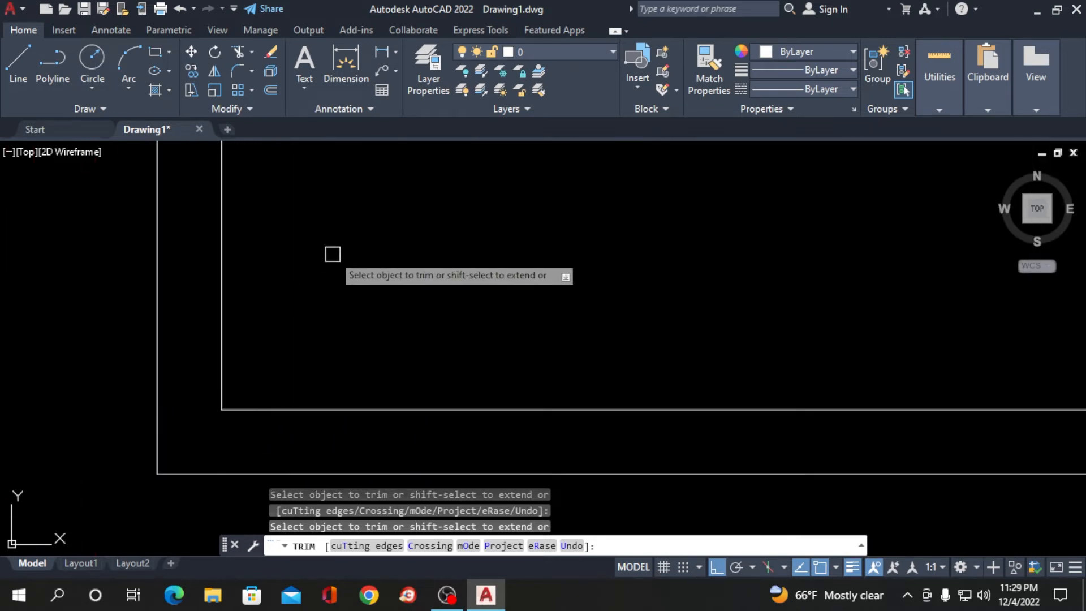
key("Return")
Move all inner and outer lines of the four perimeter walls to the Wall layer
scroll(316, 340, "down", 8)
scroll(216, 334, "down", 6)
scroll(419, 317, "up", 2)
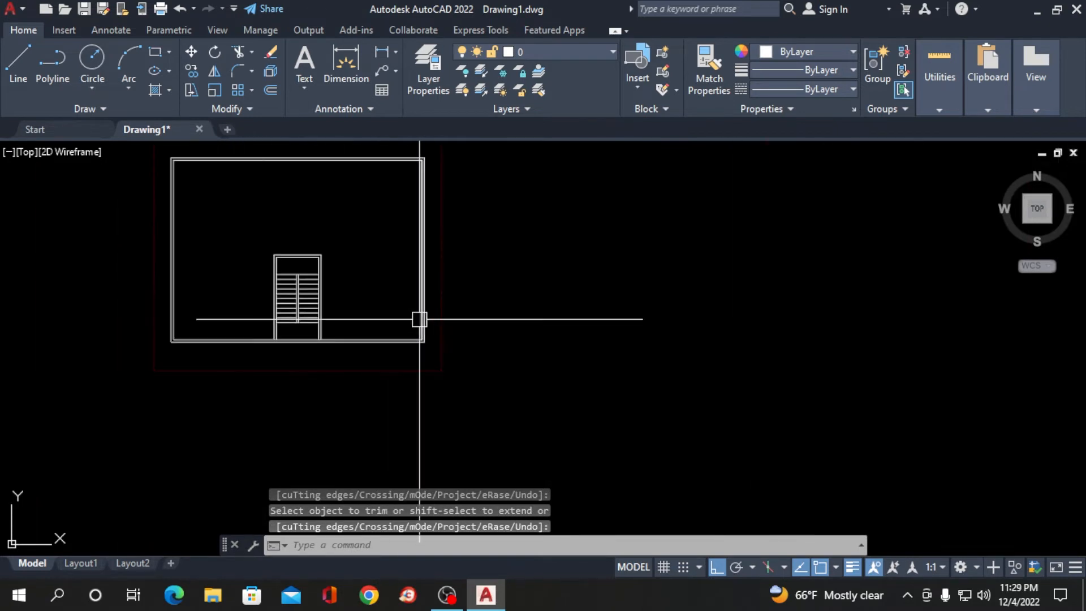
scroll(408, 342, "up", 4)
left_click_drag(496, 303, 412, 366)
scroll(439, 367, "down", 8)
scroll(362, 252, "up", 6)
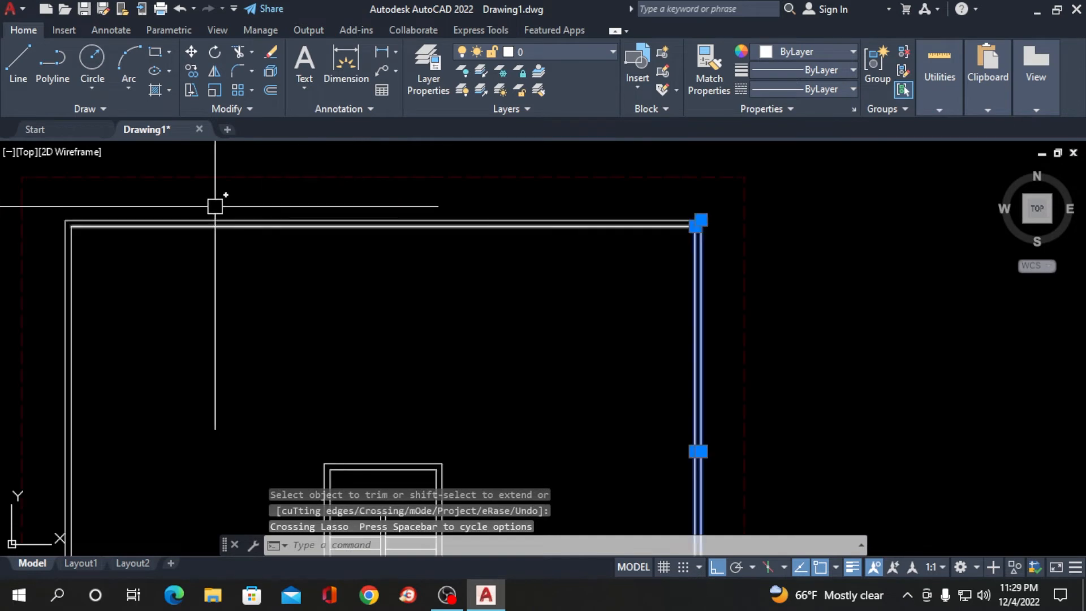
mouse_move(180, 202)
left_mouse_down()
mouse_move(101, 229)
mouse_move(65, 262)
left_mouse_up()
scroll(175, 260, "down", 8)
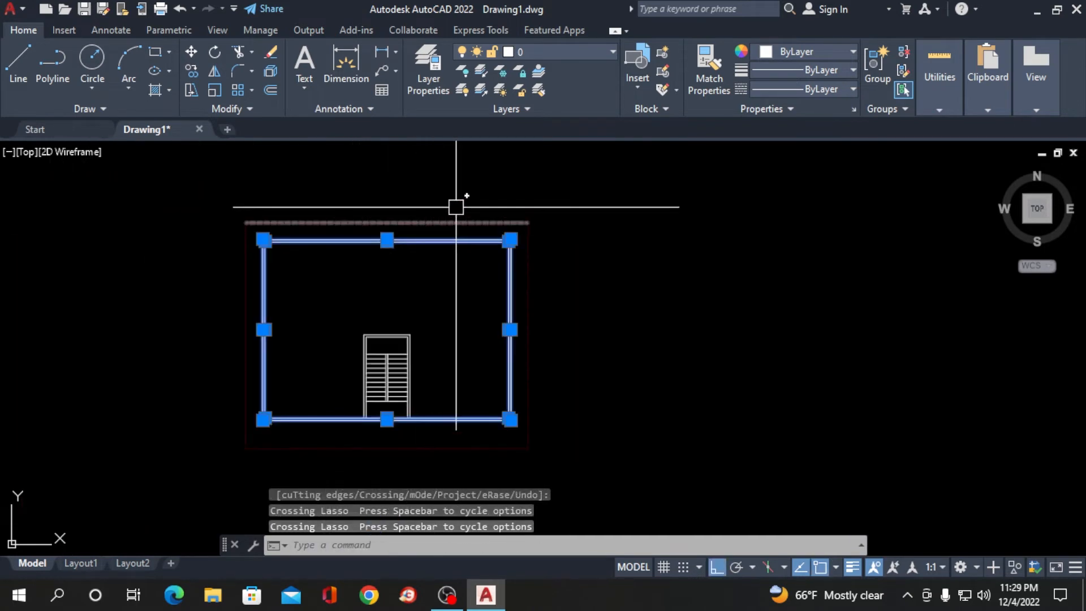
left_click(574, 48)
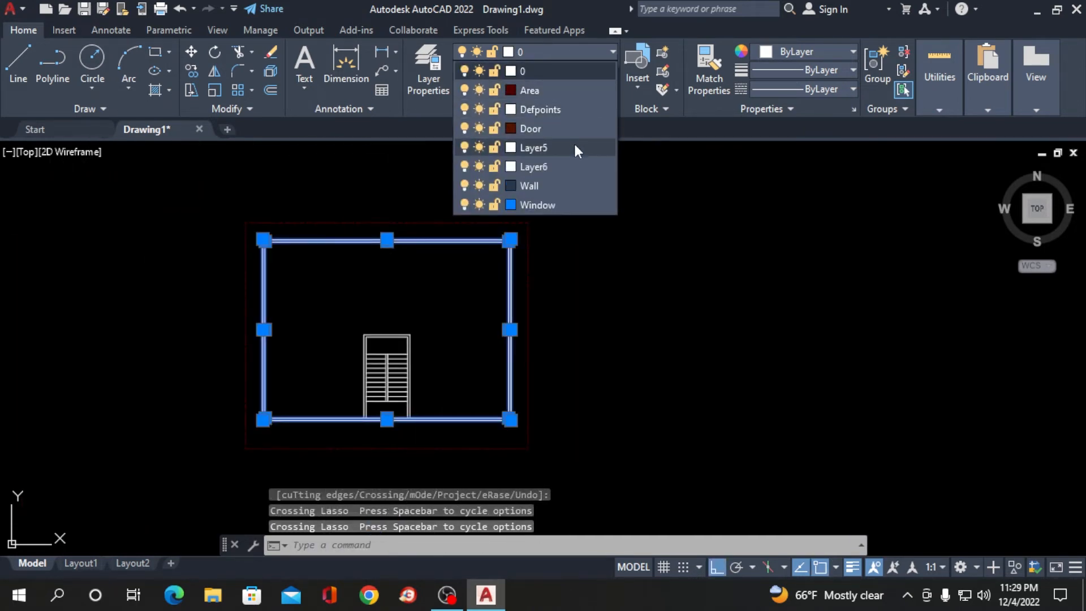
left_click(586, 186)
key("Escape")
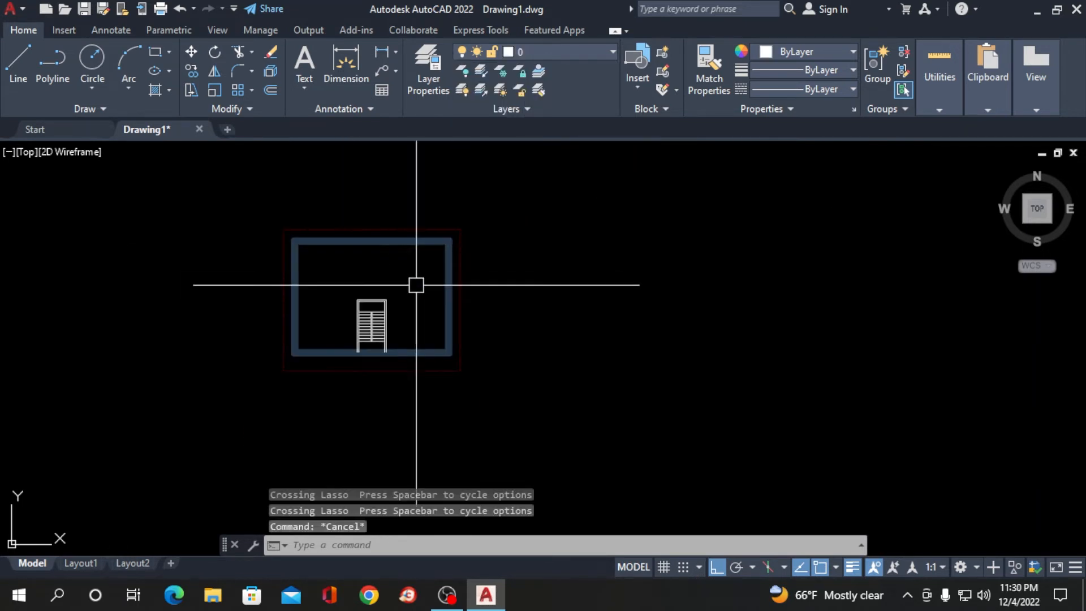
Move the double lines of the three staircase enclosure walls to the Wall layer, leaving out the treads and central partition
scroll(458, 323, "up", 6)
scroll(450, 311, "down", 5)
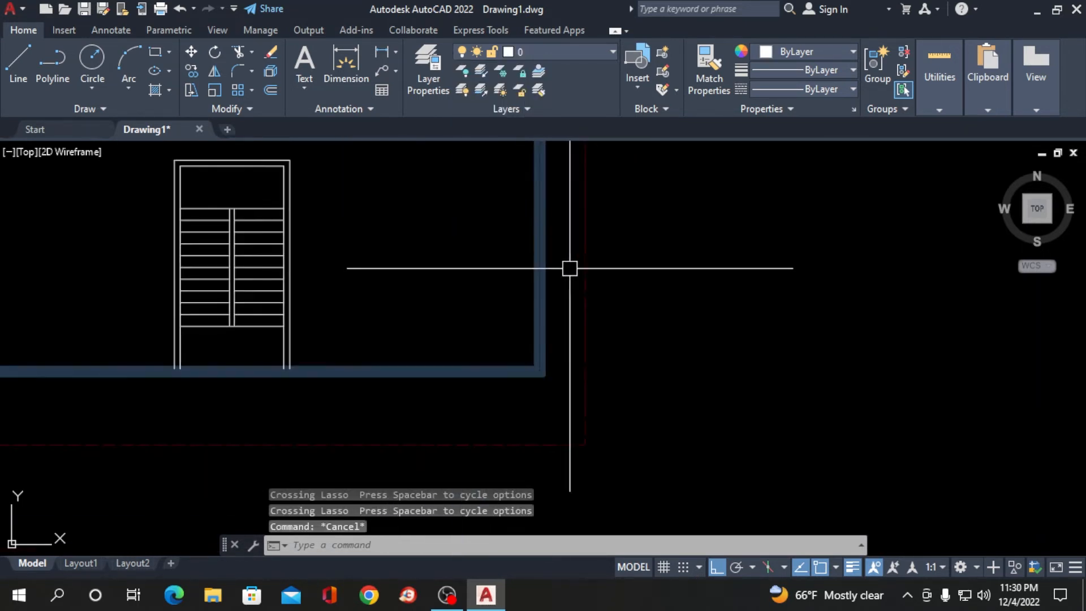
scroll(364, 336, "up", 4)
scroll(365, 345, "down", 3)
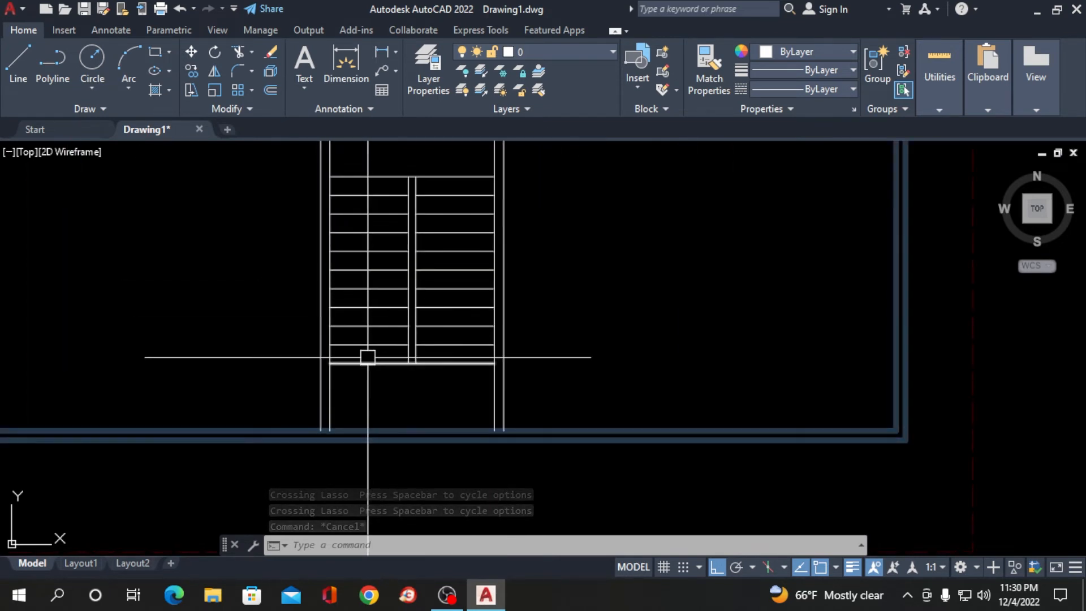
left_click_drag(362, 379, 312, 379)
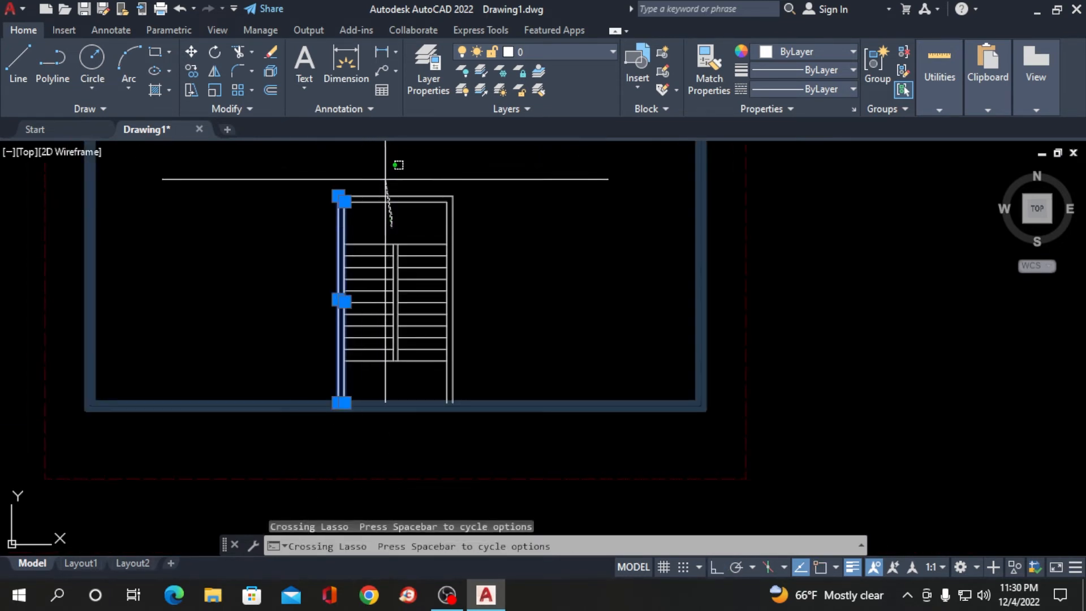
left_click_drag(400, 170, 444, 244)
mouse_move(511, 227)
left_mouse_down()
mouse_move(424, 316)
mouse_move(430, 396)
left_mouse_up()
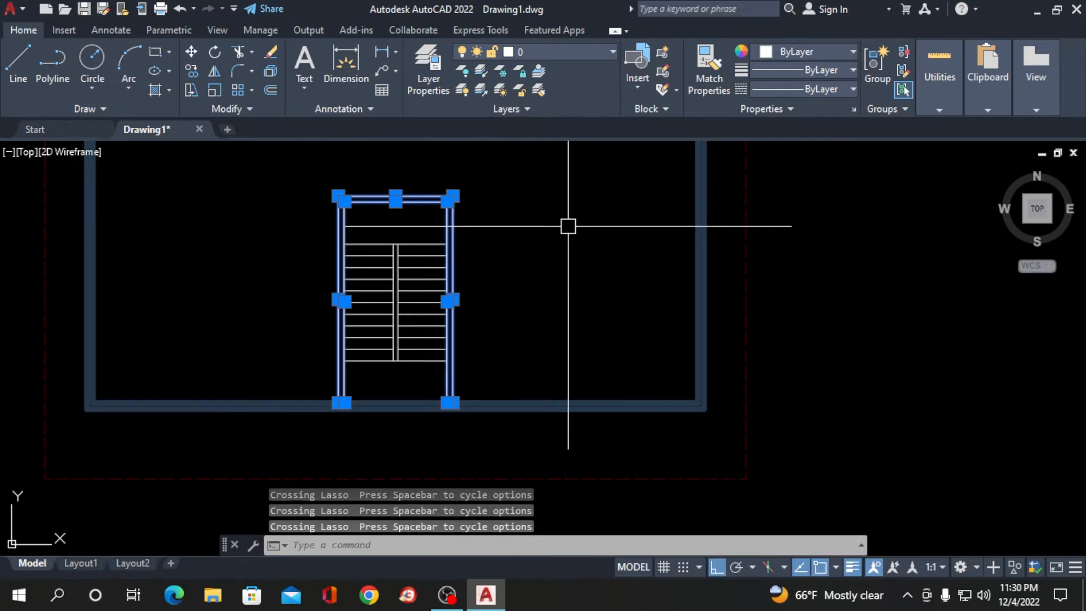
left_click(587, 51)
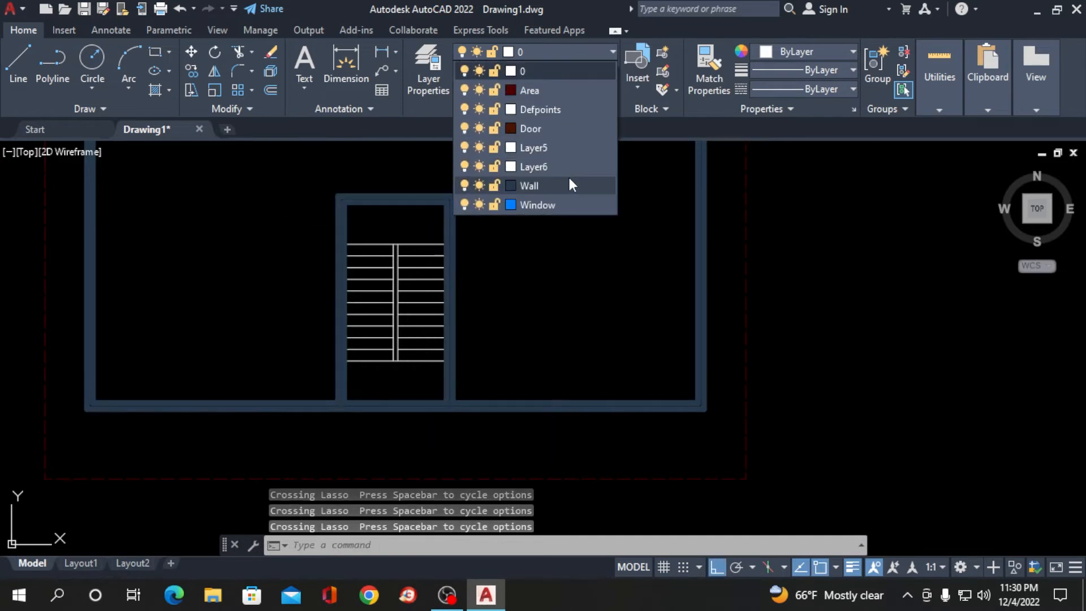
left_click(569, 180)
key("Escape")
Create nine new layers in the drawing's layer list
scroll(254, 230, "down", 2)
scroll(364, 279, "up", 5)
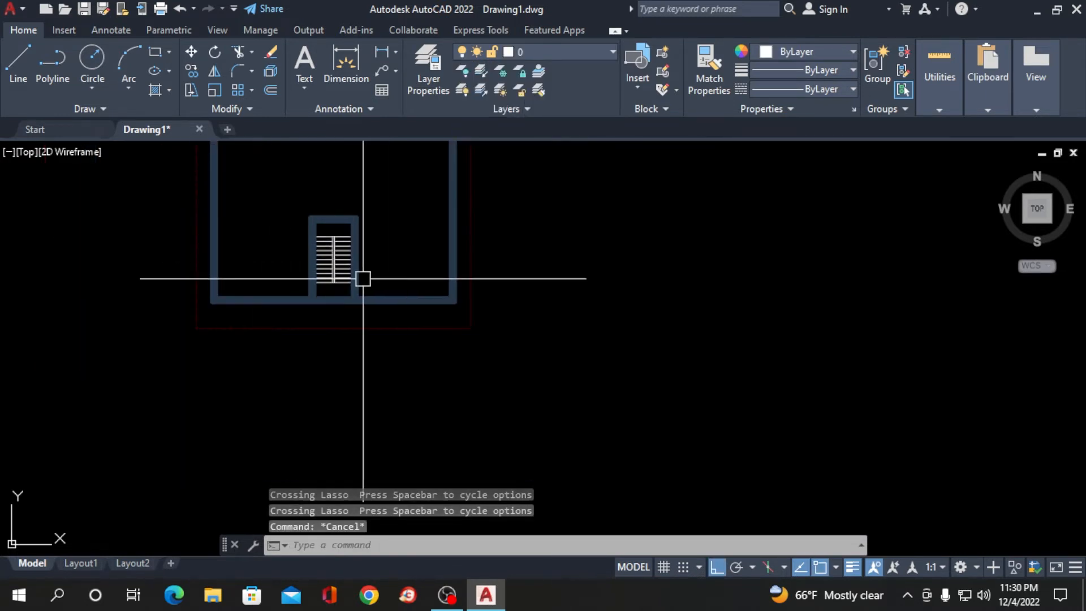
scroll(334, 290, "down", 1)
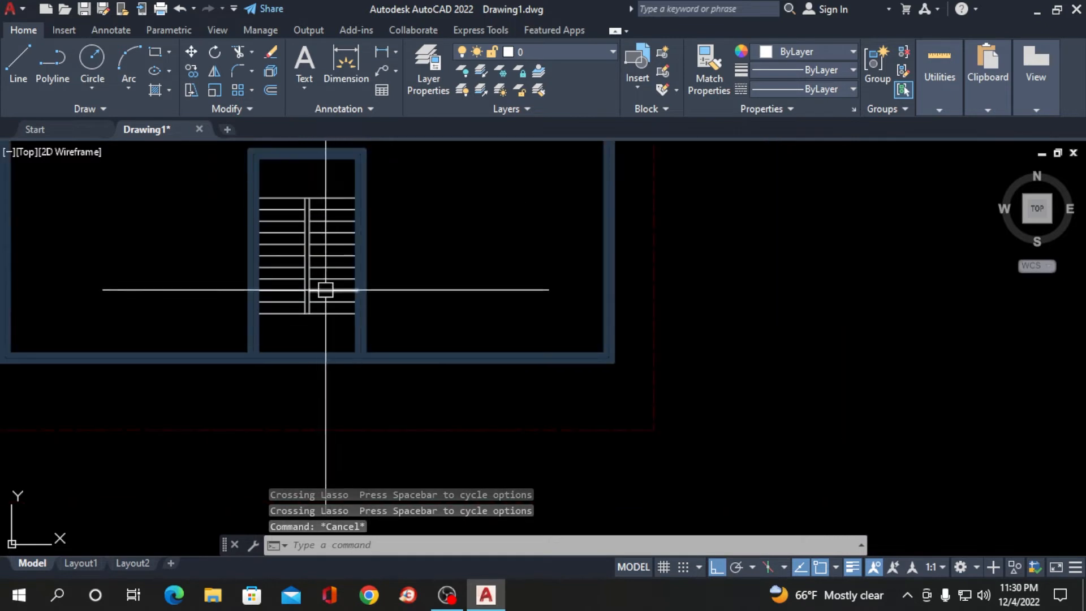
scroll(334, 337, "up", 1)
scroll(351, 334, "down", 1)
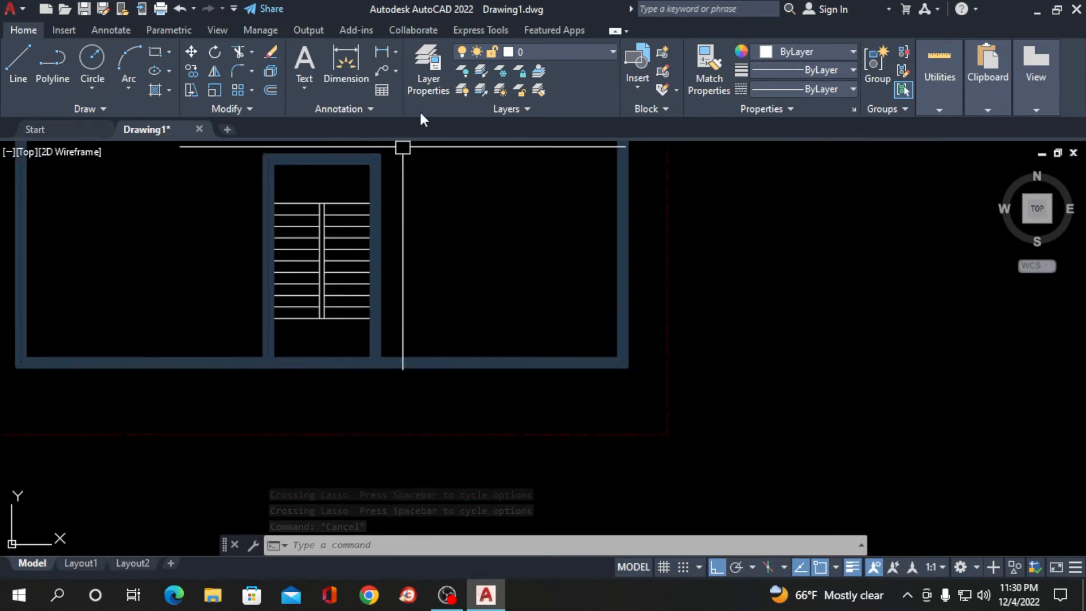
left_click(428, 68)
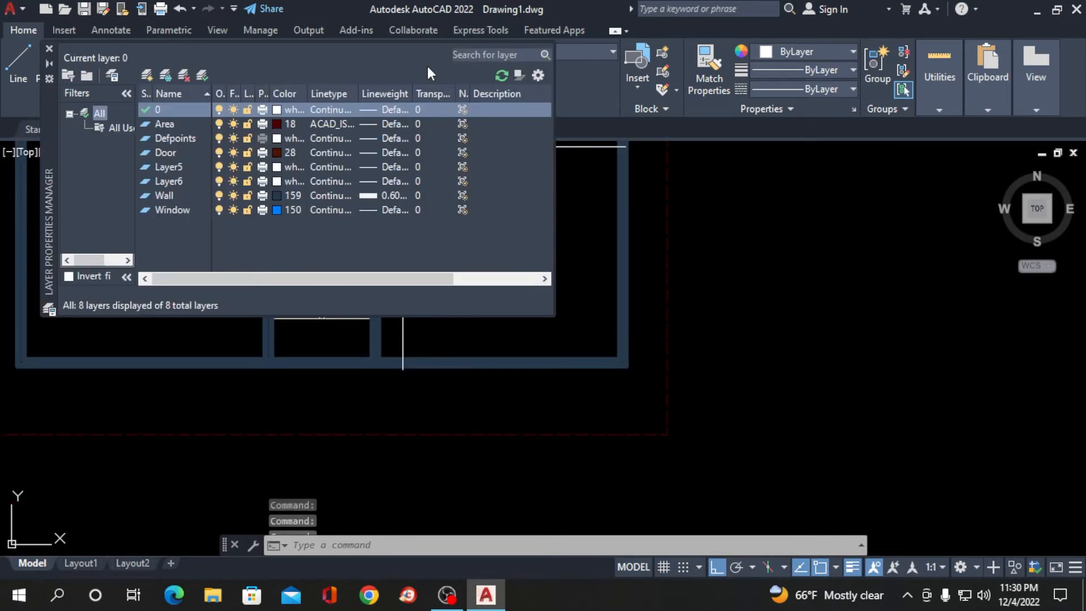
left_click(146, 74)
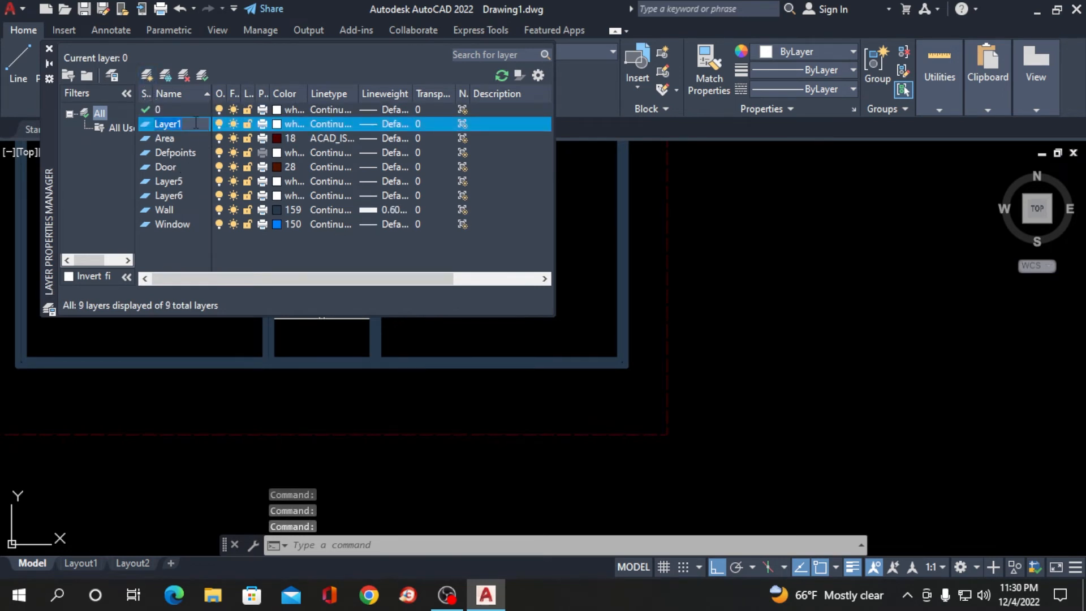
key("alt+n")
key("alt+n")
key("alt+n")
key("alt+n")
key("alt+n")
key("alt+n")
key("alt+n")
key("alt+n")
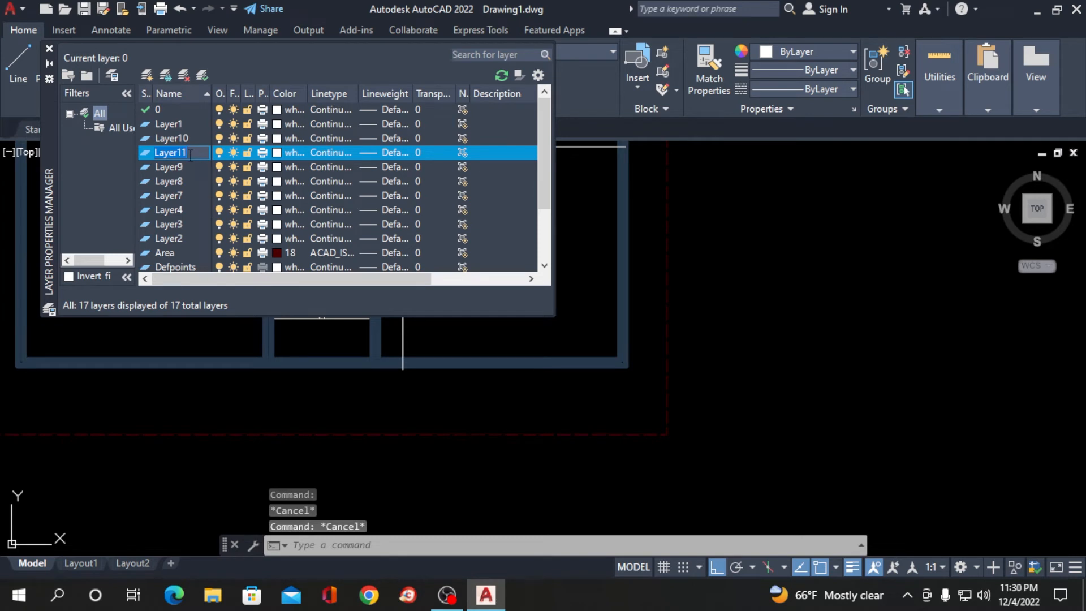
Rename the new Layer2 as Stair and set its colour to index 149
scroll(177, 212, "down", 1)
double_click(191, 194)
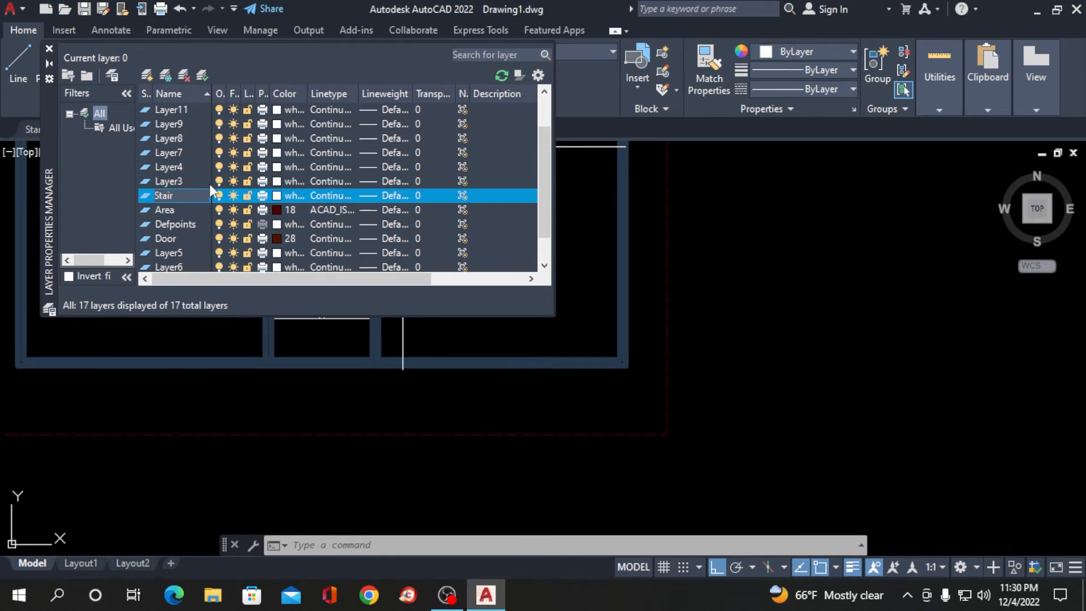
left_click(276, 196)
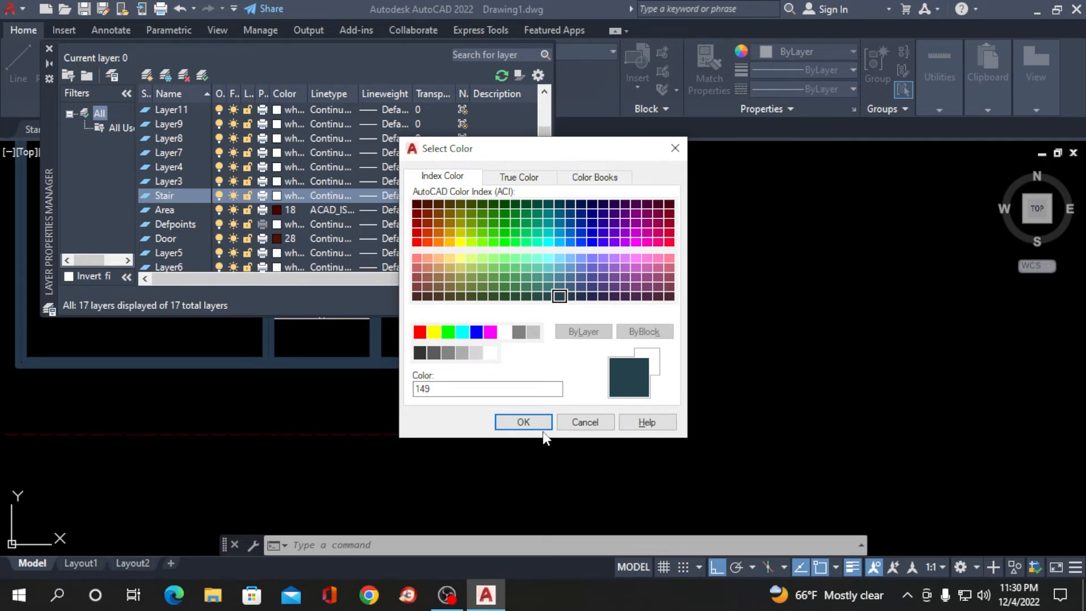
left_click(523, 422)
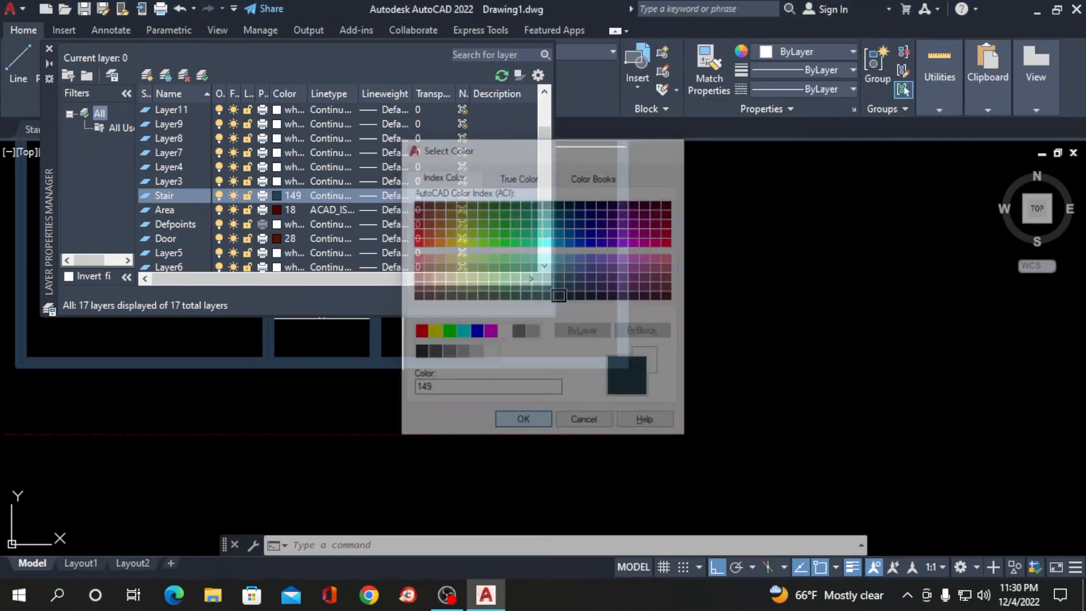
left_click(50, 49)
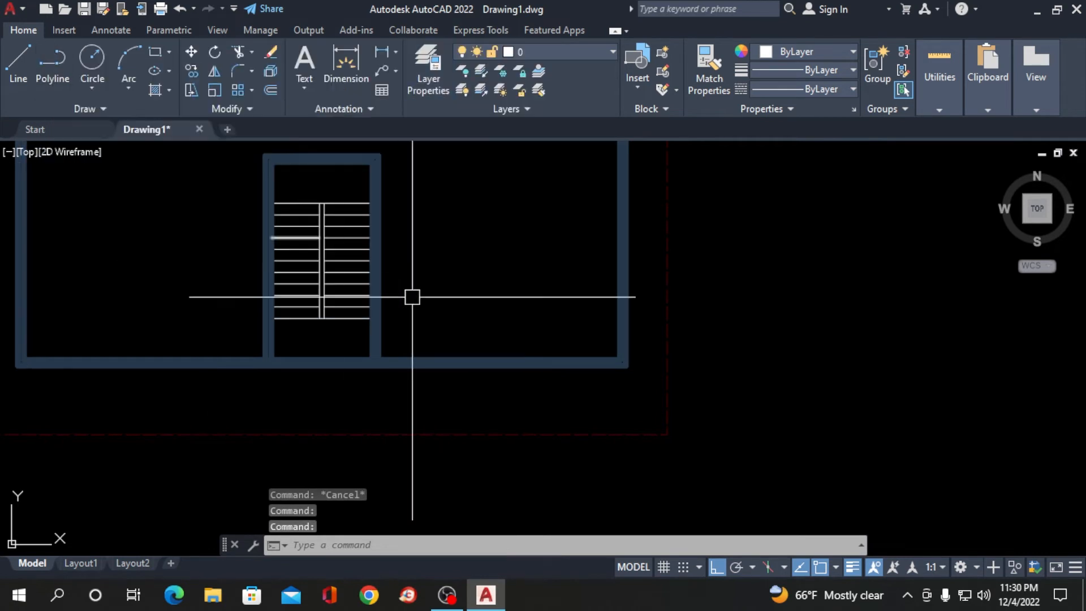
Move all tread lines of both flights to the Stair layer, leaving out the two central partition lines
scroll(375, 346, "up", 4)
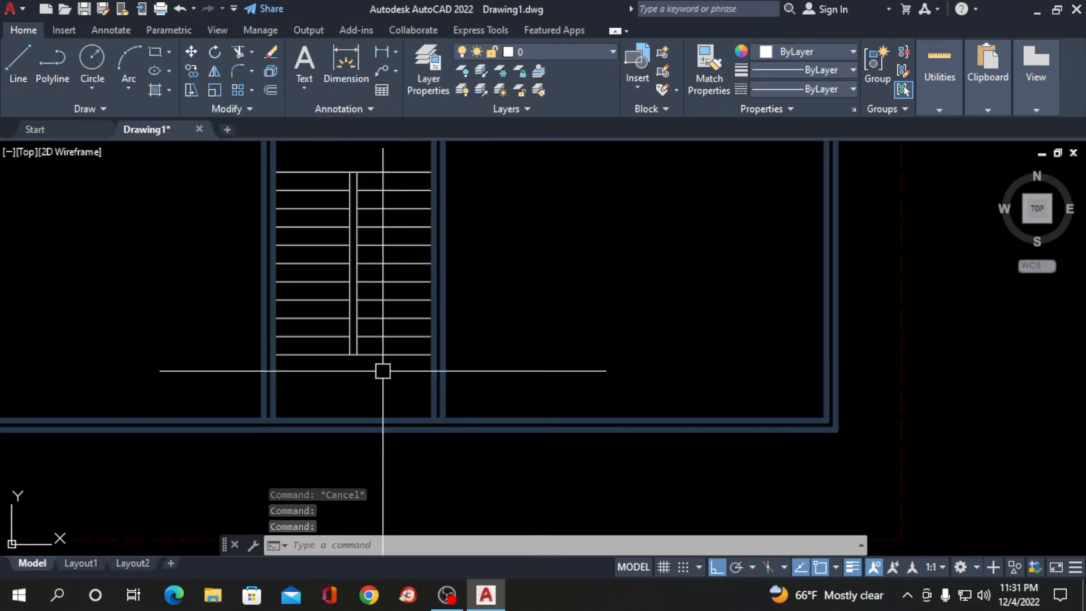
left_click_drag(383, 371, 383, 277)
left_click_drag(392, 186, 389, 171)
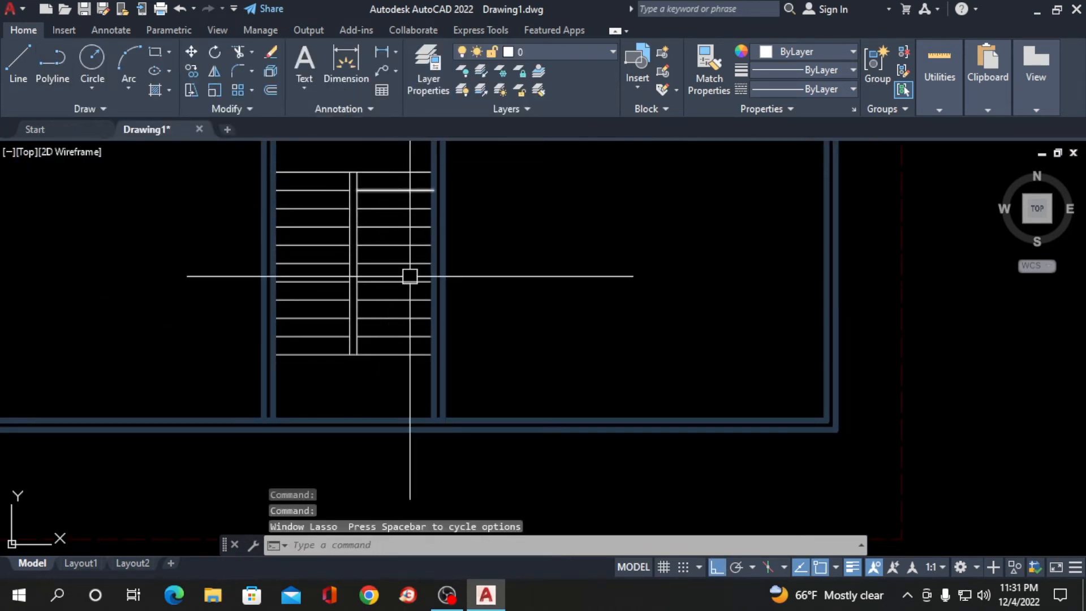
left_click(410, 375)
mouse_move(395, 292)
left_mouse_down()
mouse_move(399, 167)
mouse_move(382, 261)
left_mouse_up()
mouse_move(336, 376)
left_mouse_down()
mouse_move(325, 170)
mouse_move(321, 198)
left_mouse_up()
left_click(565, 53)
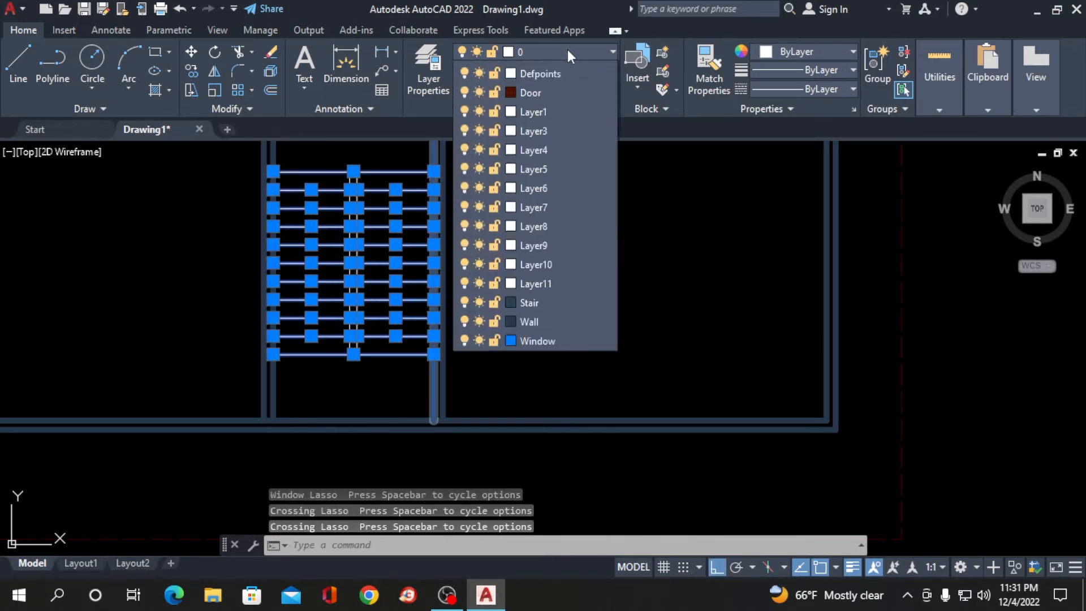
left_click(558, 339)
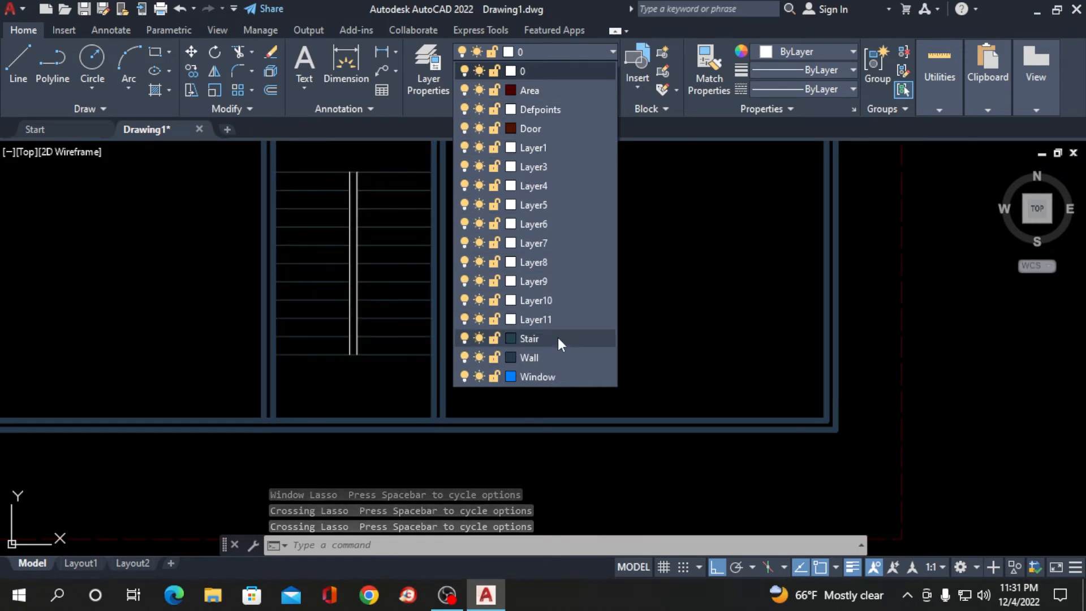
left_click(558, 337)
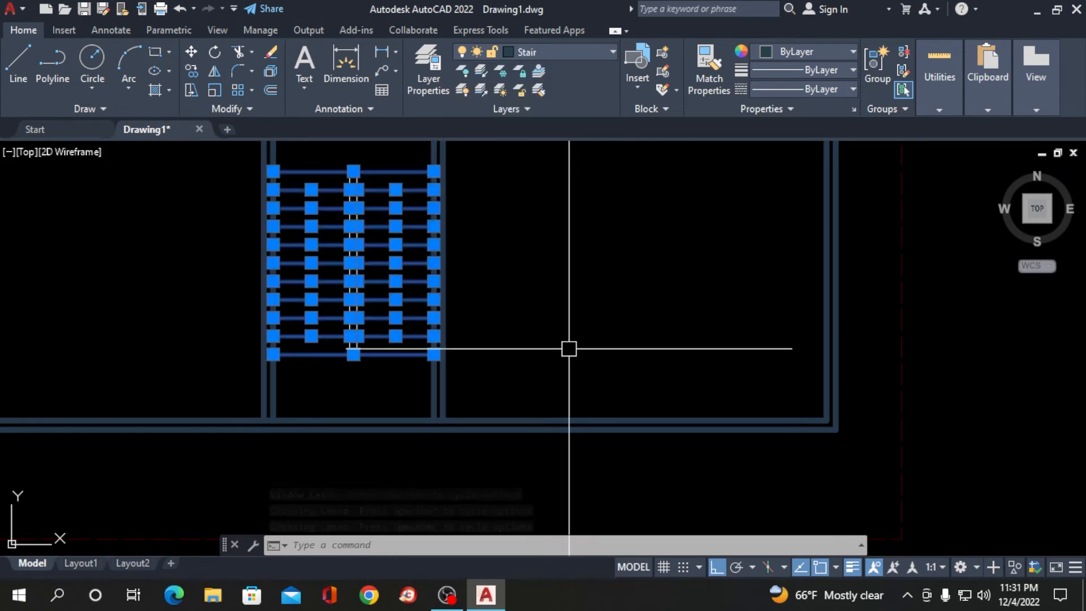
key("Escape")
scroll(568, 339, "down", 3)
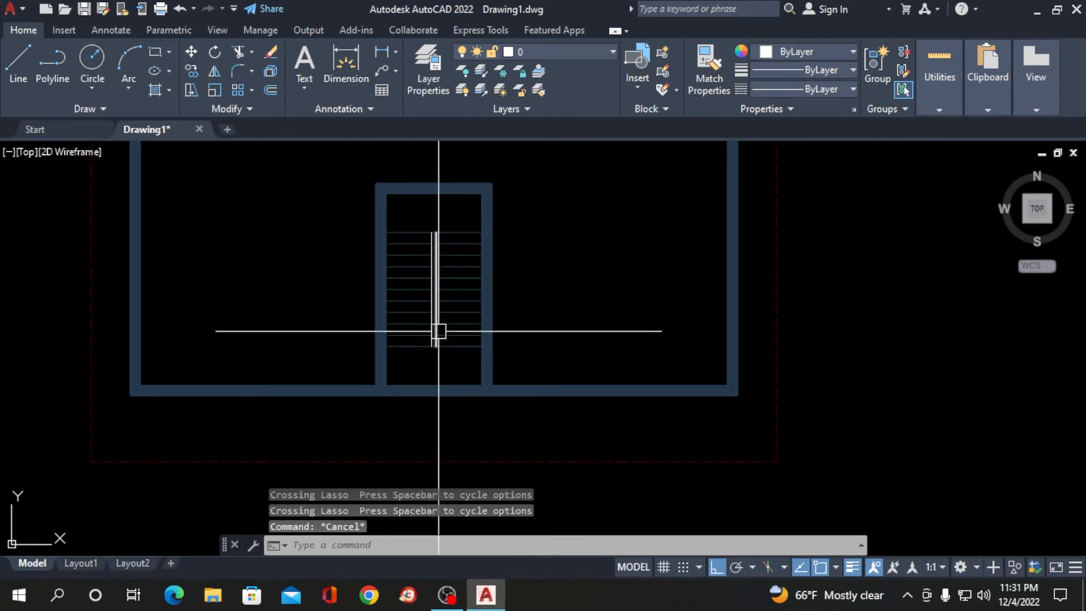
scroll(438, 331, "up", 4)
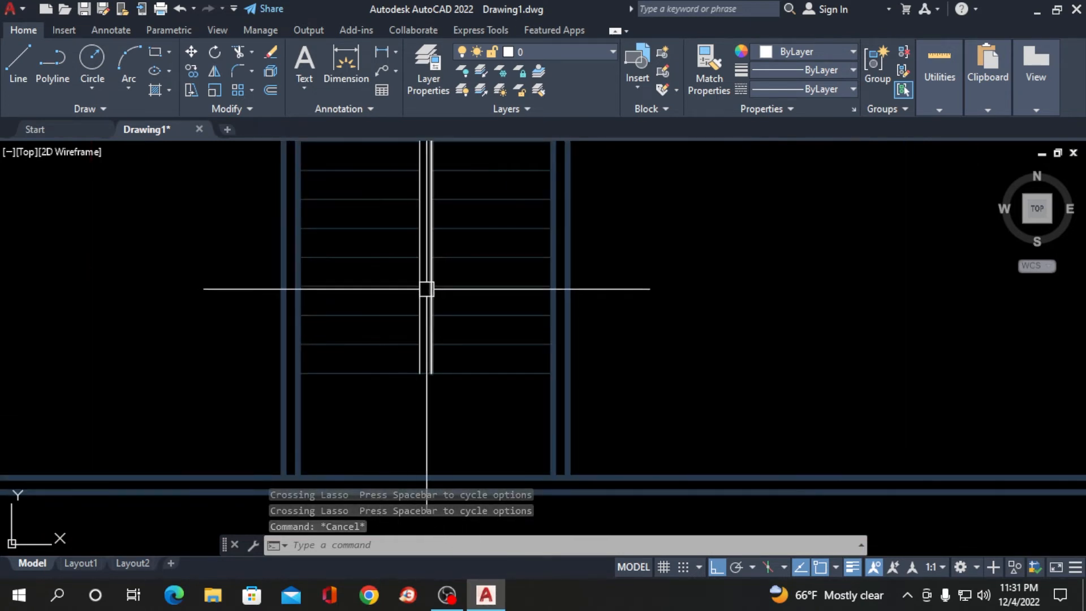
scroll(396, 283, "down", 3)
scroll(391, 305, "down", 1)
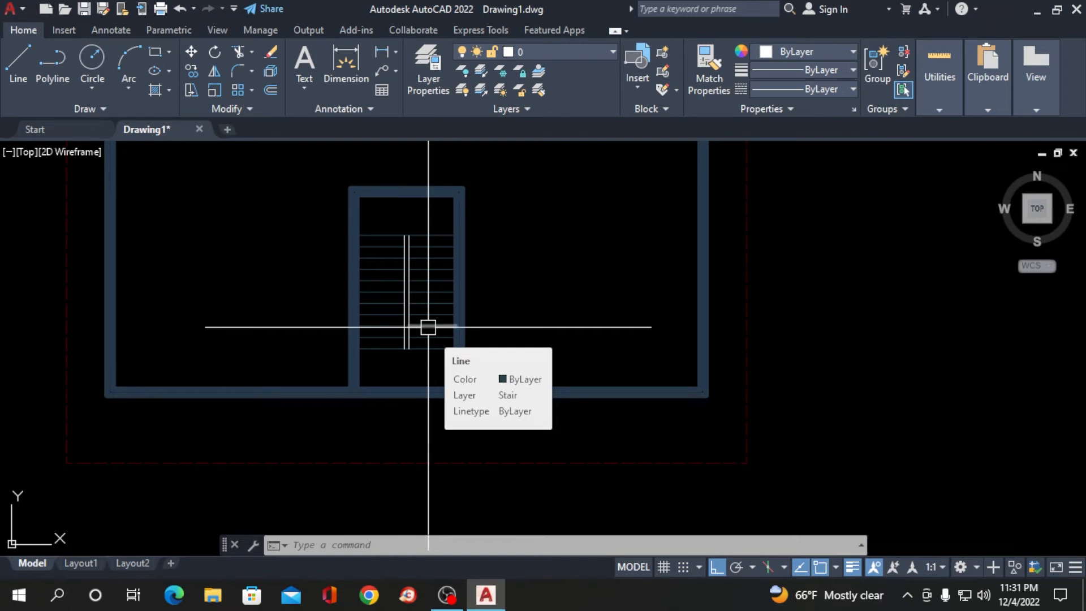
scroll(419, 249, "up", 2)
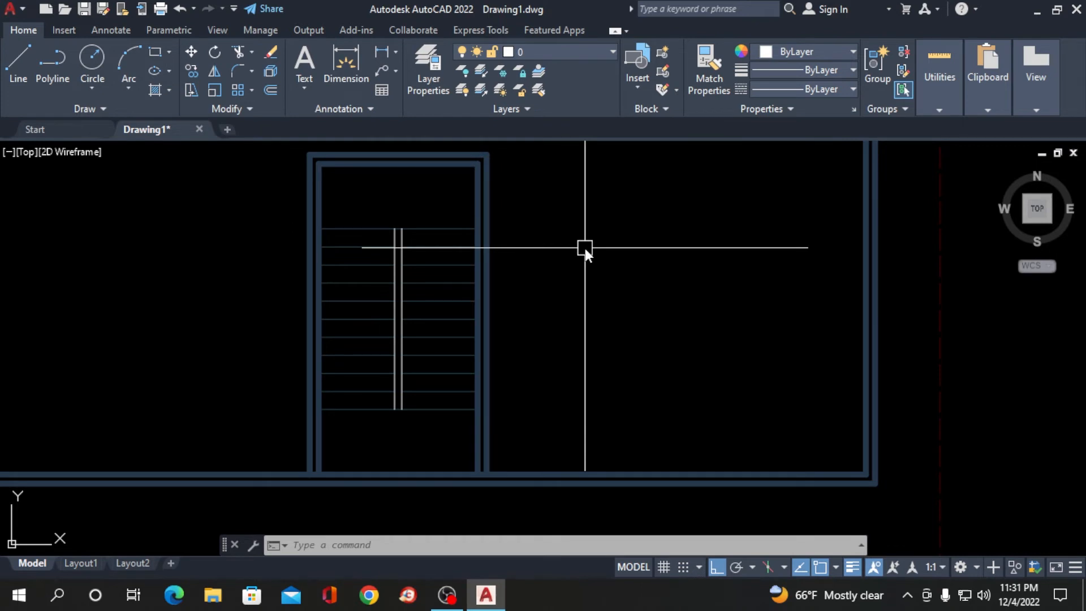
Draw a rectangle over the central stair partition, from its upper end to its lower end between the two flights
type("REC")
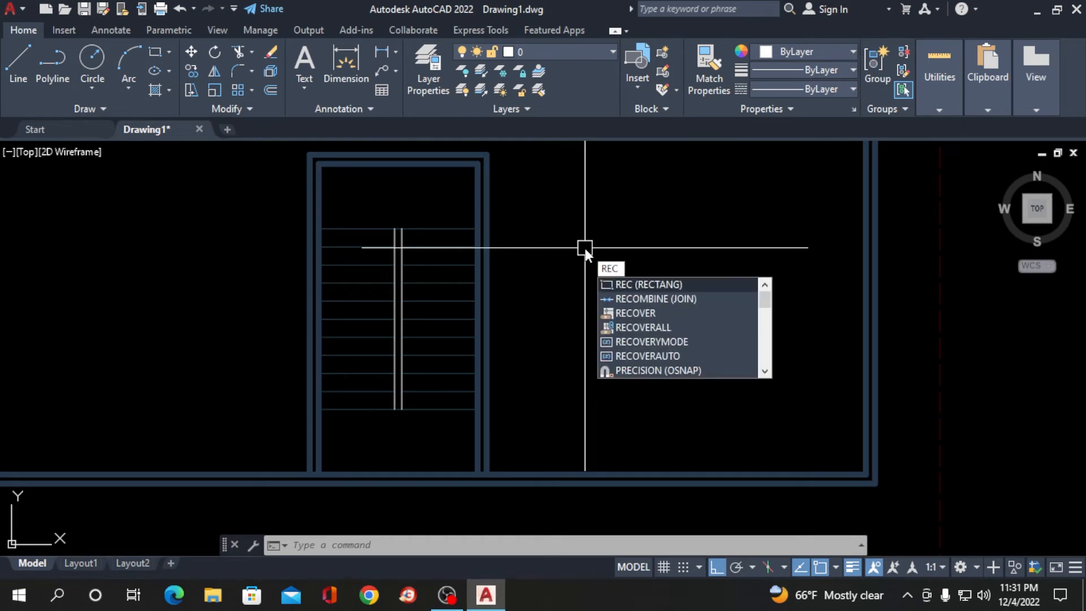
key("Return")
scroll(376, 233, "up", 2)
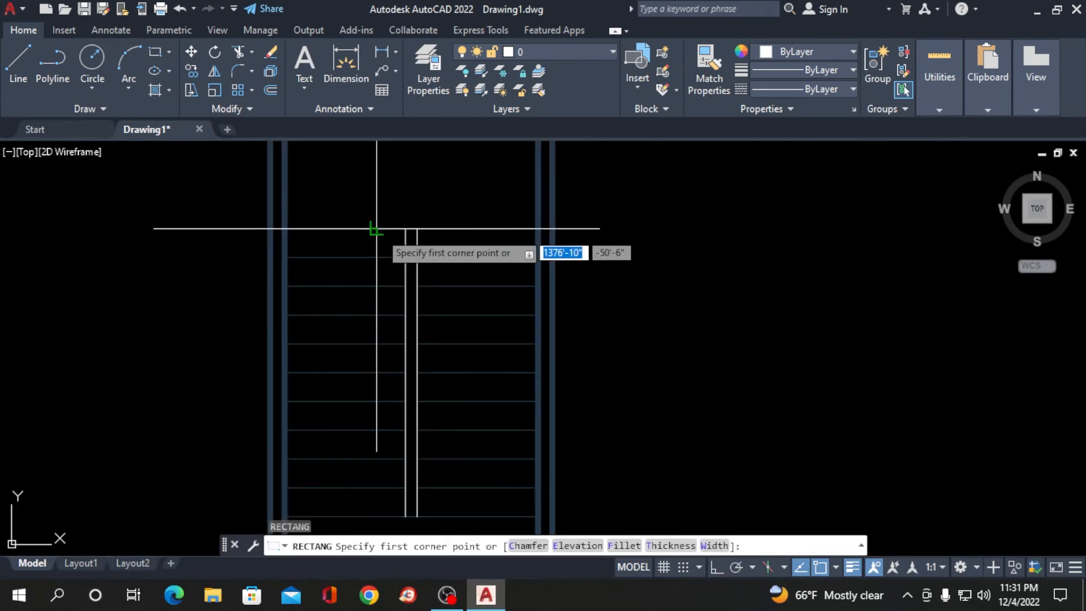
scroll(375, 228, "up", 4)
left_click(442, 225)
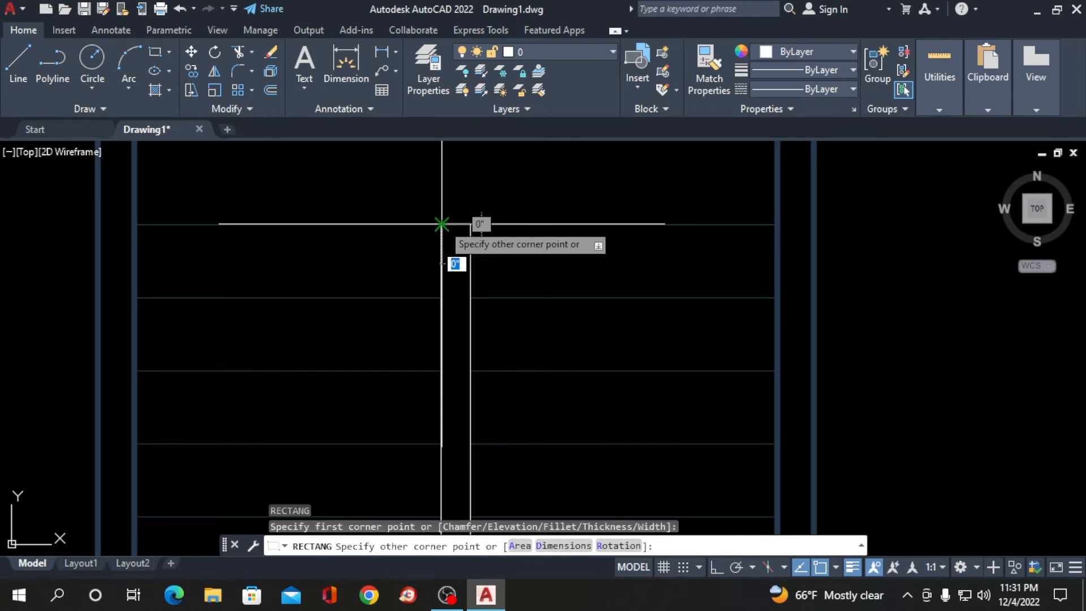
scroll(441, 224, "down", 3)
scroll(440, 347, "up", 3)
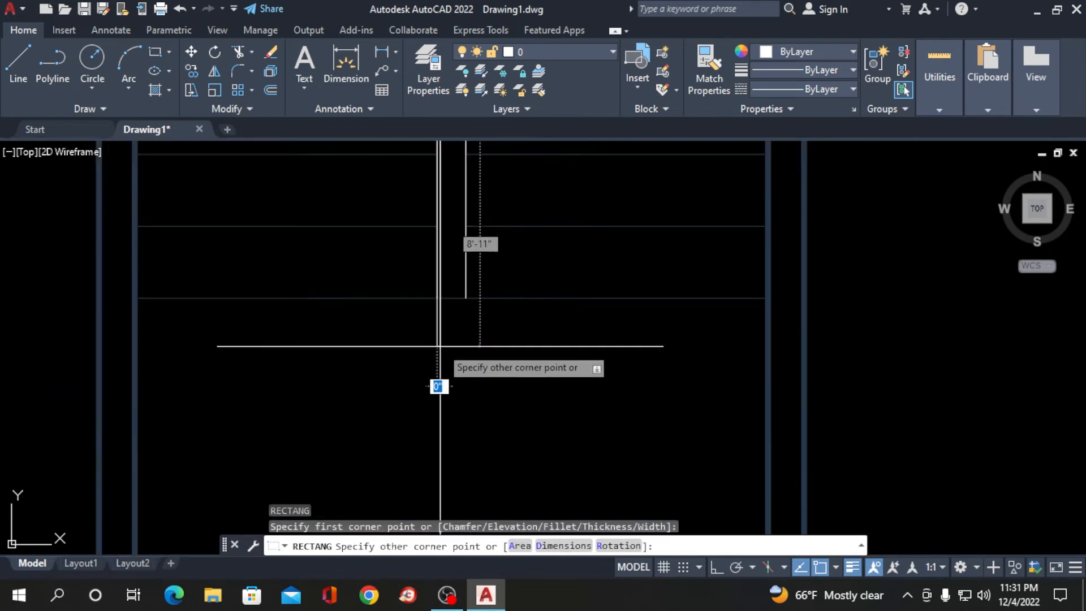
left_click(466, 298)
scroll(466, 298, "down", 5)
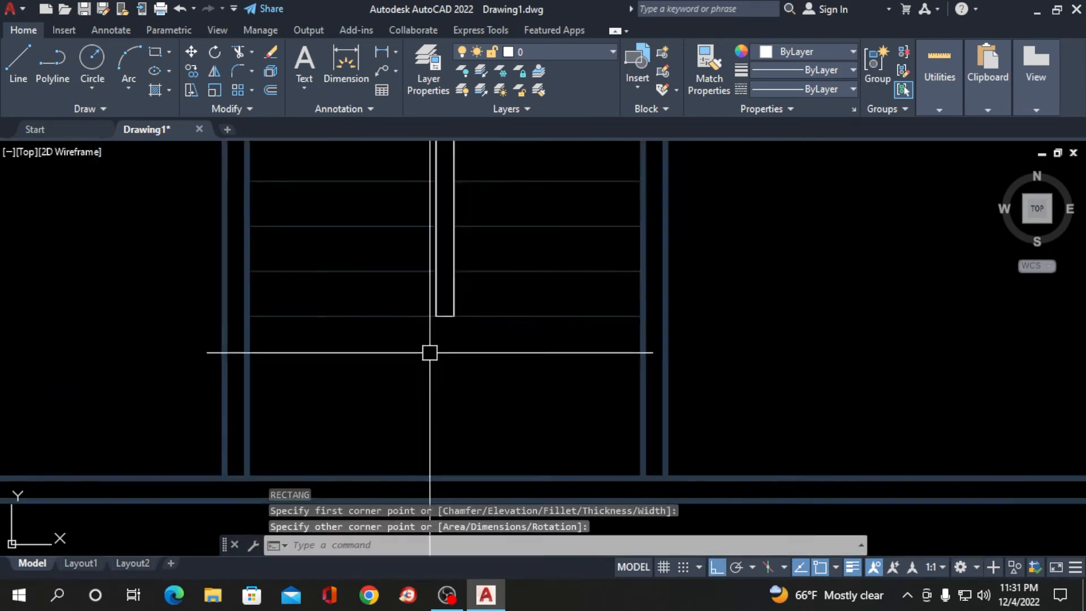
scroll(437, 281, "up", 2)
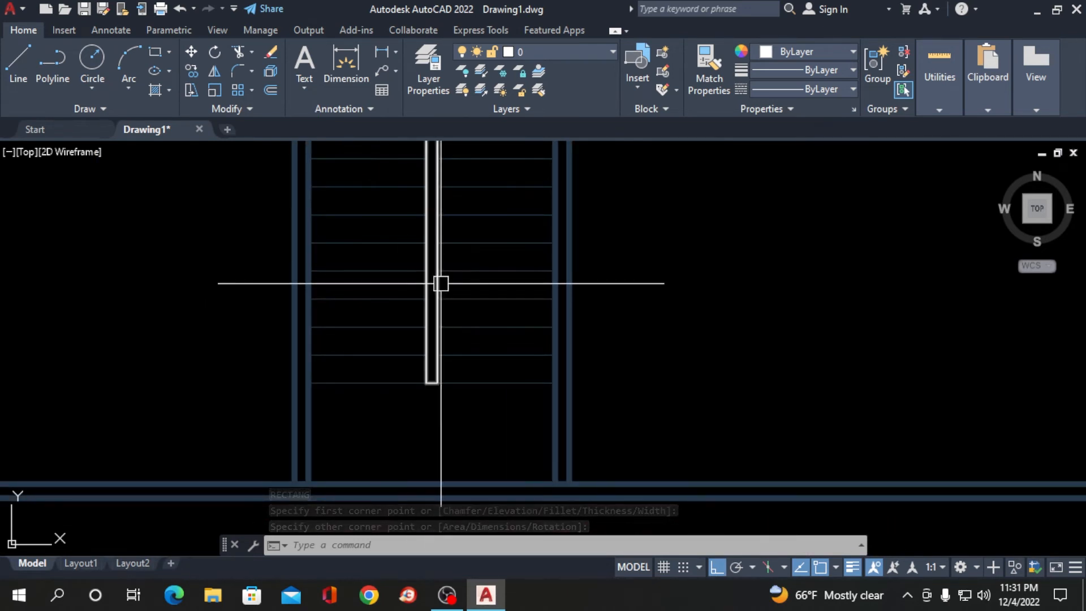
scroll(424, 306, "down", 2)
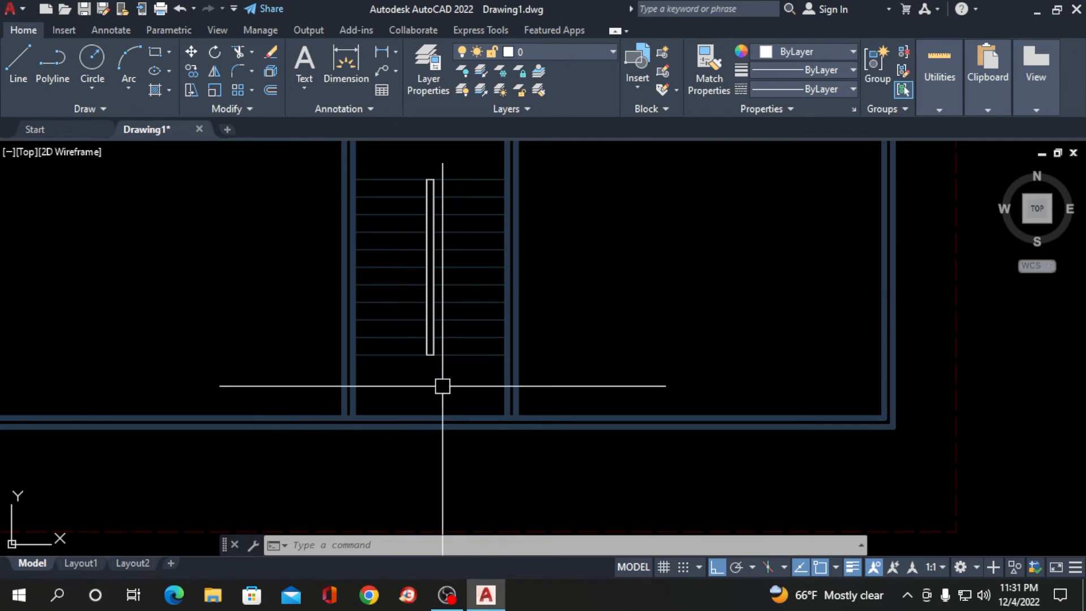
Offset the central partition rectangle outward twice at 2" spacing to form three nested outlines
key("Return")
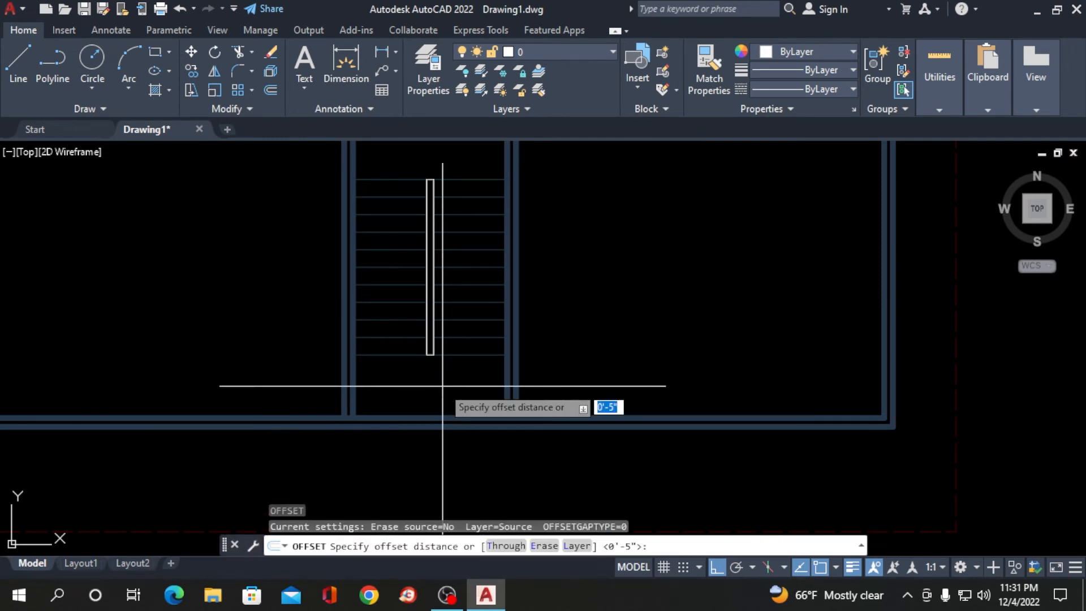
type("2")
key("Return")
scroll(439, 362, "up", 3)
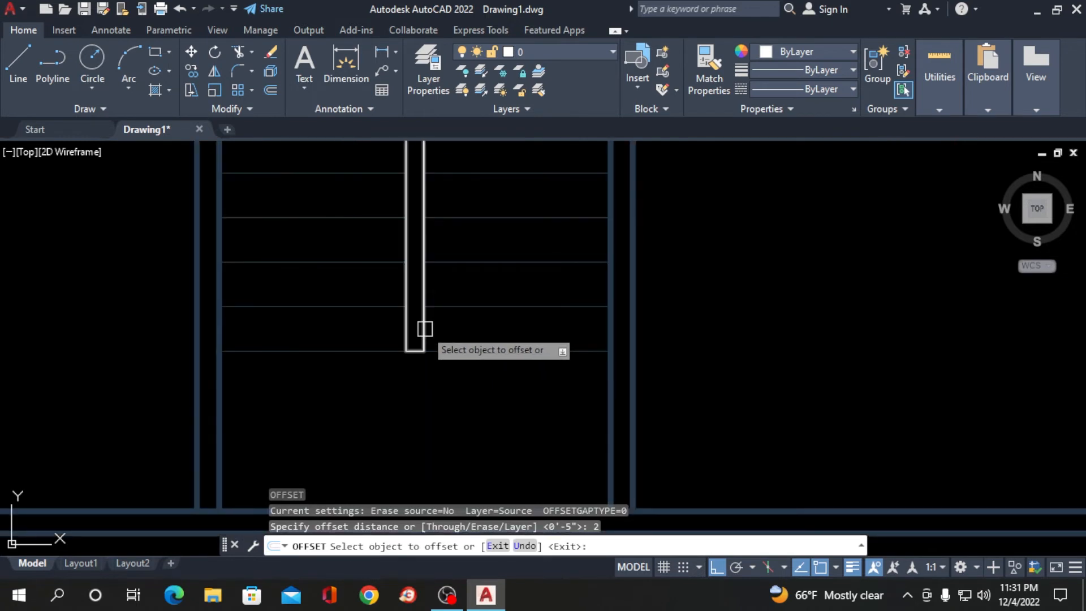
left_click(424, 328)
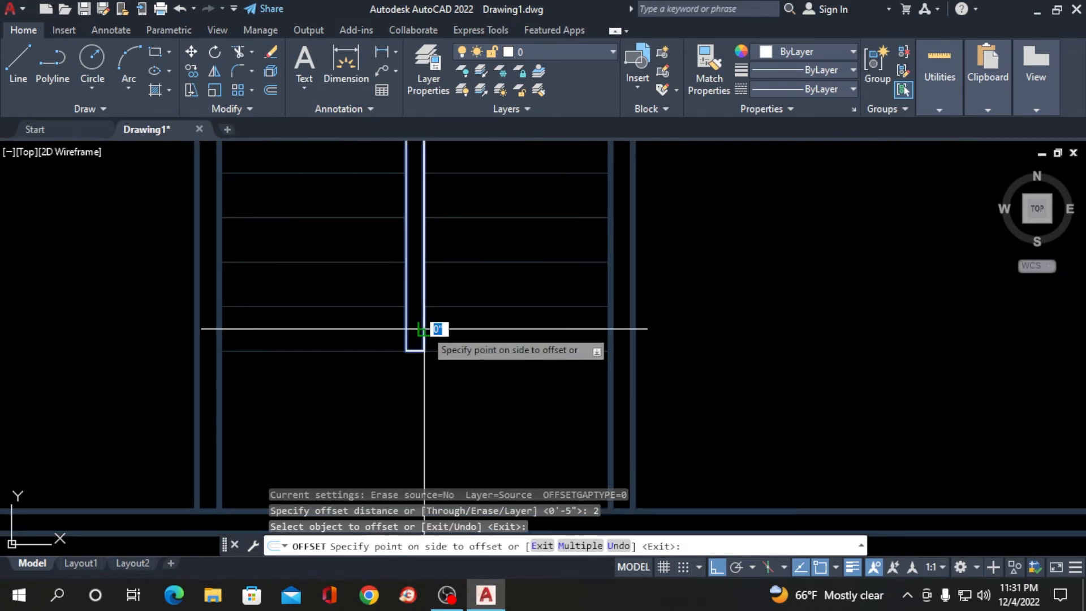
left_click(483, 327)
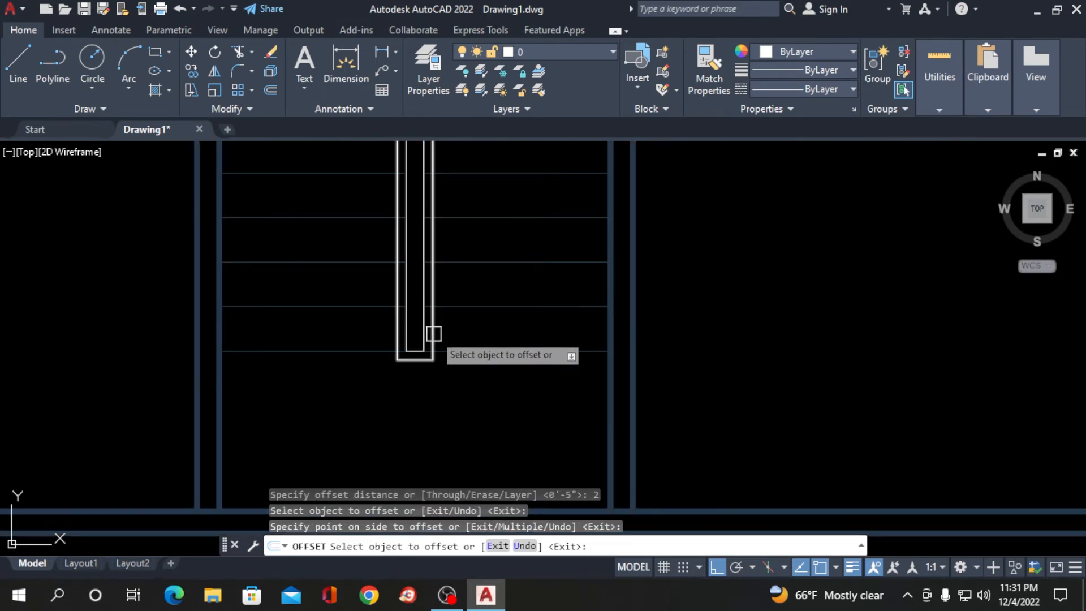
left_click(433, 331)
left_click(505, 323)
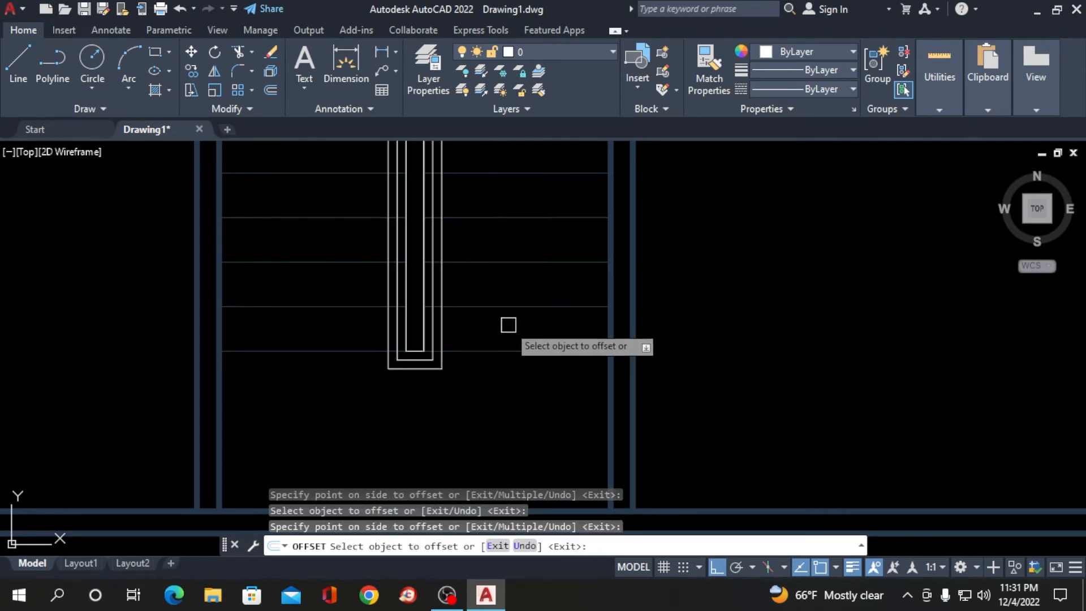
key("Escape")
scroll(463, 422, "down", 4)
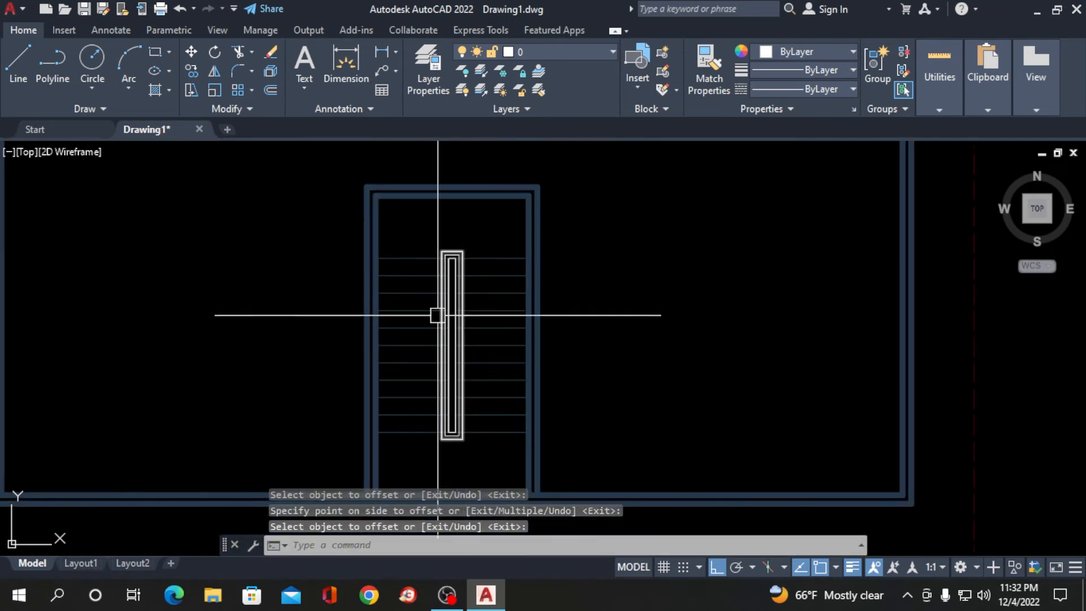
Trim the tread lines of the right flight between the middle and outer partition rectangles with a fence along the gap
scroll(468, 235, "up", 4)
scroll(450, 258, "up", 2)
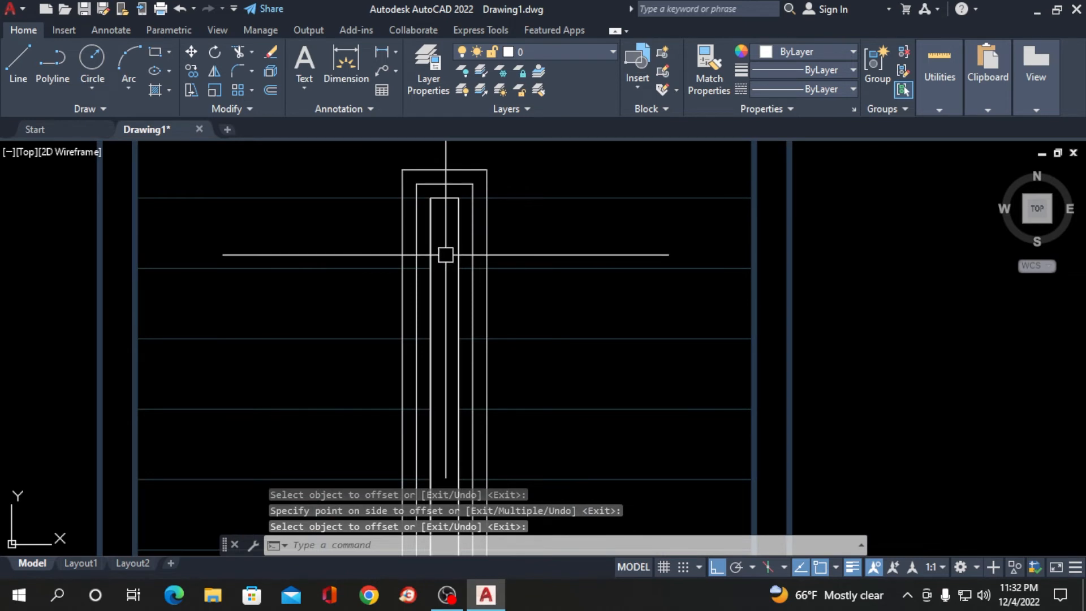
scroll(444, 252, "down", 4)
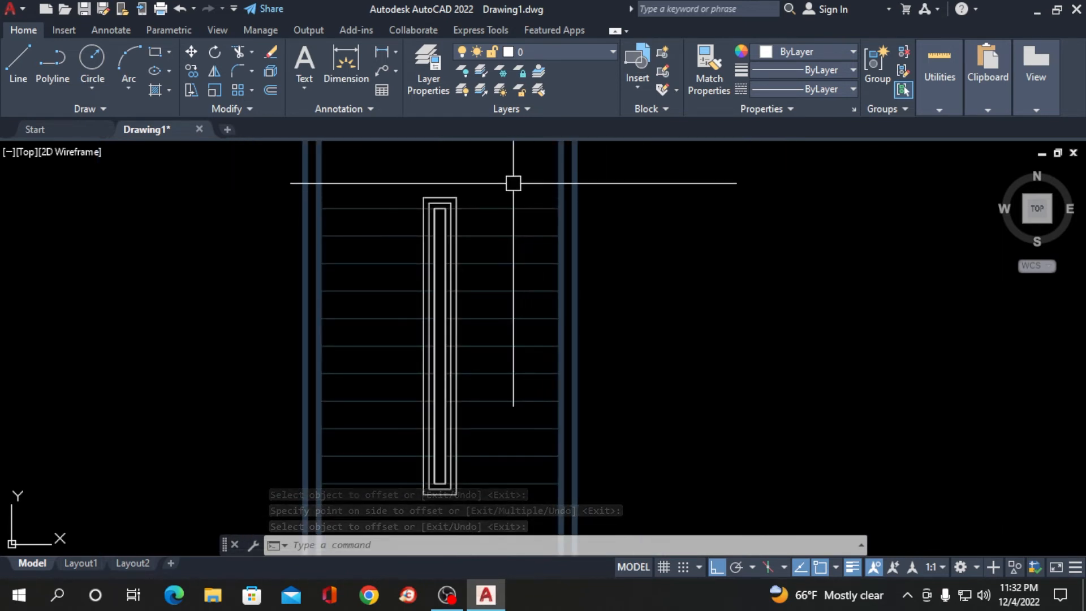
type("tr")
key("Return")
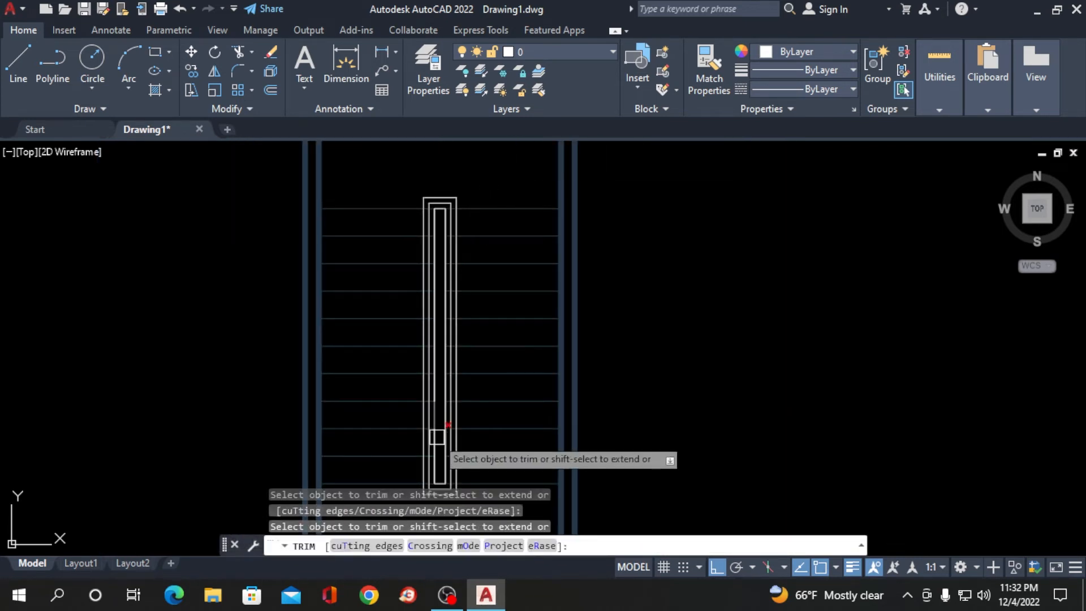
scroll(432, 398, "down", 2)
scroll(468, 383, "up", 5)
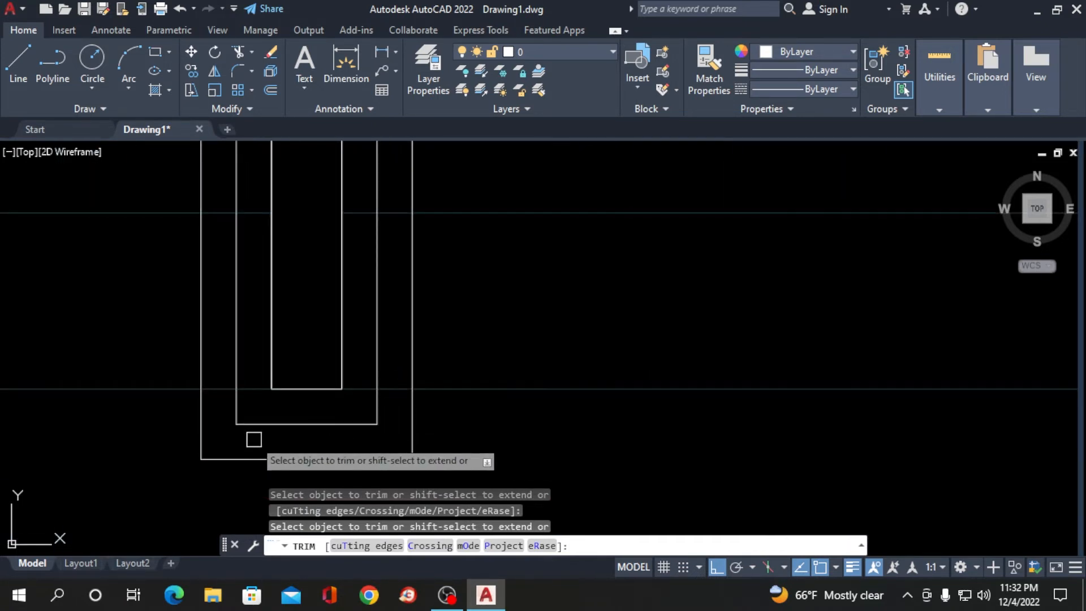
scroll(348, 447, "up", 3)
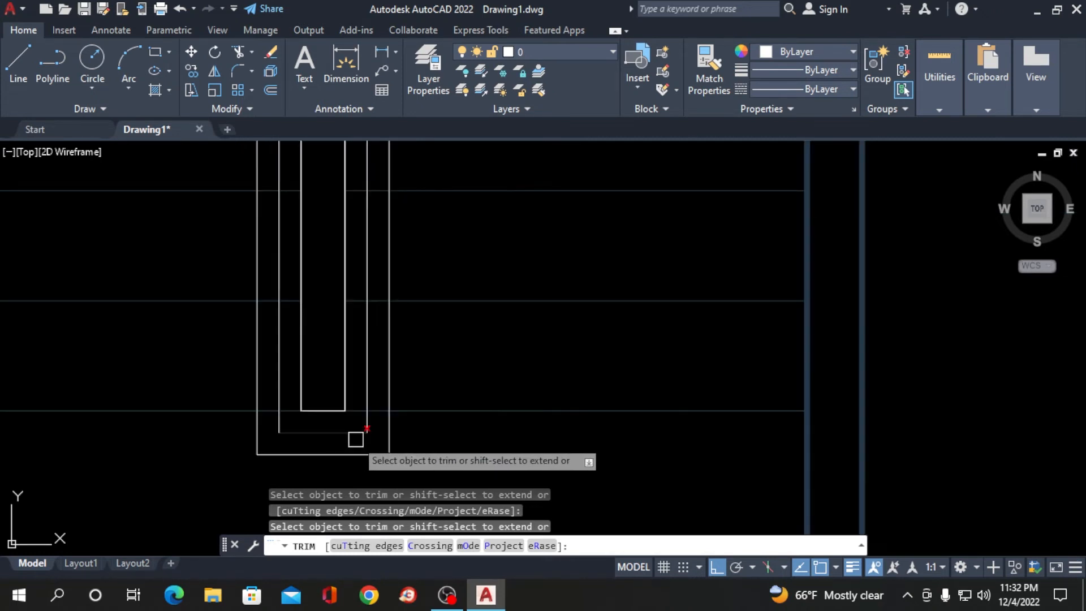
left_click(365, 409)
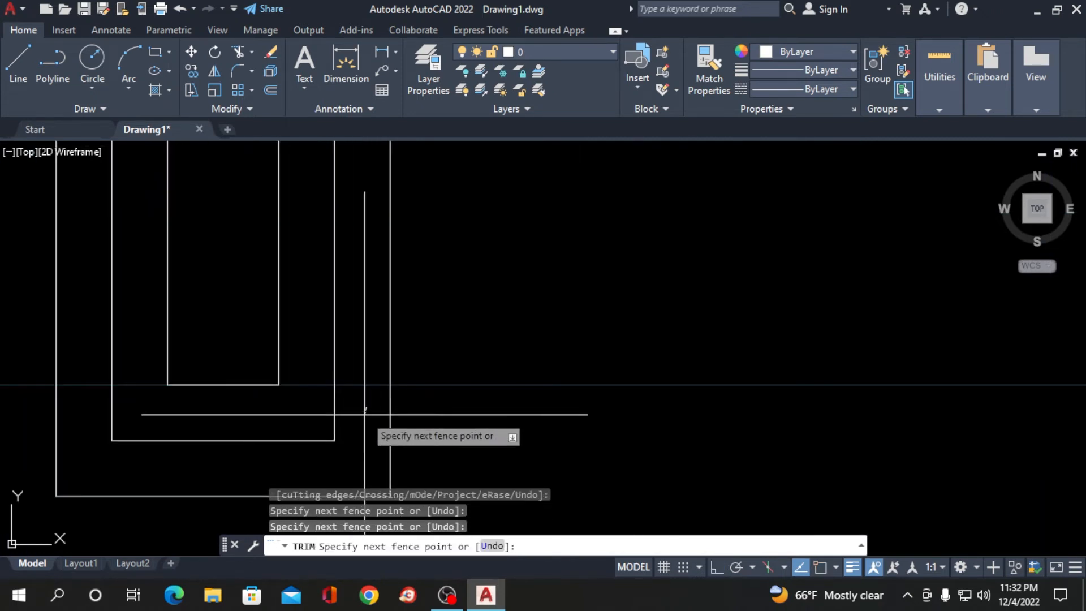
scroll(365, 429, "down", 5)
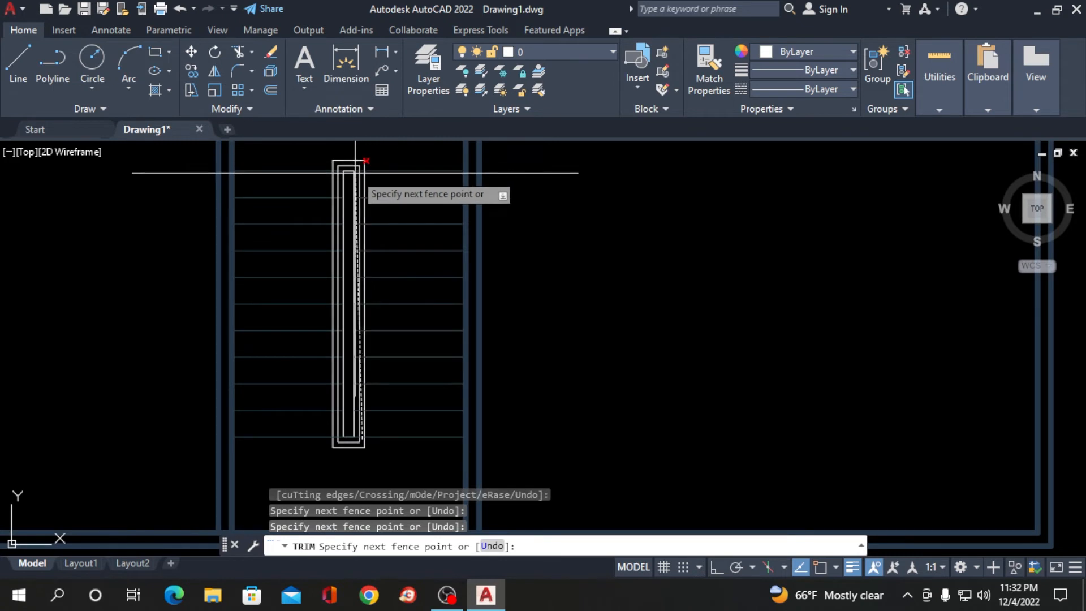
scroll(375, 164, "up", 4)
scroll(364, 214, "up", 4)
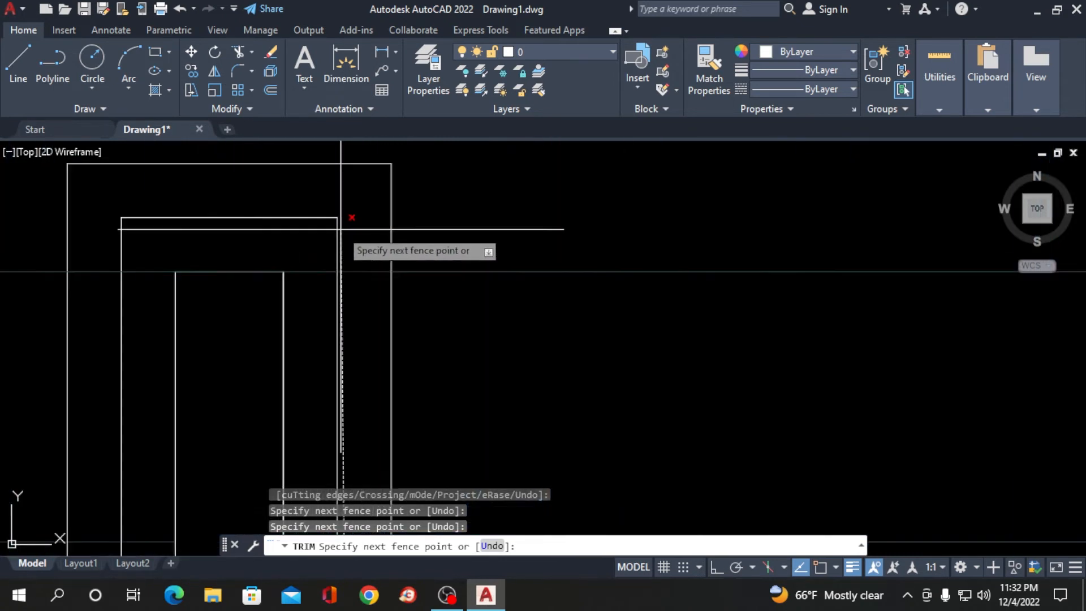
left_click(362, 240)
scroll(453, 182, "down", 2)
scroll(462, 173, "down", 4)
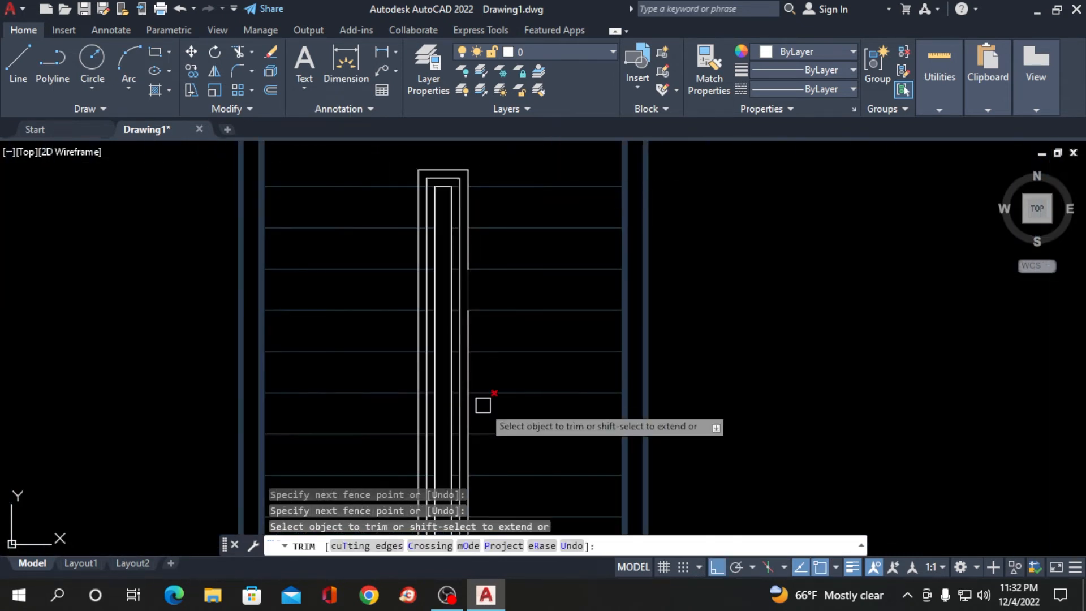
Trim the left flight's tread lines between the middle and outer partition rectangles with a fence along the gap
scroll(435, 175, "up", 5)
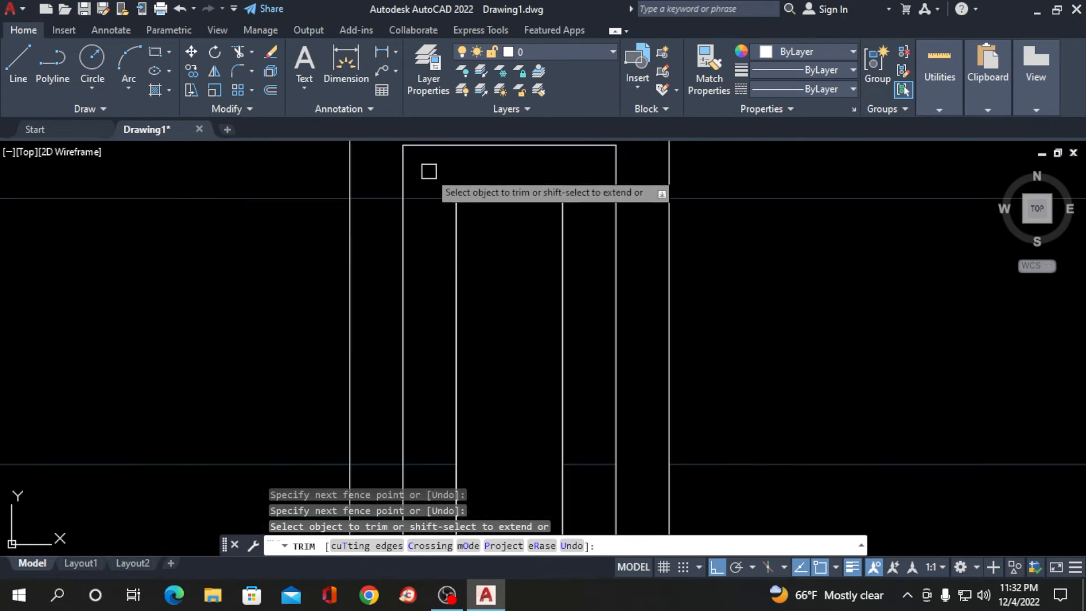
left_click(375, 177)
scroll(364, 229, "up", 5)
scroll(349, 283, "down", 2)
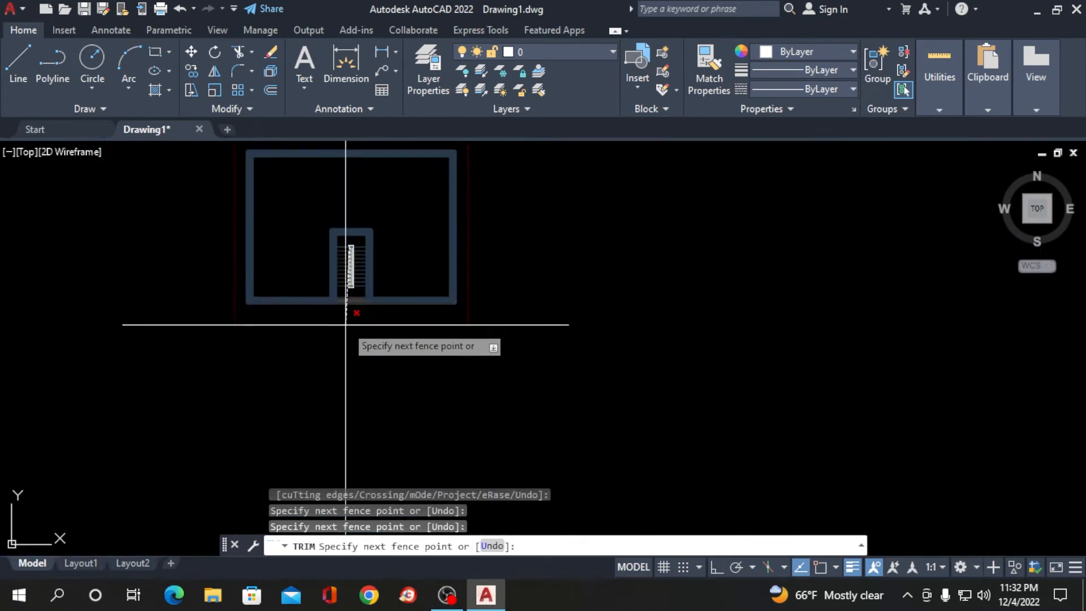
scroll(352, 289, "up", 6)
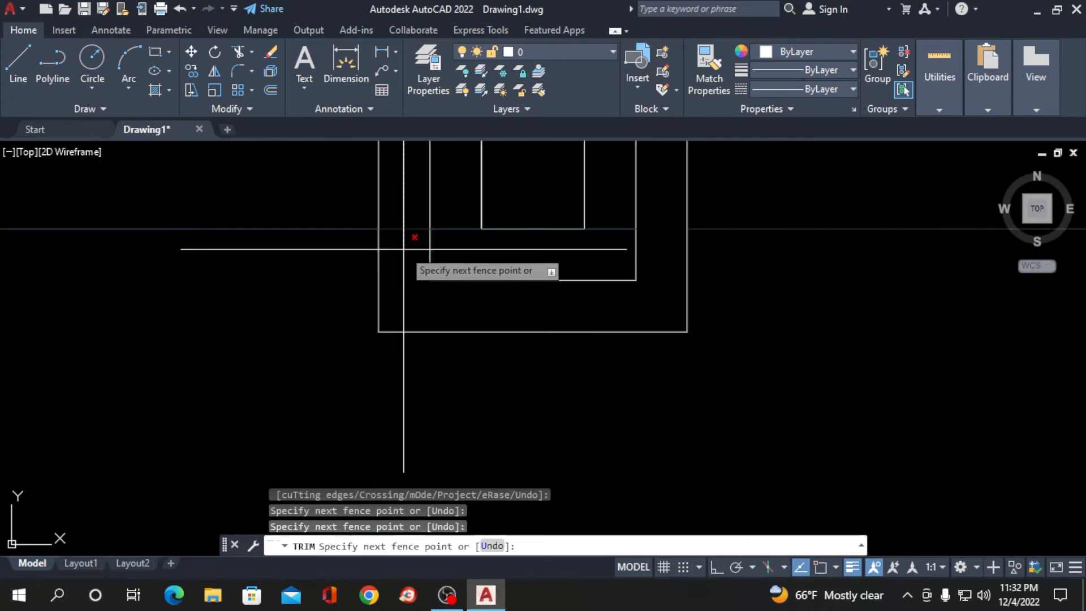
key("Return")
key("Return")
scroll(388, 286, "down", 3)
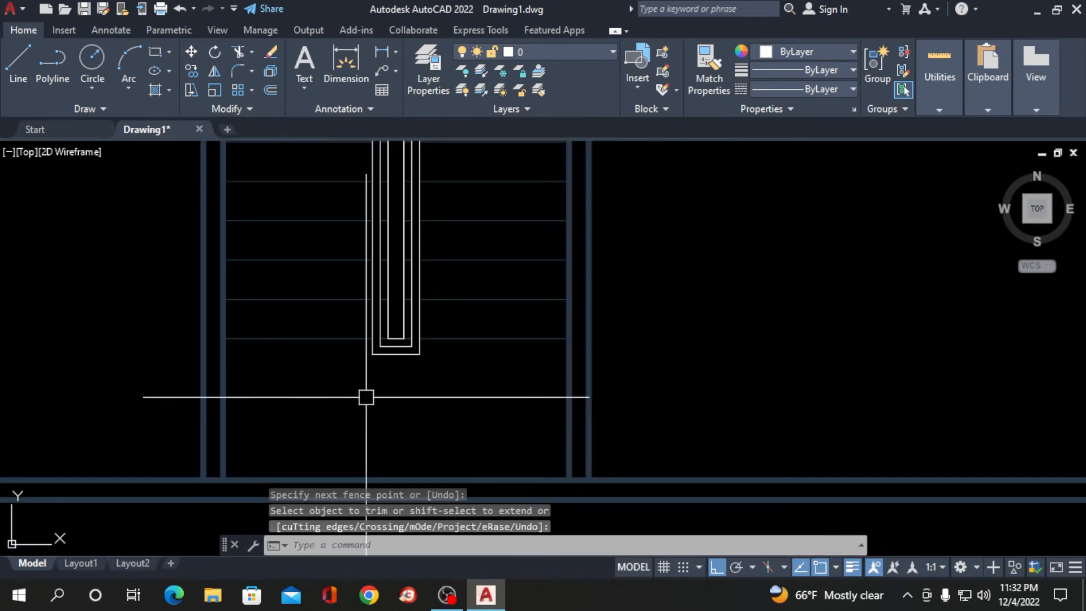
Move the innermost partition rectangle and its two side lines to the Stair layer
scroll(331, 398, "down", 2)
scroll(387, 329, "down", 2)
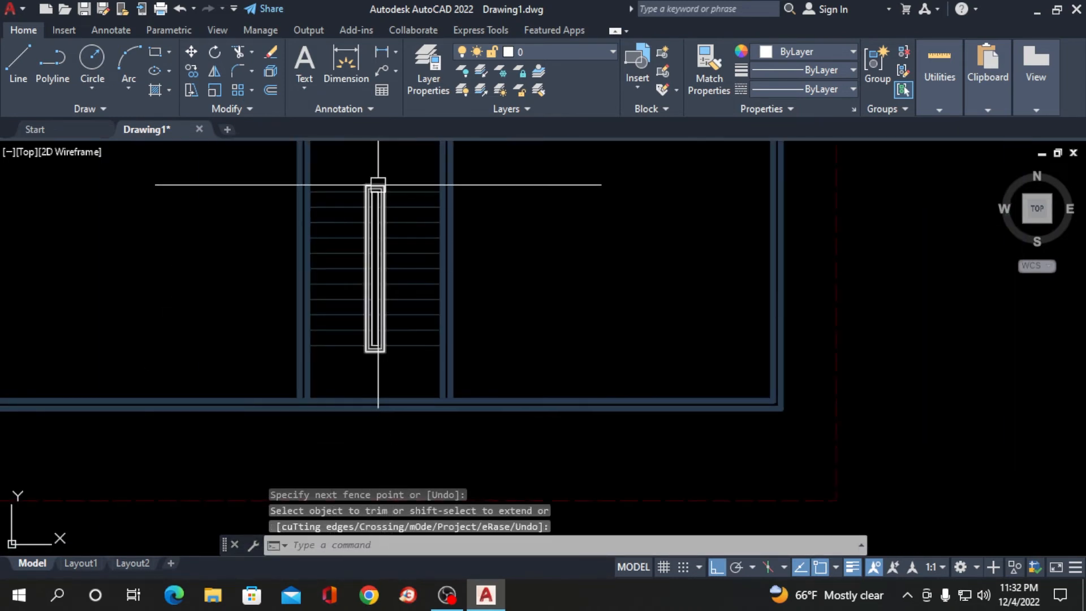
scroll(378, 185, "up", 5)
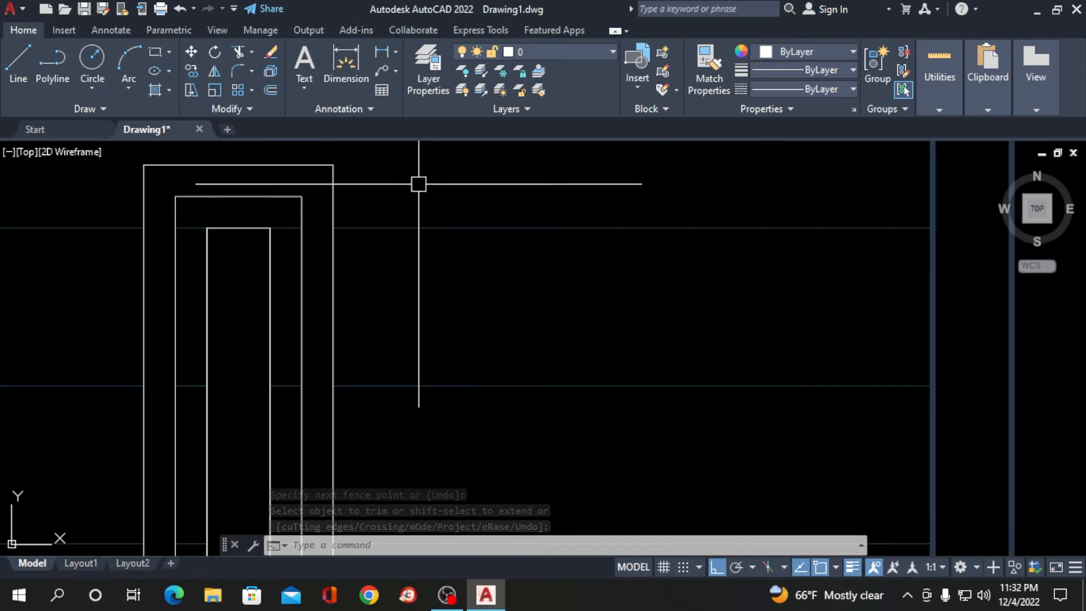
scroll(399, 182, "down", 3)
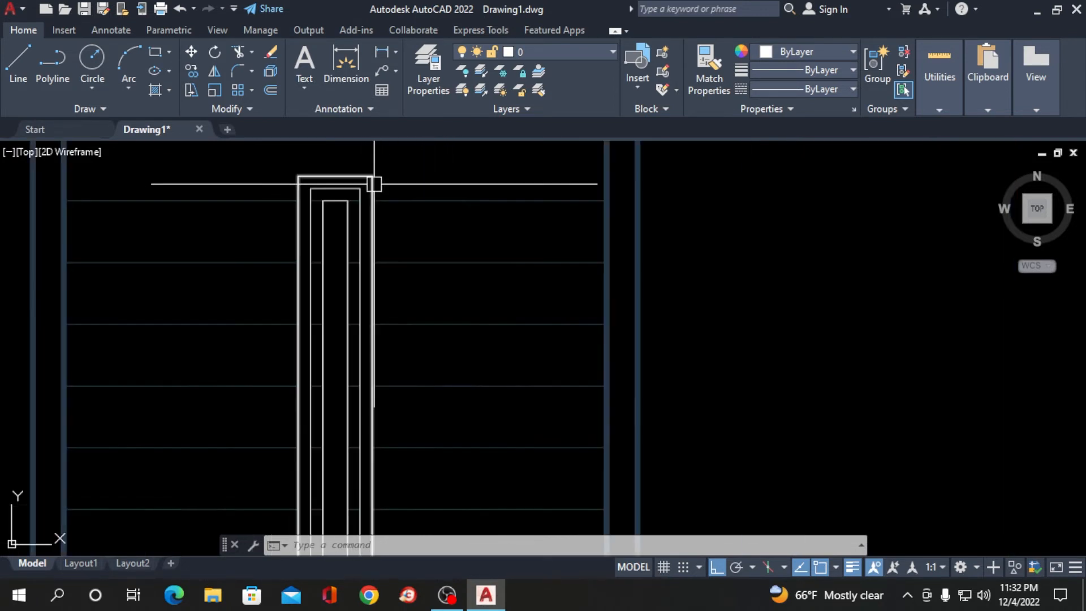
scroll(352, 184, "up", 2)
scroll(307, 197, "down", 2)
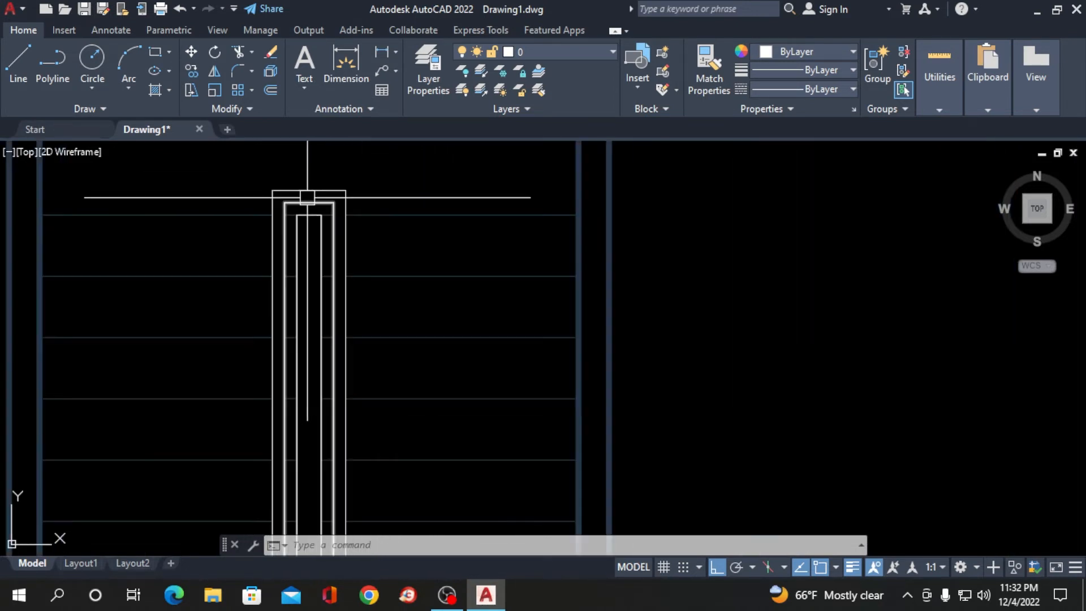
left_click(308, 237)
scroll(305, 249, "down", 2)
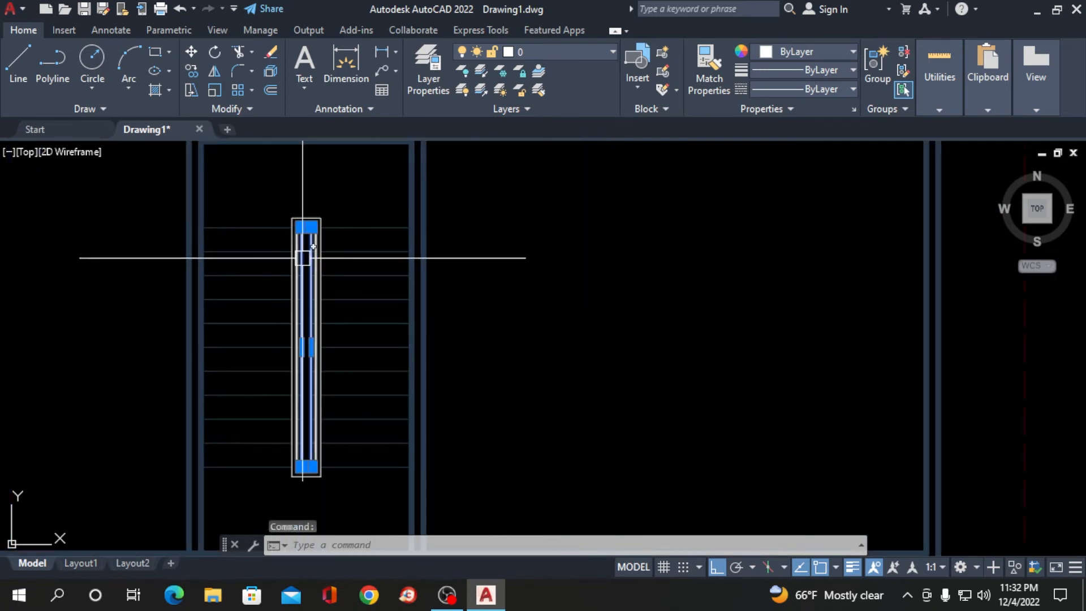
scroll(299, 477, "up", 5)
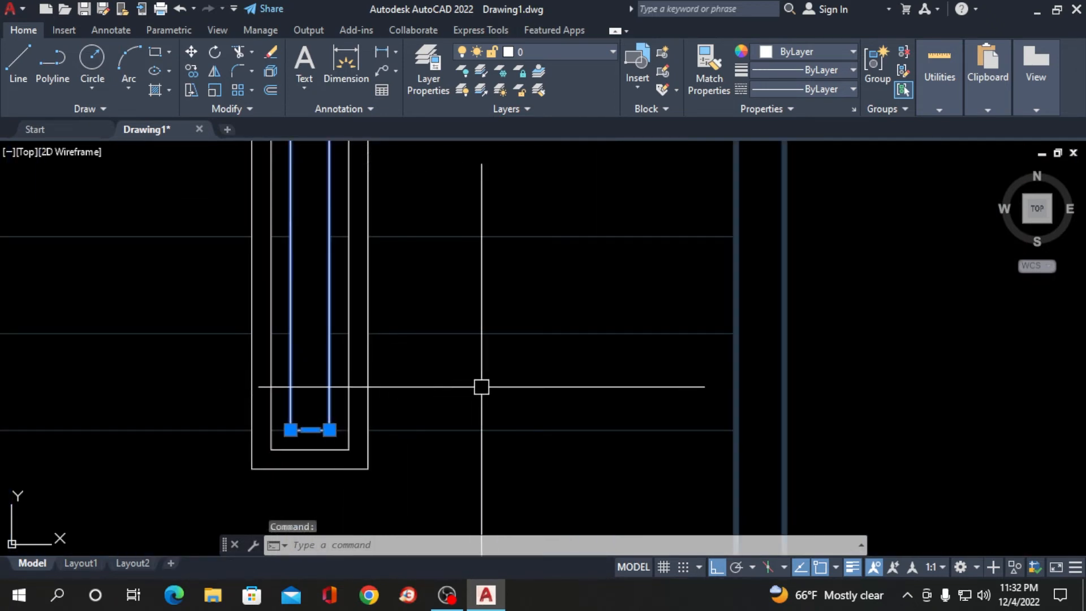
left_click(592, 52)
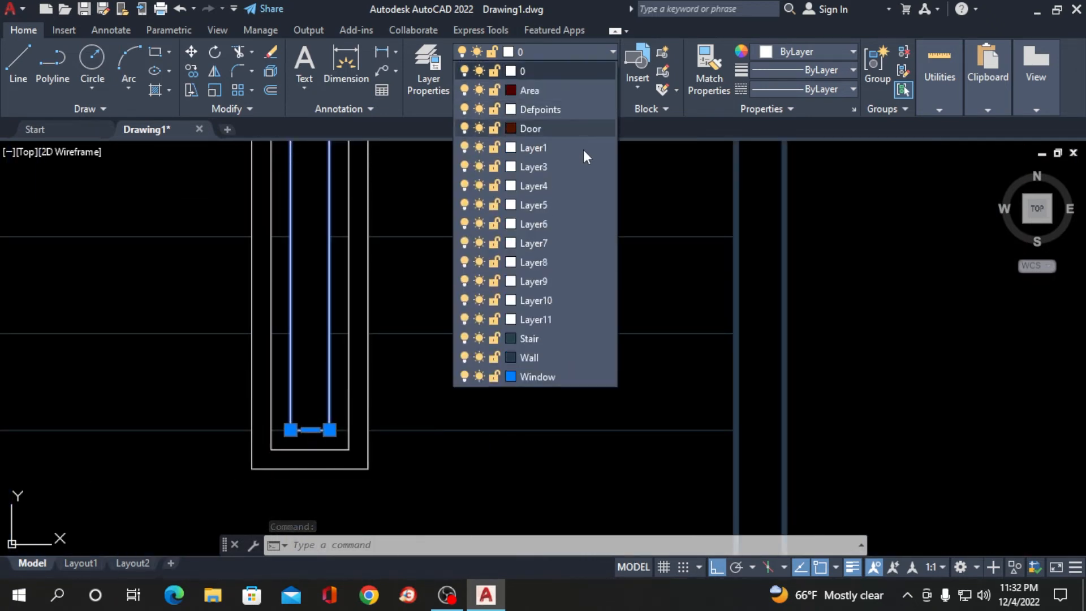
left_click(542, 337)
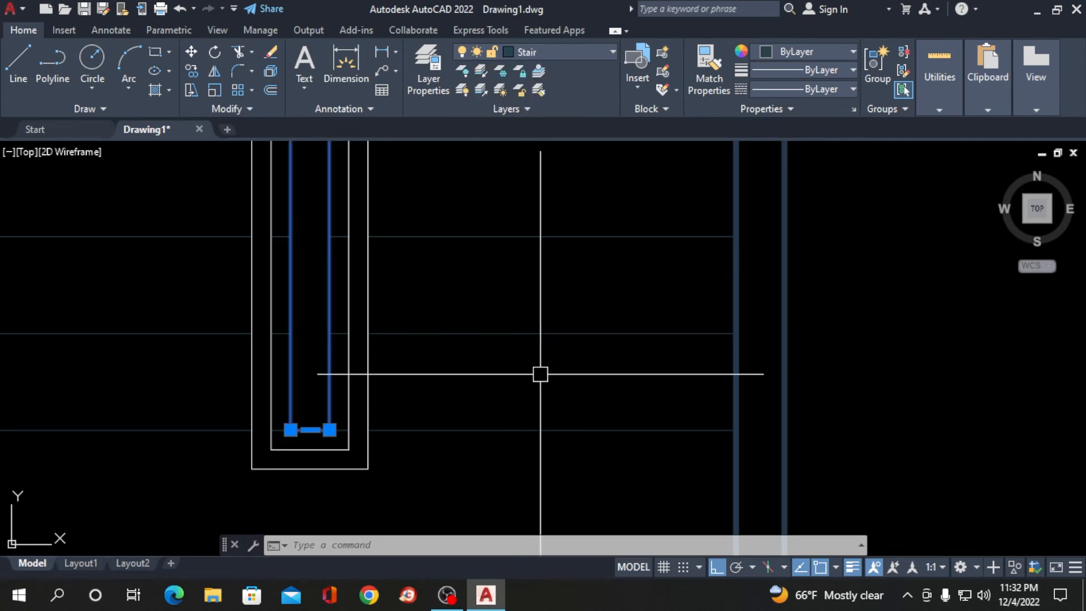
key("Escape")
scroll(520, 344, "down", 3)
scroll(402, 317, "up", 3)
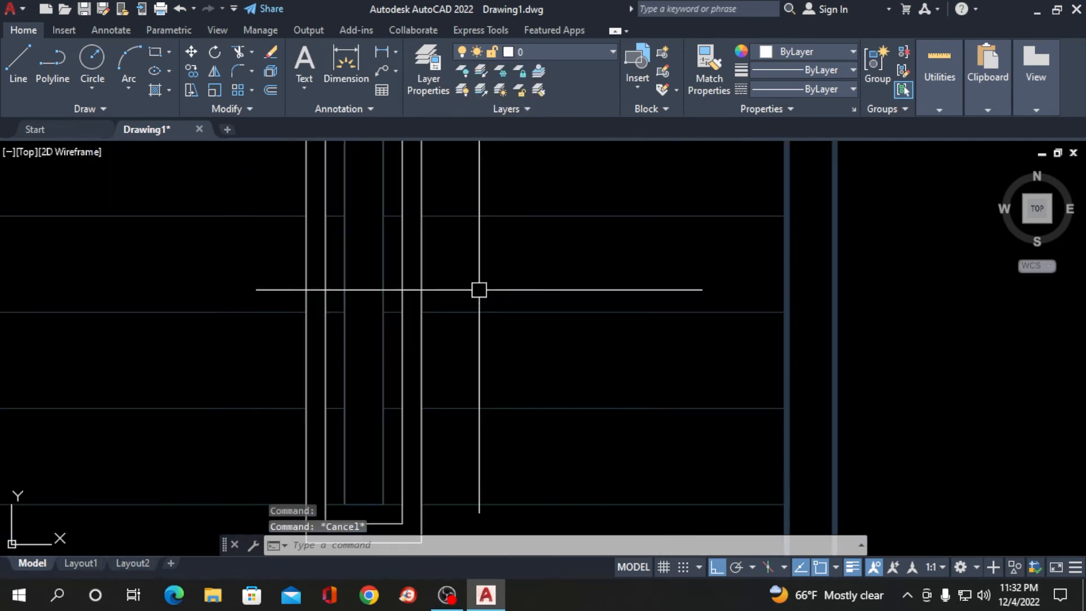
left_click_drag(453, 280, 400, 274)
scroll(432, 269, "down", 4)
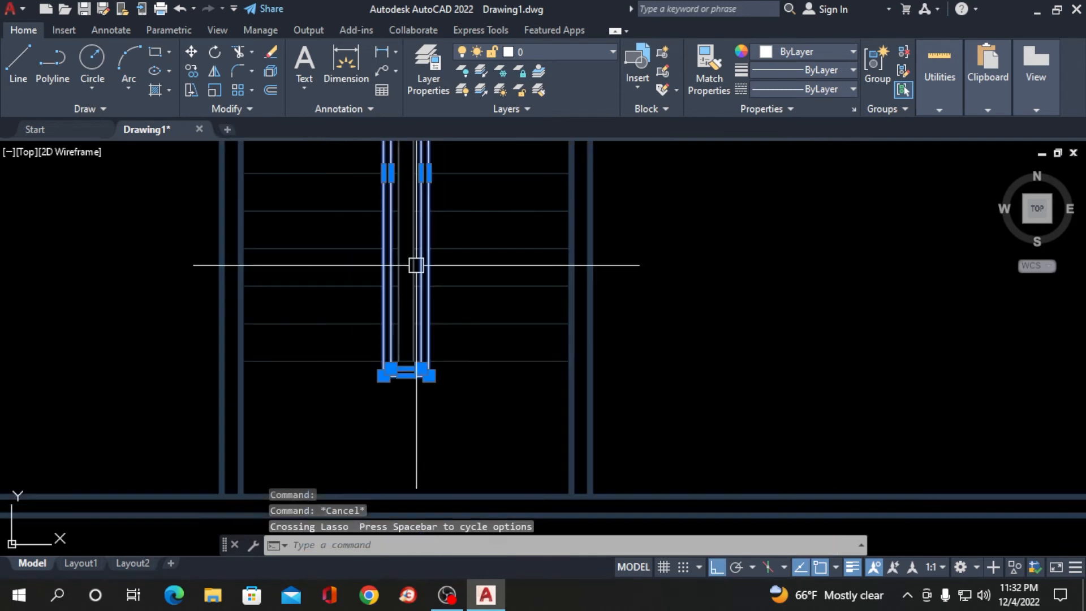
scroll(417, 265, "down", 3)
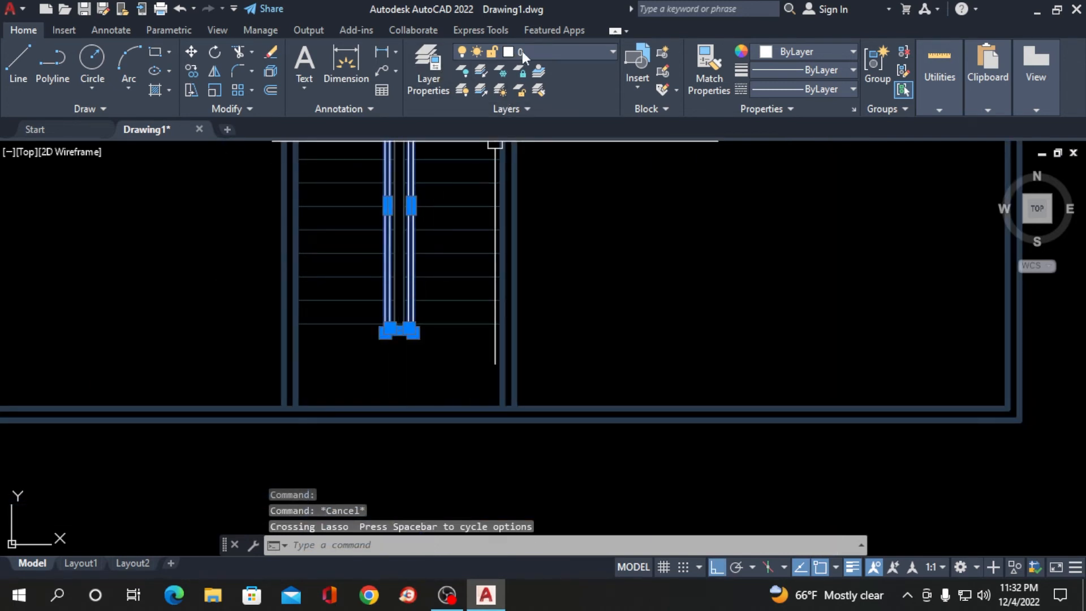
Rename Layer11 as Rail and assign it colour index 28
left_click(438, 66)
scroll(175, 154, "down", 2)
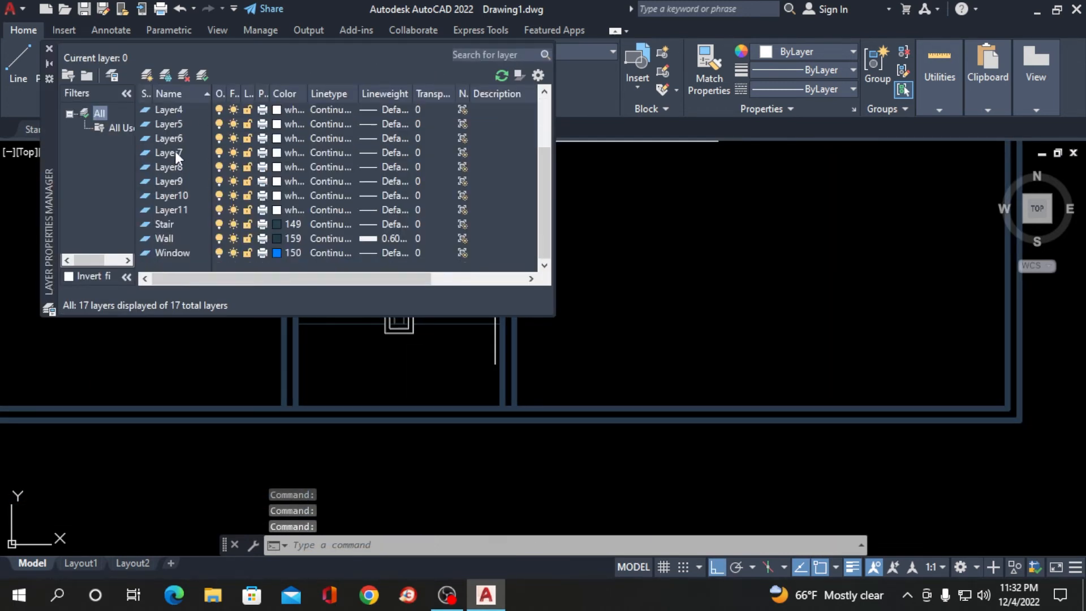
left_click(192, 209)
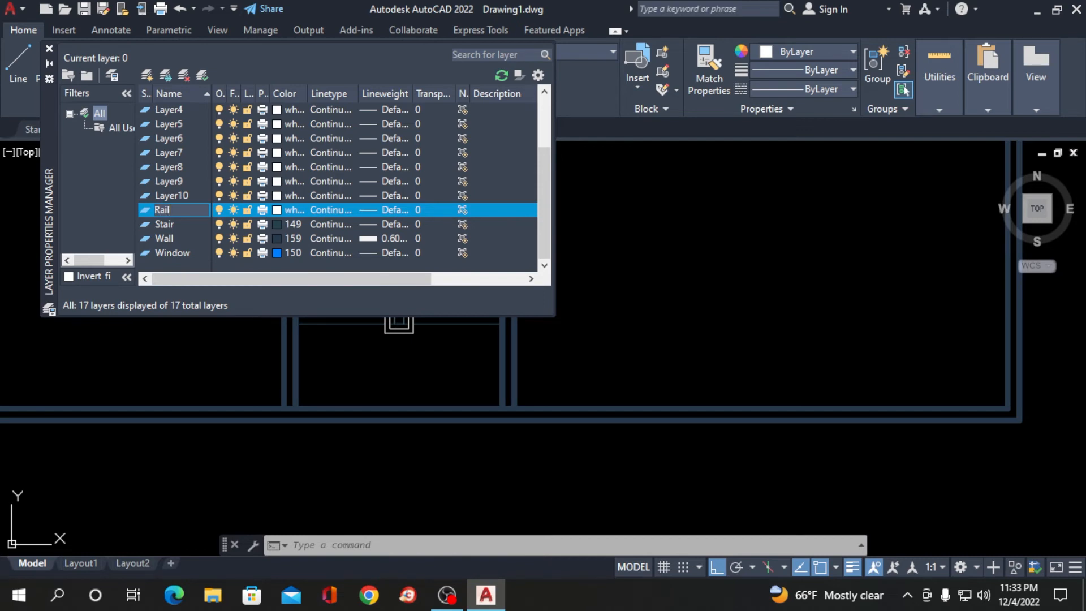
left_click(280, 209)
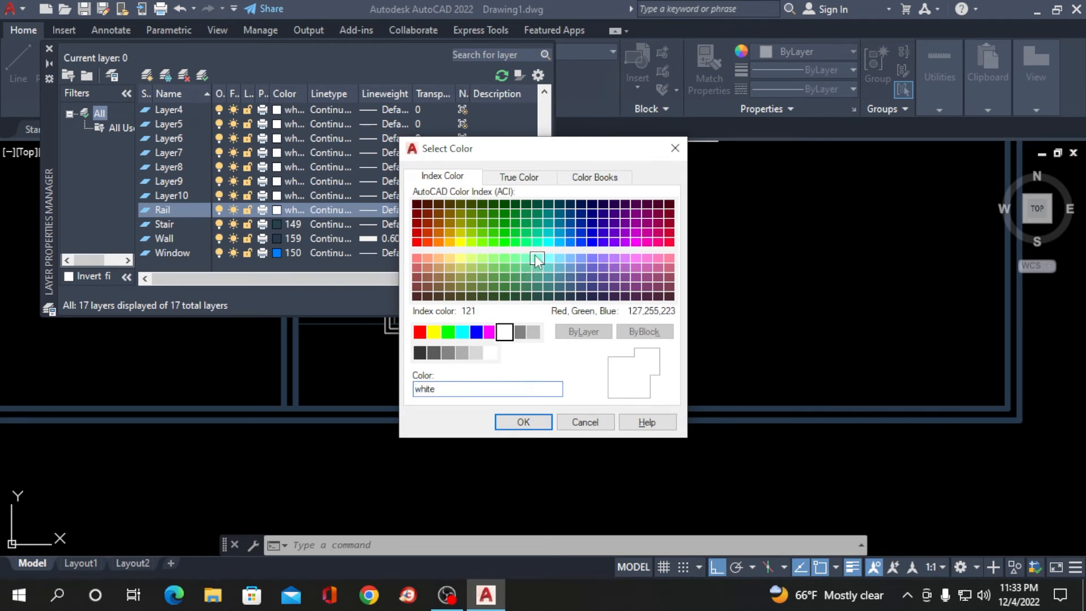
left_click(547, 277)
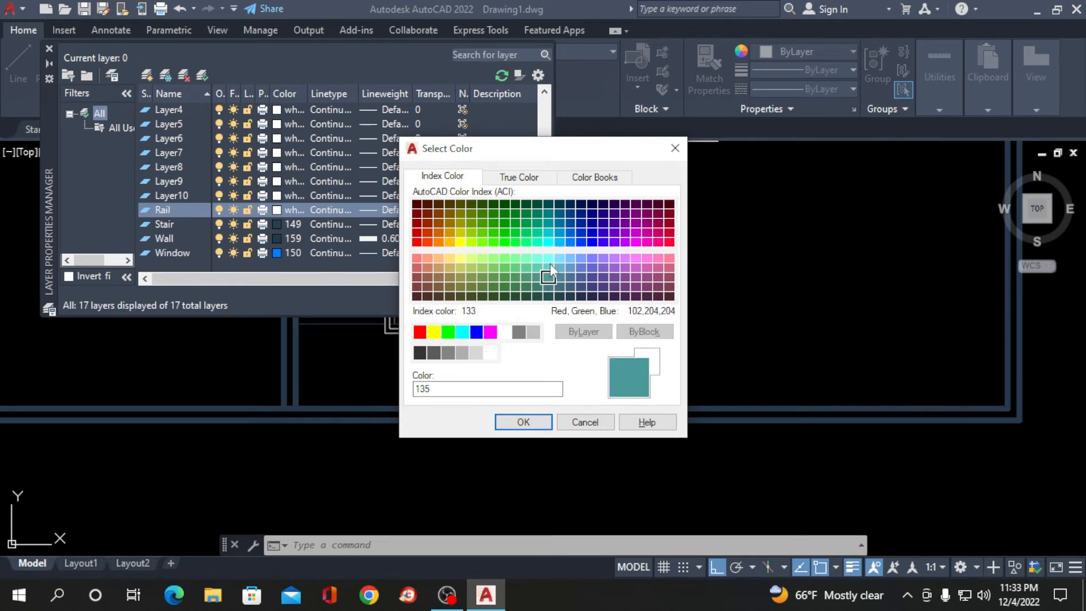
left_click(548, 266)
left_click(440, 215)
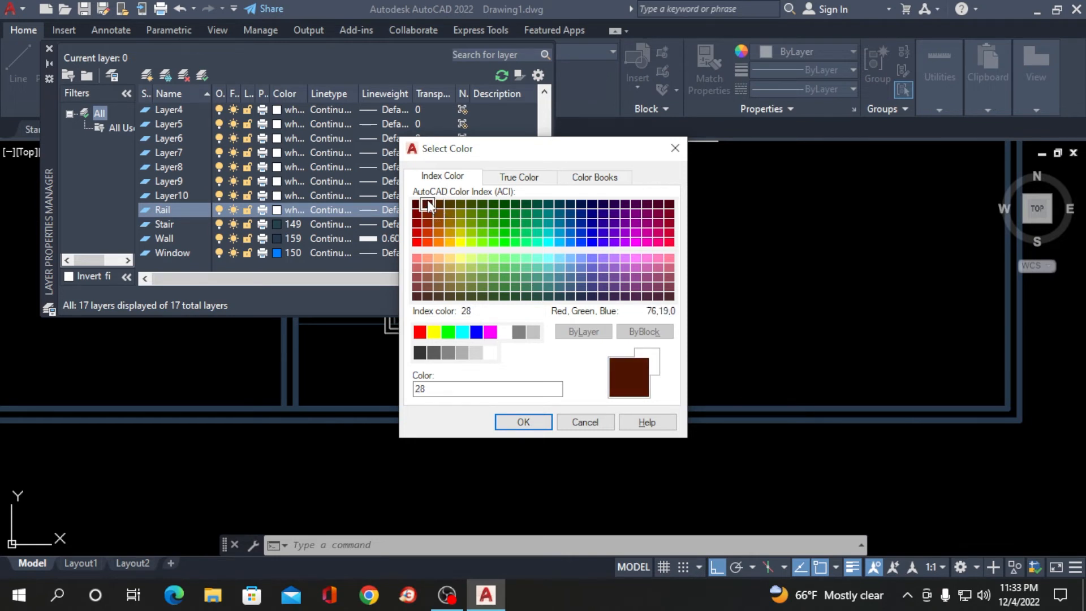
left_click(523, 421)
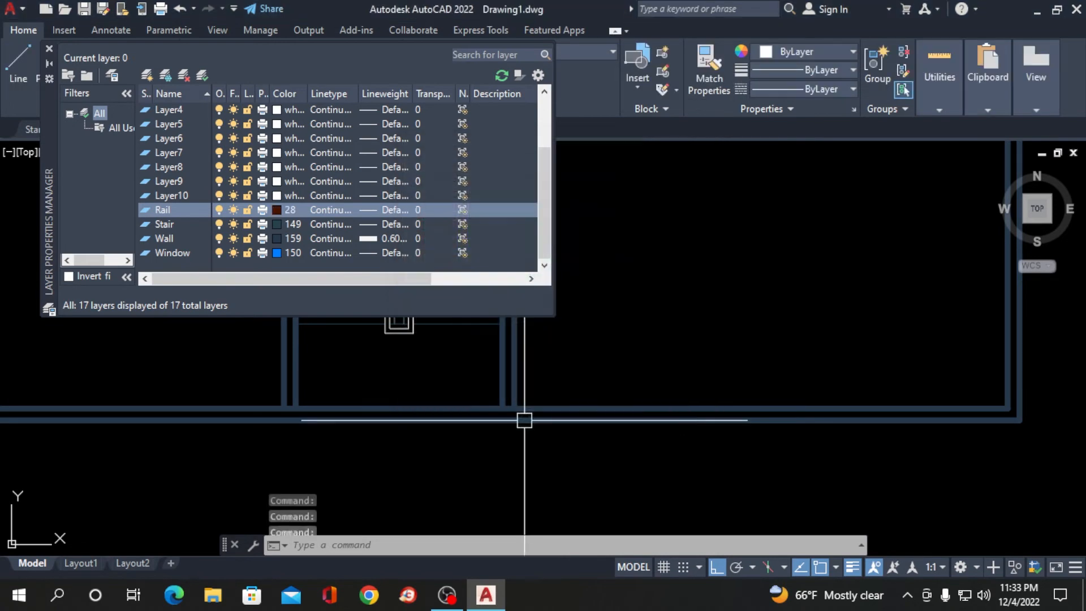
left_click(50, 49)
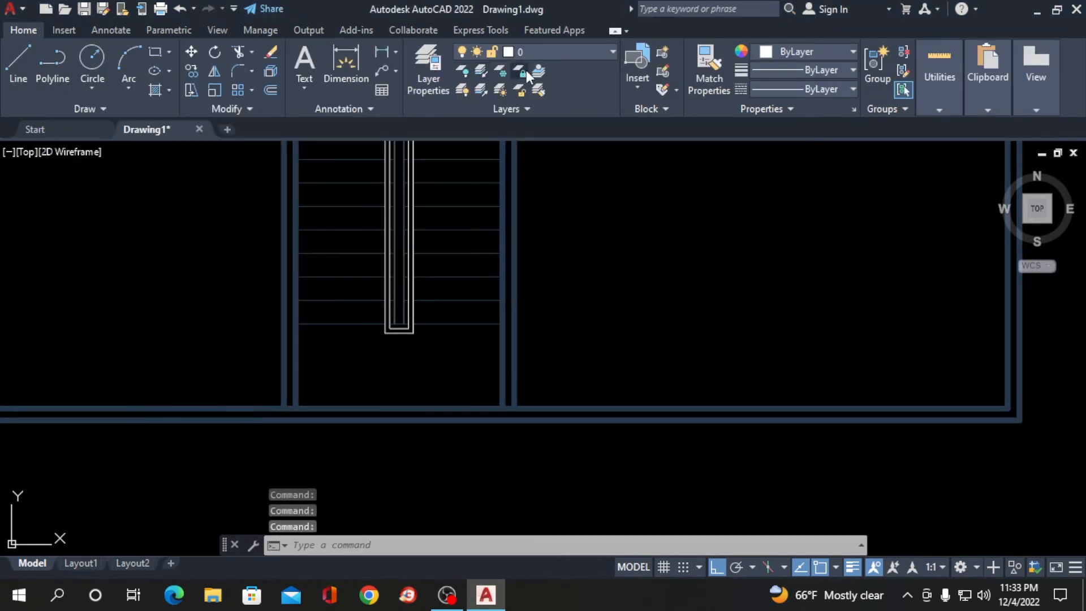
Move the middle and outer partition rectangles of the staircase to the Rail layer
left_click(555, 49)
scroll(401, 326, "up", 3)
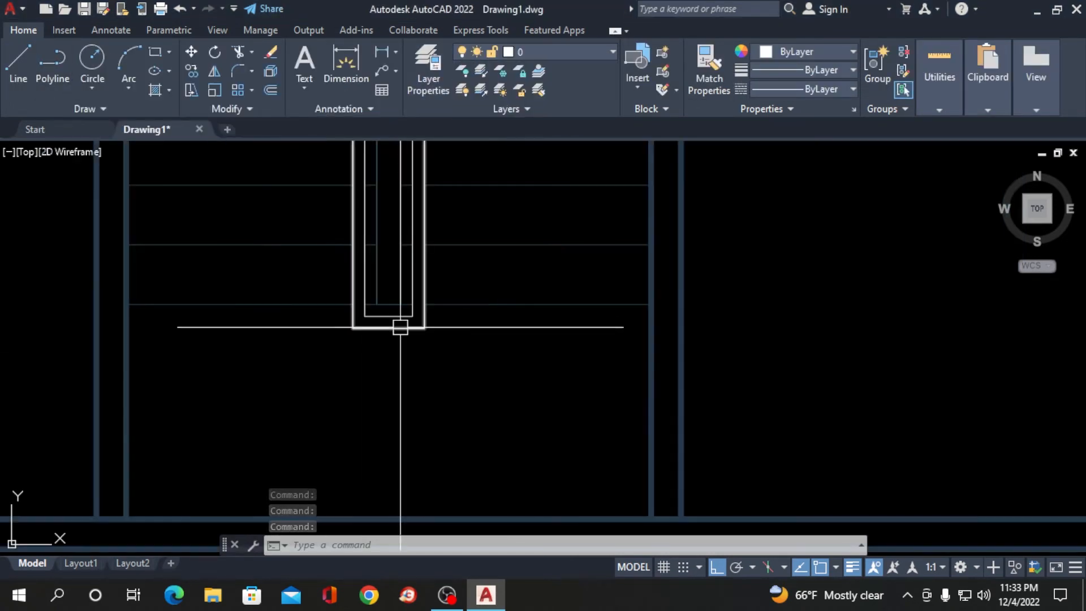
scroll(420, 318, "up", 2)
left_click_drag(502, 339, 373, 305)
scroll(363, 395, "down", 5)
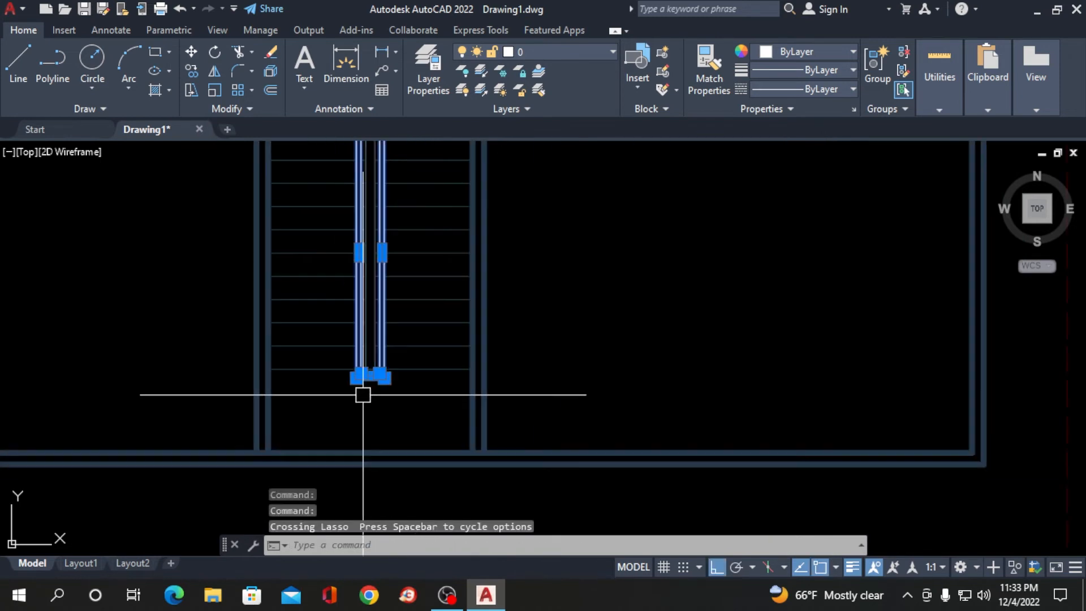
left_click(568, 53)
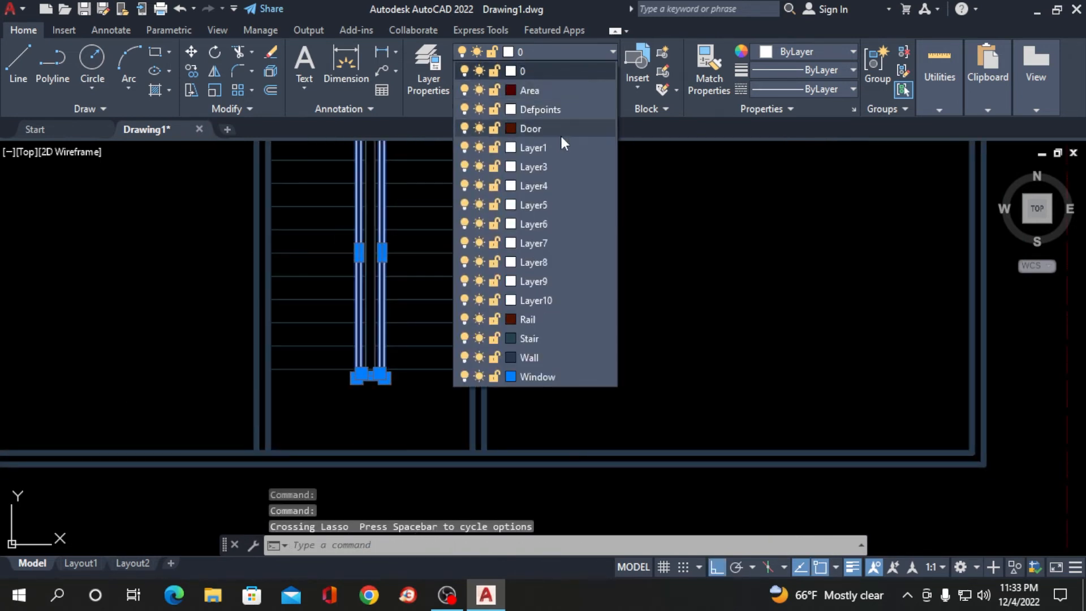
left_click(559, 319)
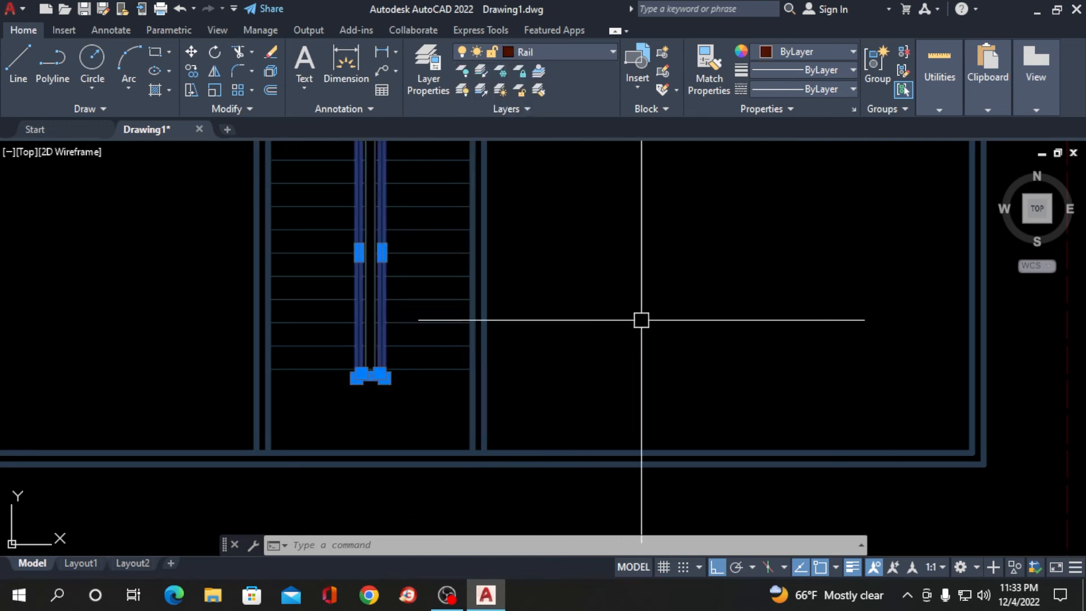
key("Escape")
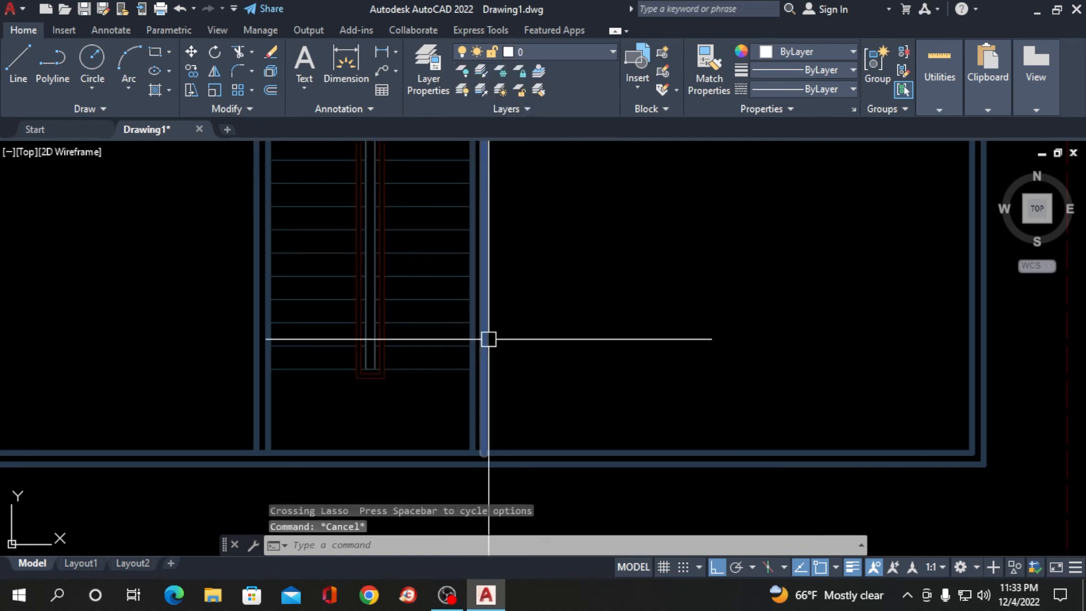
Examine the staircase, its railing and the stair room's upper wall within the overall floor plan
scroll(405, 333, "down", 2)
scroll(431, 244, "up", 2)
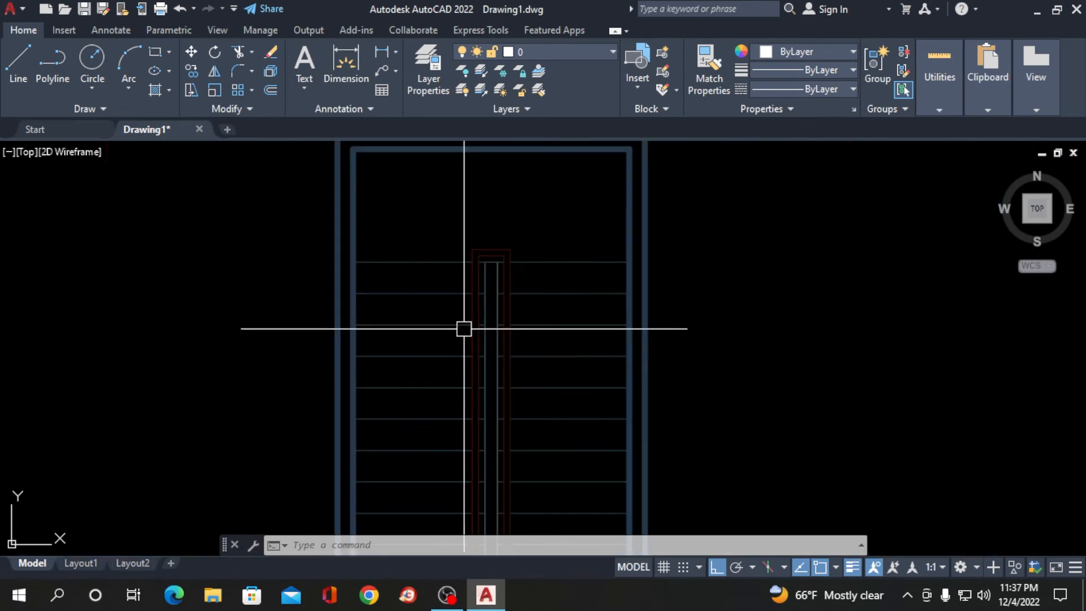
scroll(270, 242, "down", 2)
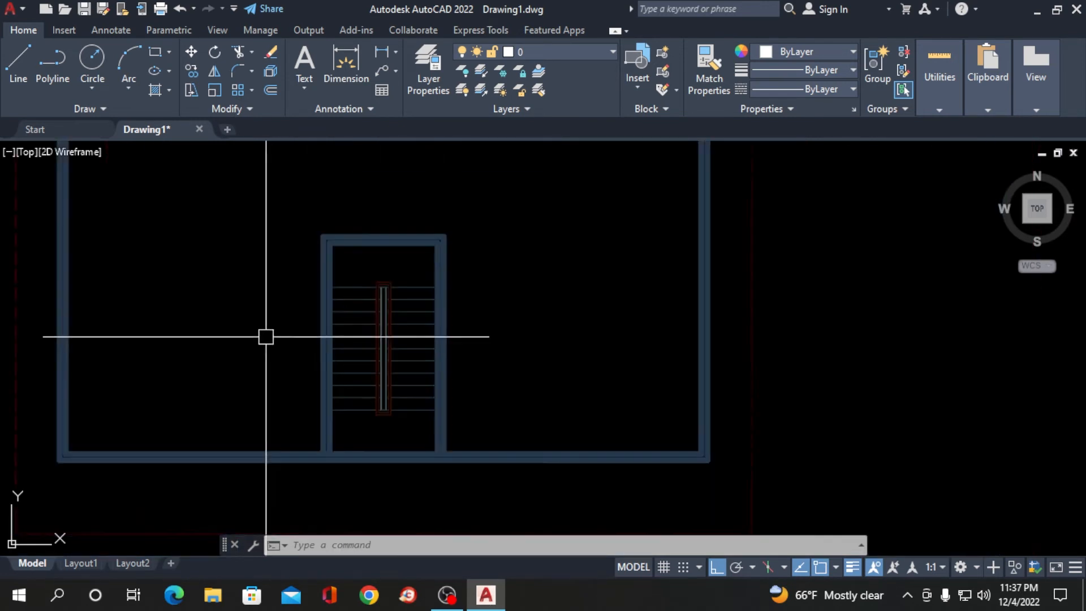
scroll(354, 338, "up", 2)
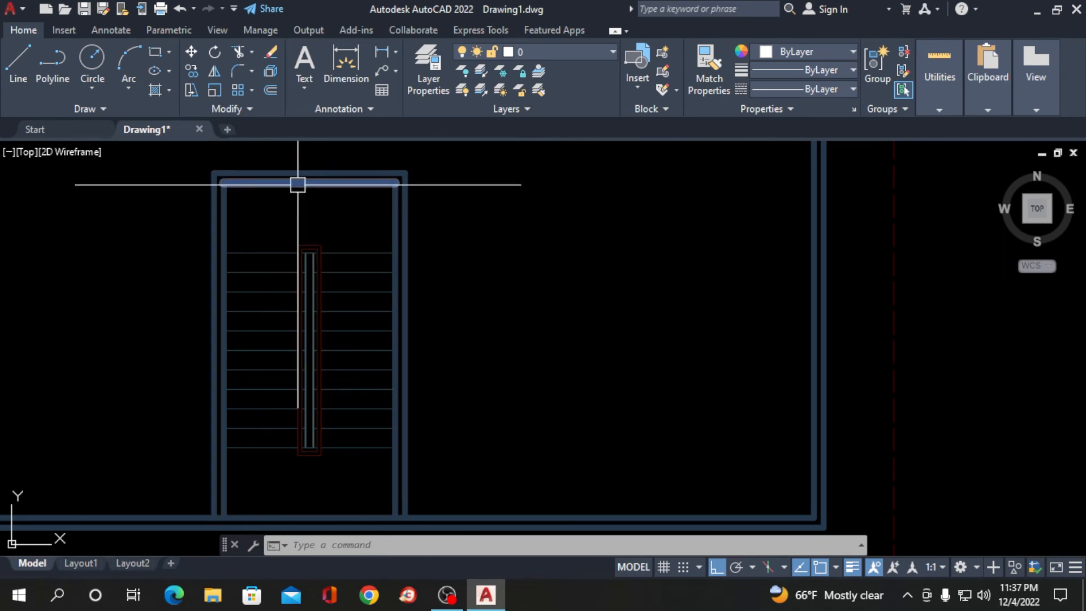
scroll(322, 333, "down", 2)
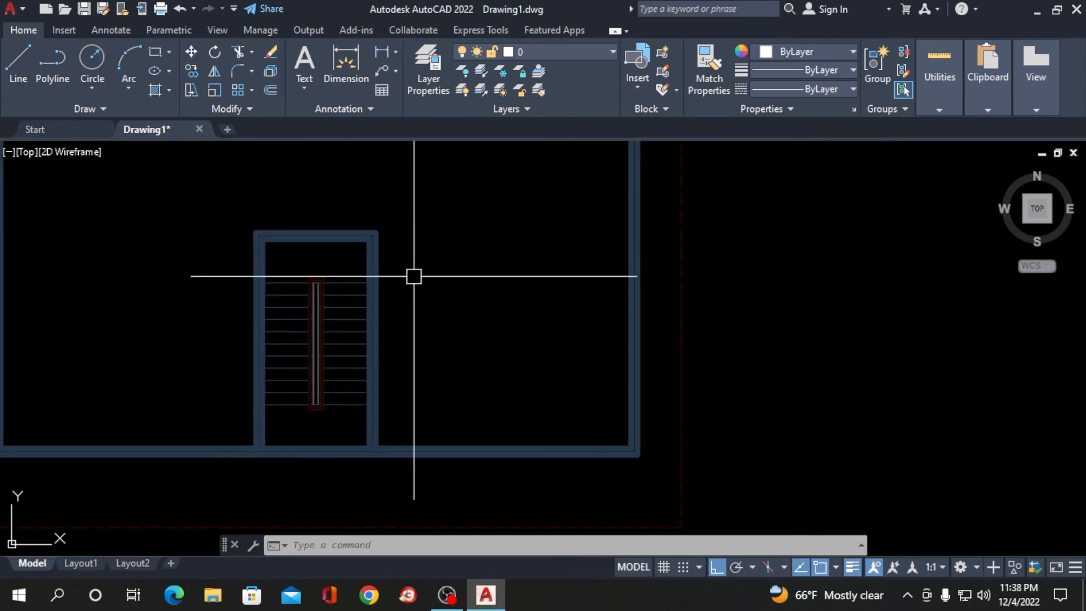
scroll(352, 232, "up", 4)
scroll(242, 241, "up", 2)
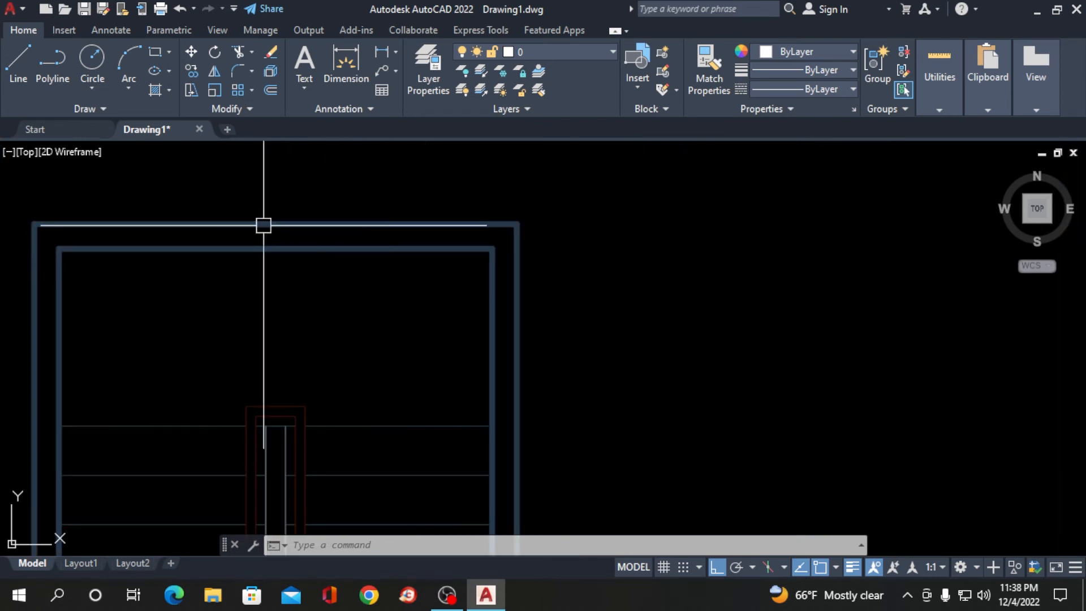
scroll(467, 193, "down", 4)
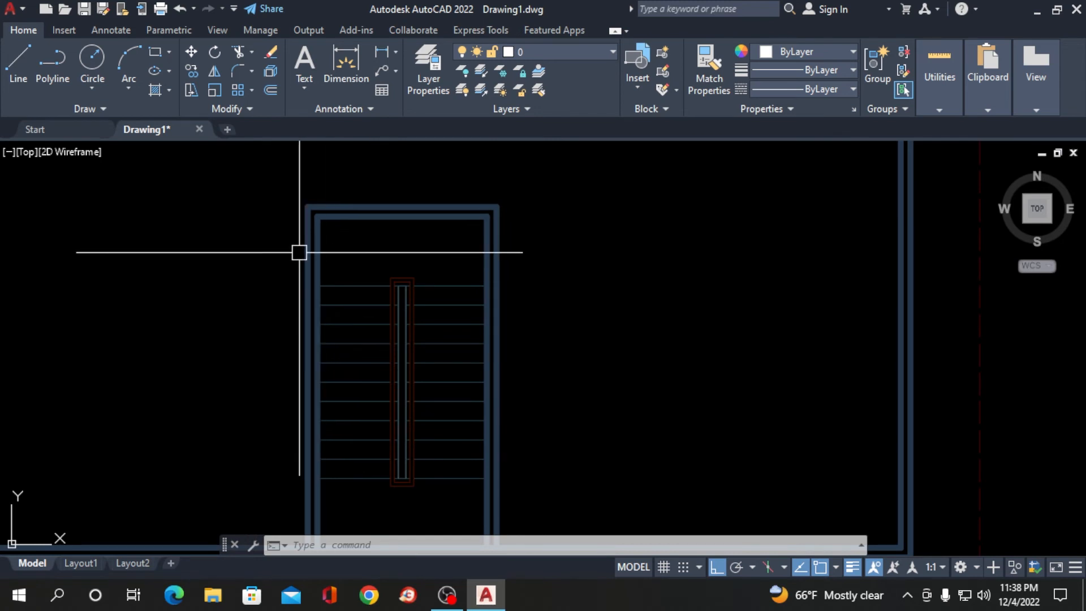
scroll(339, 254, "down", 2)
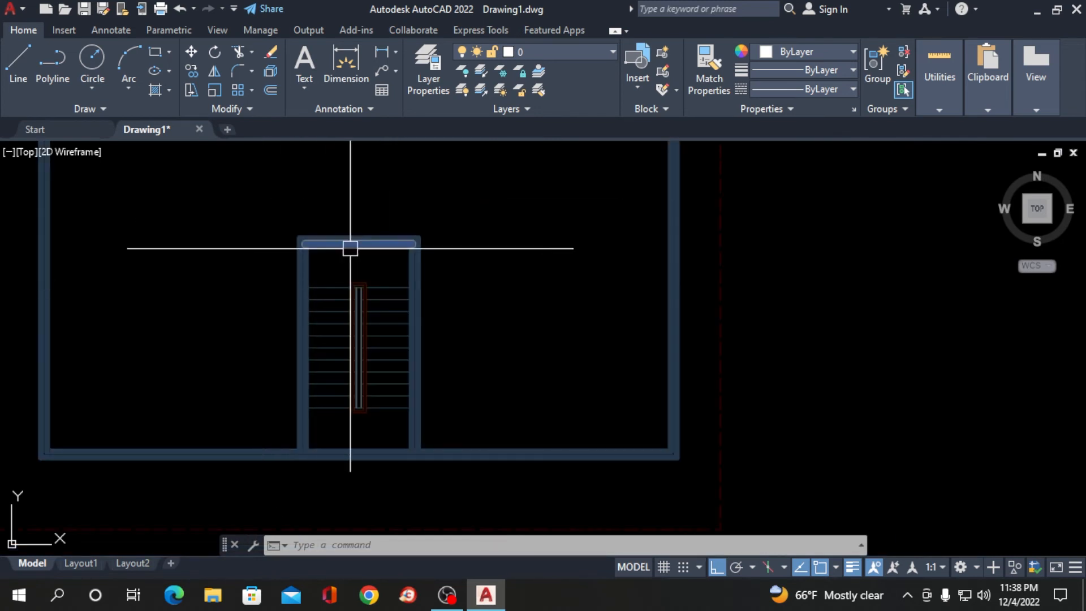
scroll(352, 245, "up", 3)
scroll(356, 273, "up", 2)
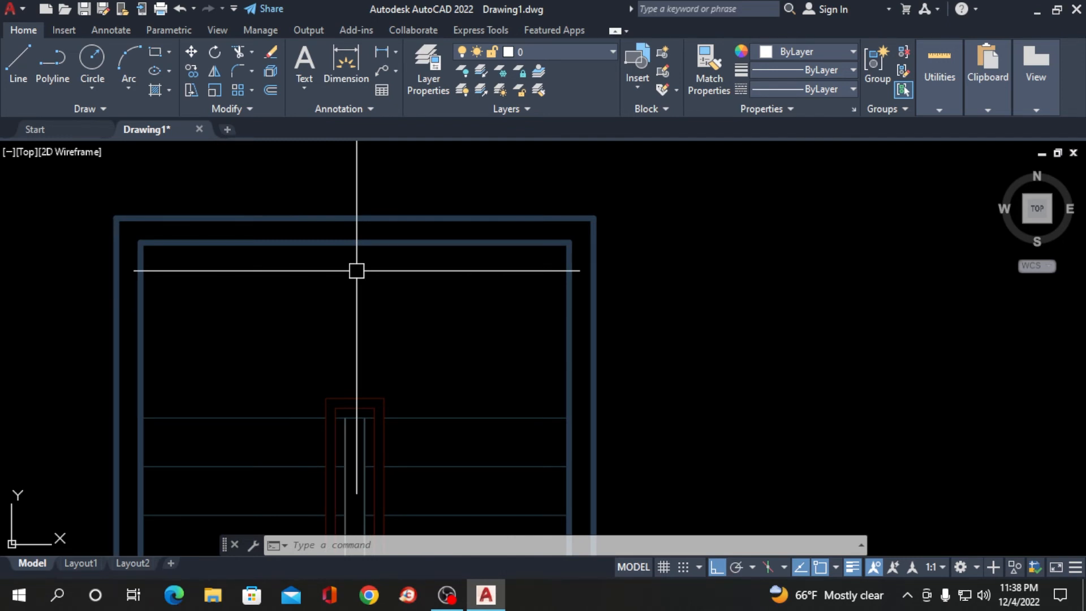
scroll(308, 296, "down", 4)
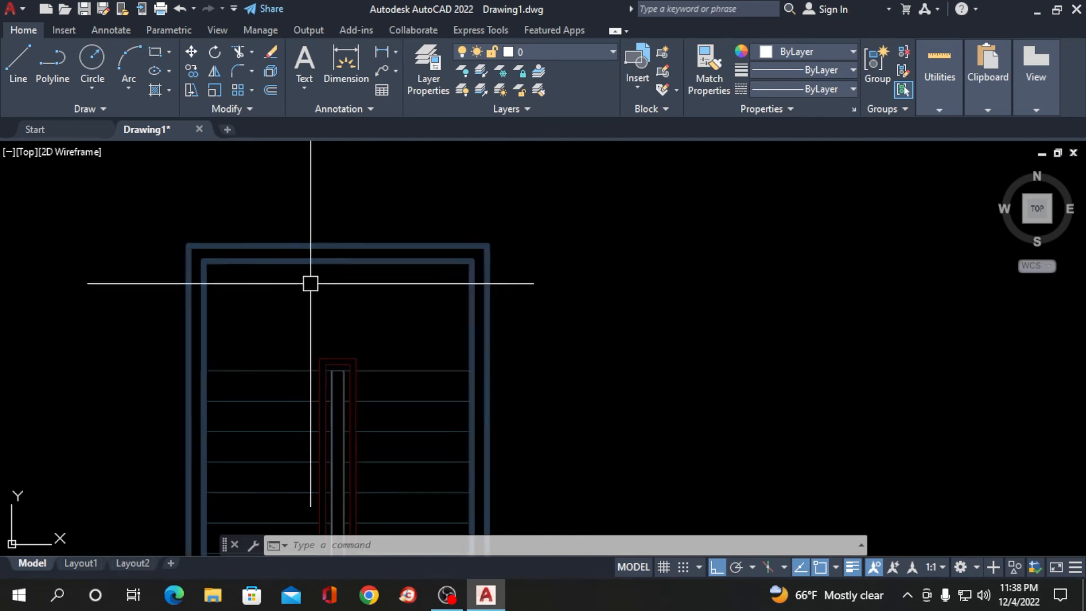
scroll(293, 470, "down", 1)
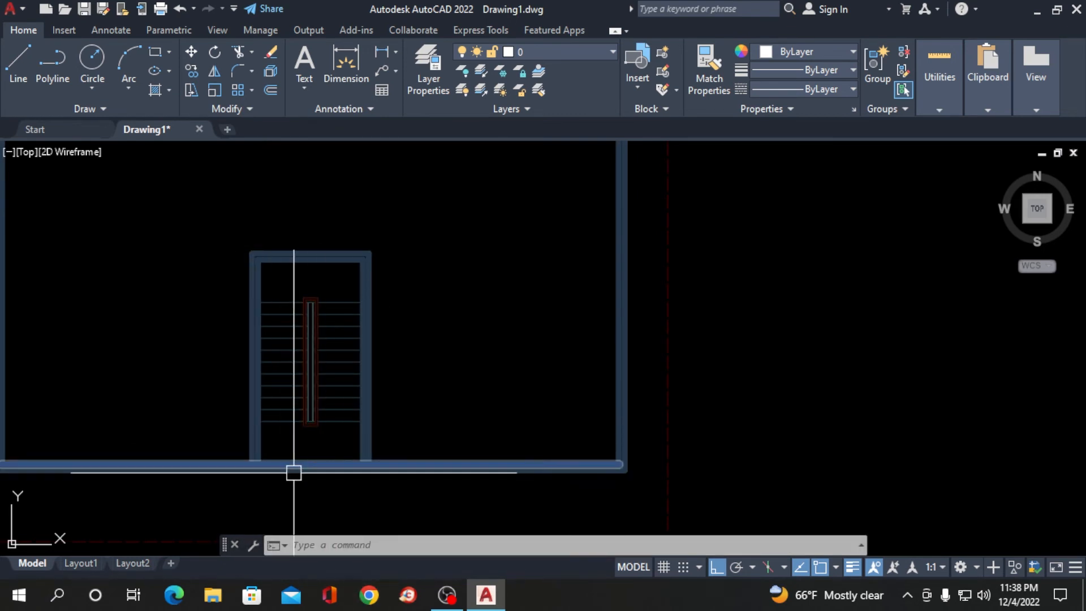
scroll(273, 509, "down", 1)
scroll(303, 358, "up", 8)
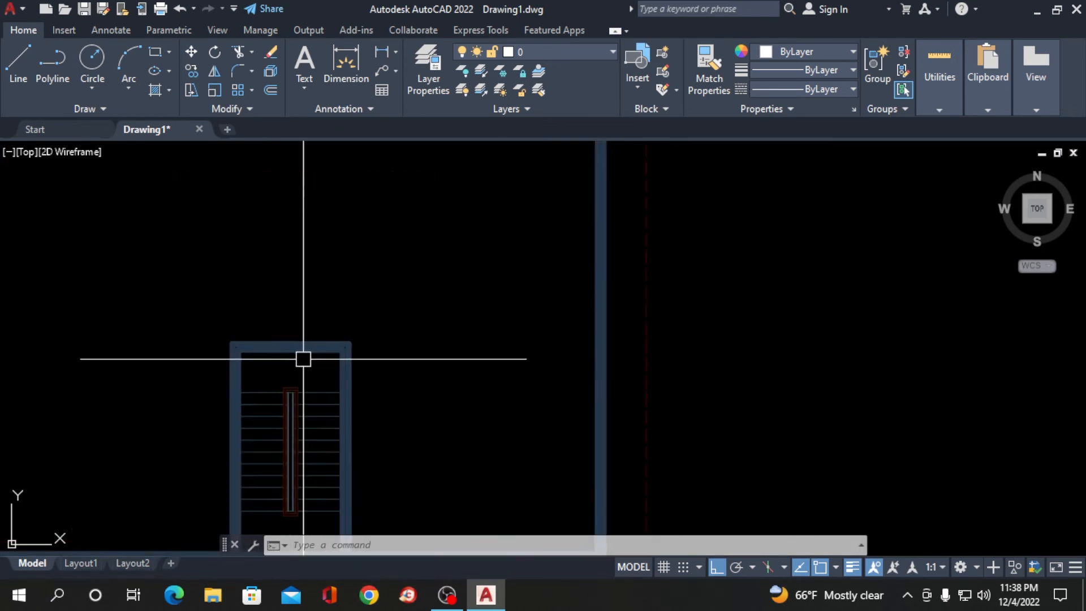
Draw a short vertical line across the stair room's upper wall, from outer to inner face, in its left half
scroll(430, 311, "down", 2)
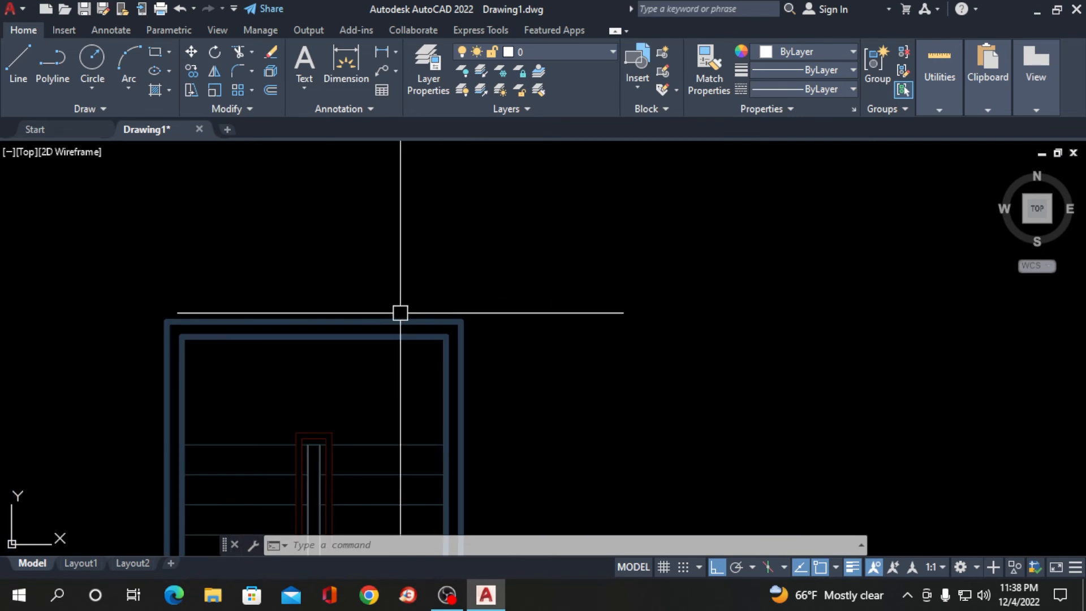
scroll(294, 348, "up", 2)
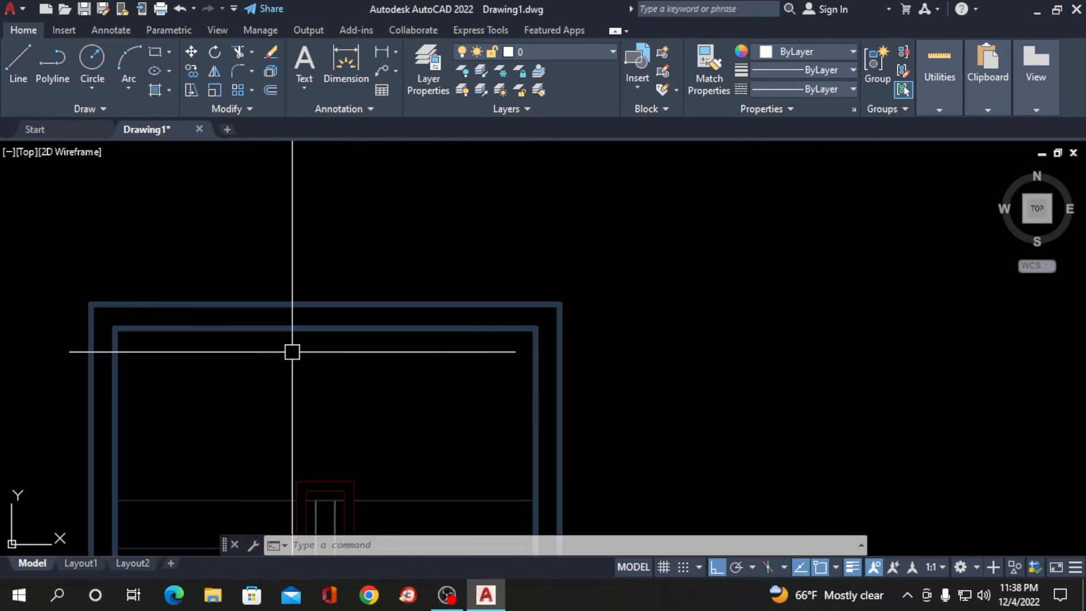
type("l")
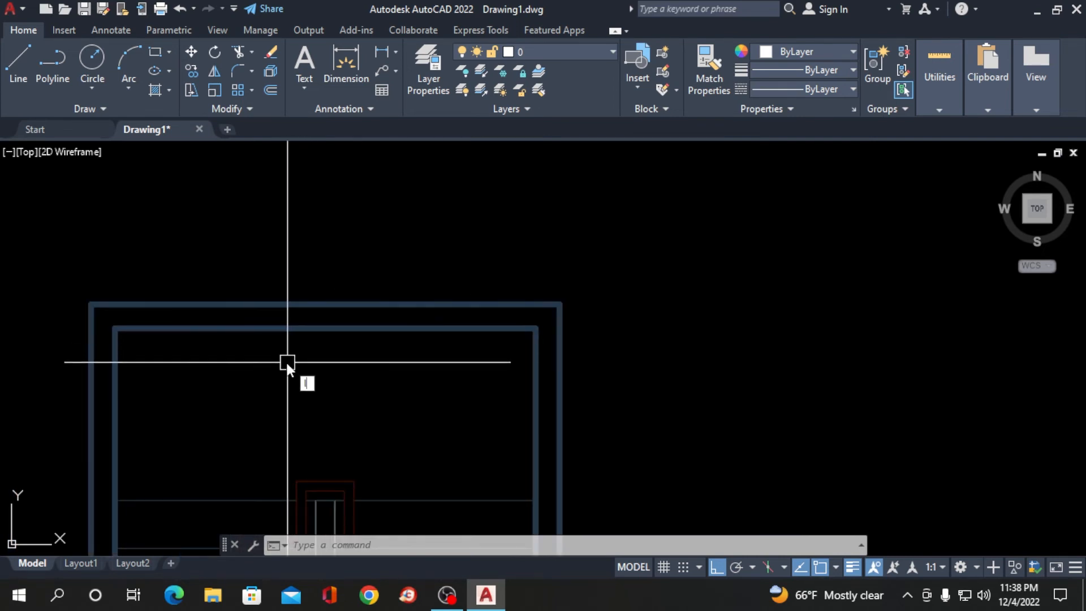
key("Return")
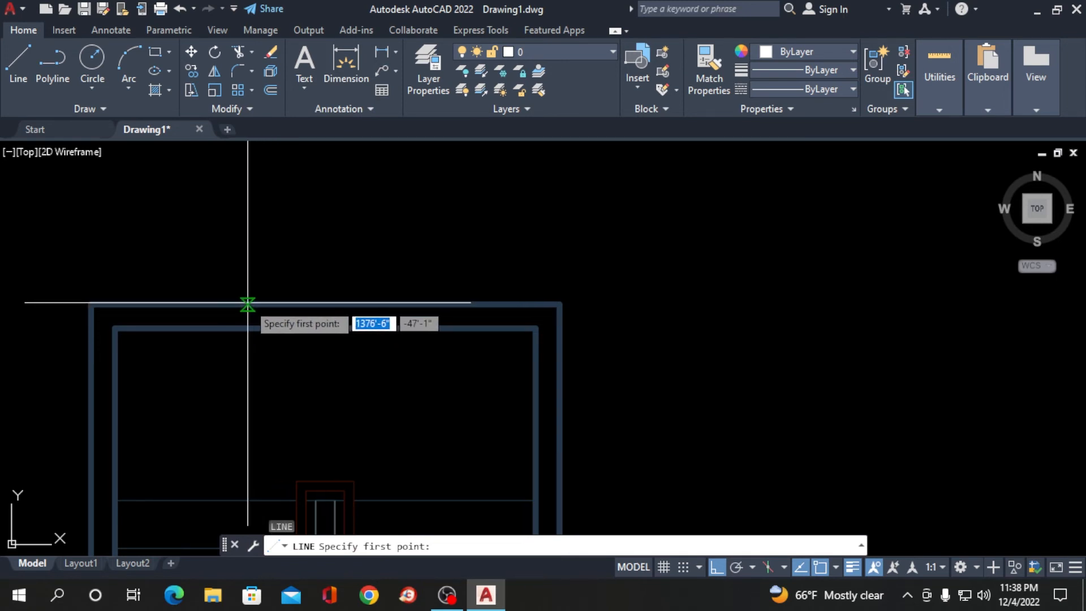
left_click(225, 304)
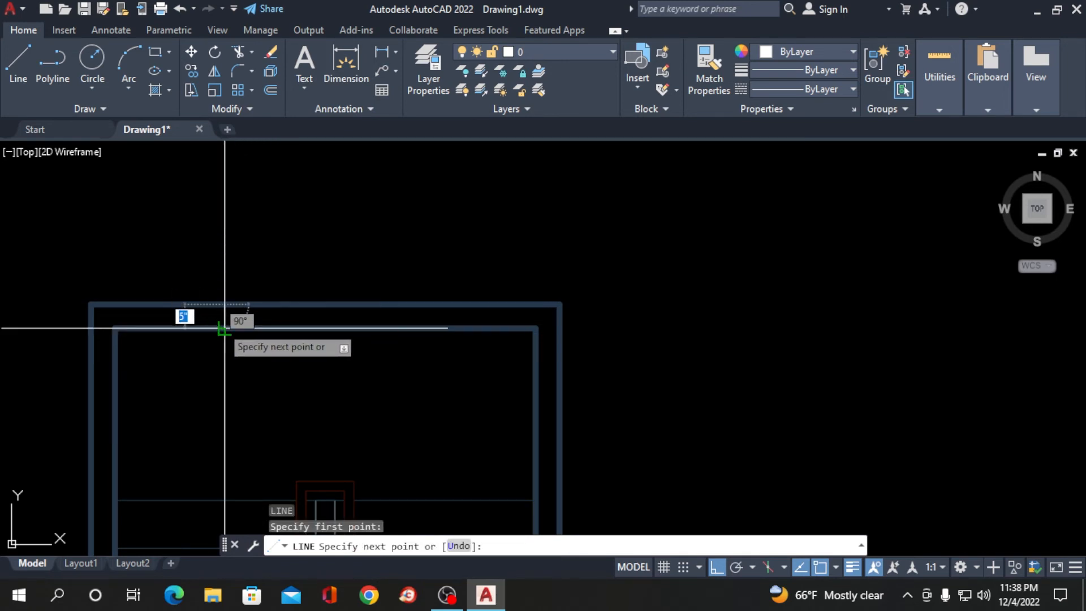
left_click(224, 327)
key("Return")
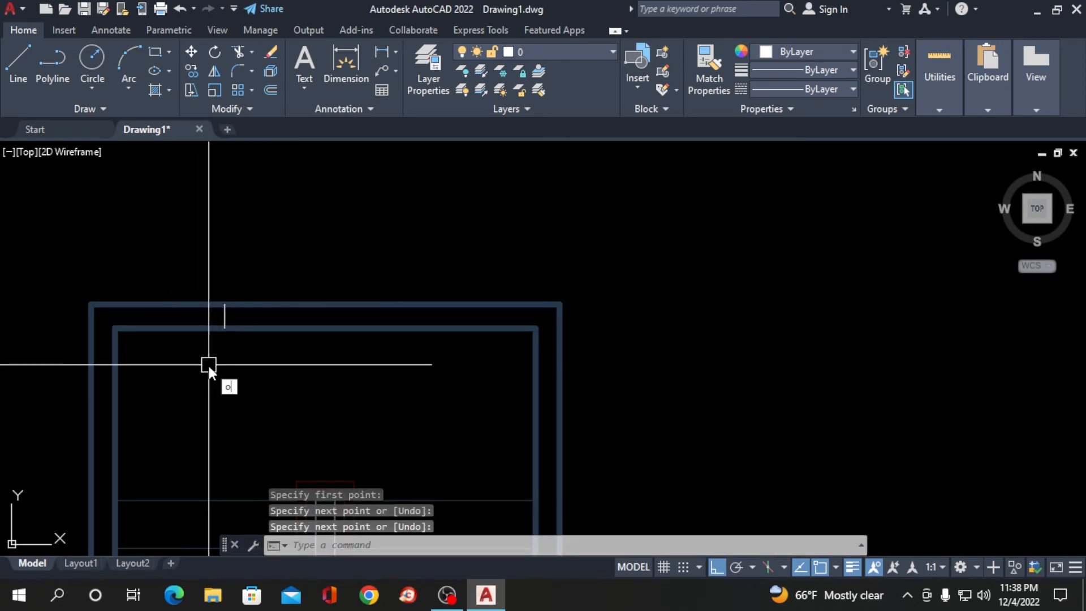
Offset the short line across the upper wall by 3'6" to the right to mark the opening's other side
type("o")
key("Return")
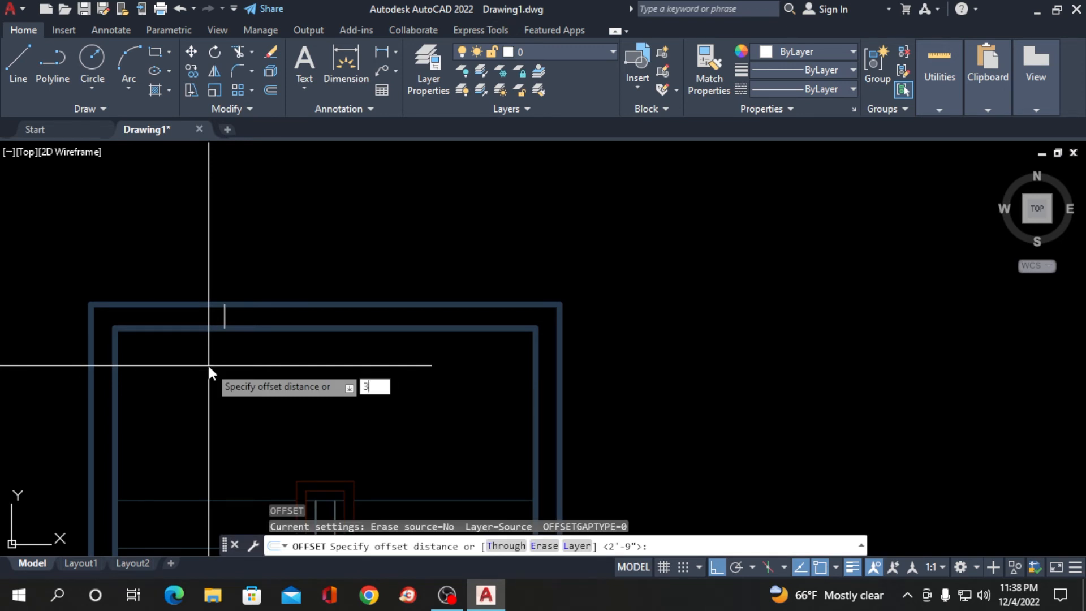
type("3'6\"")
key("Return")
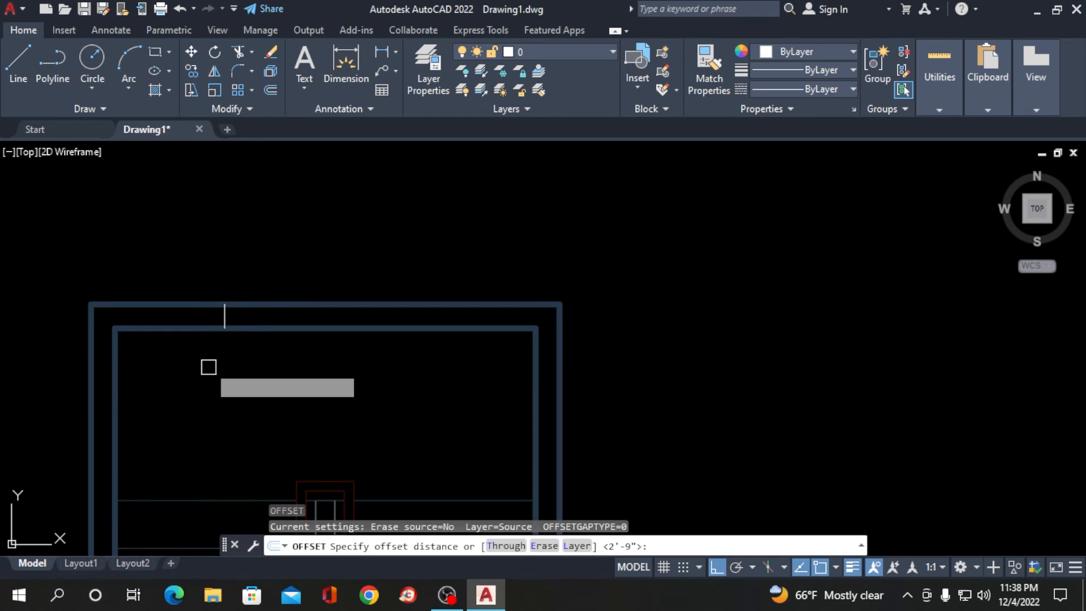
left_click(224, 321)
left_click(303, 313)
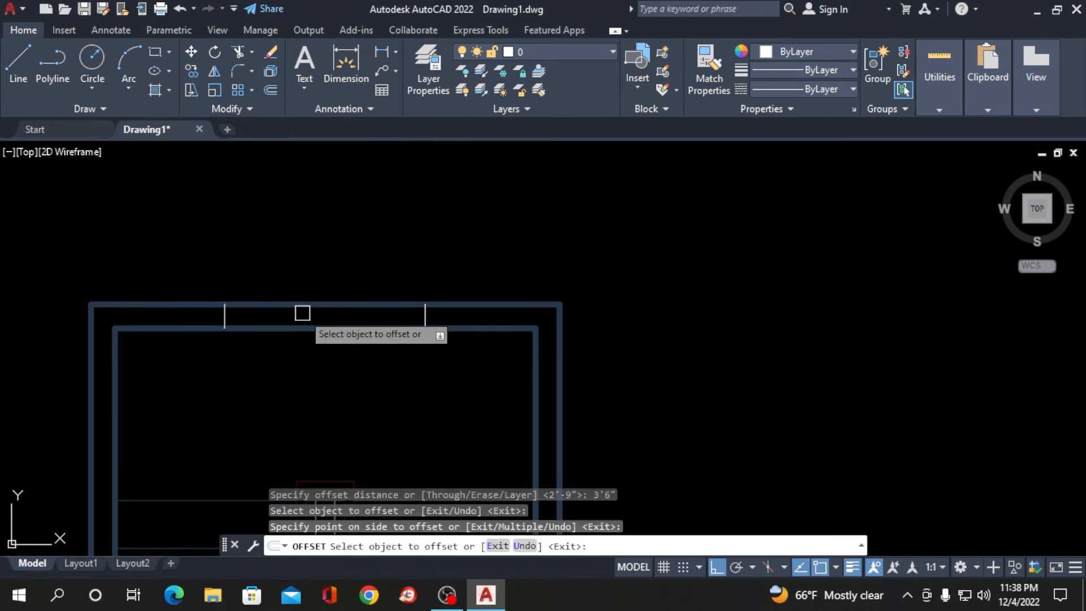
key("Return")
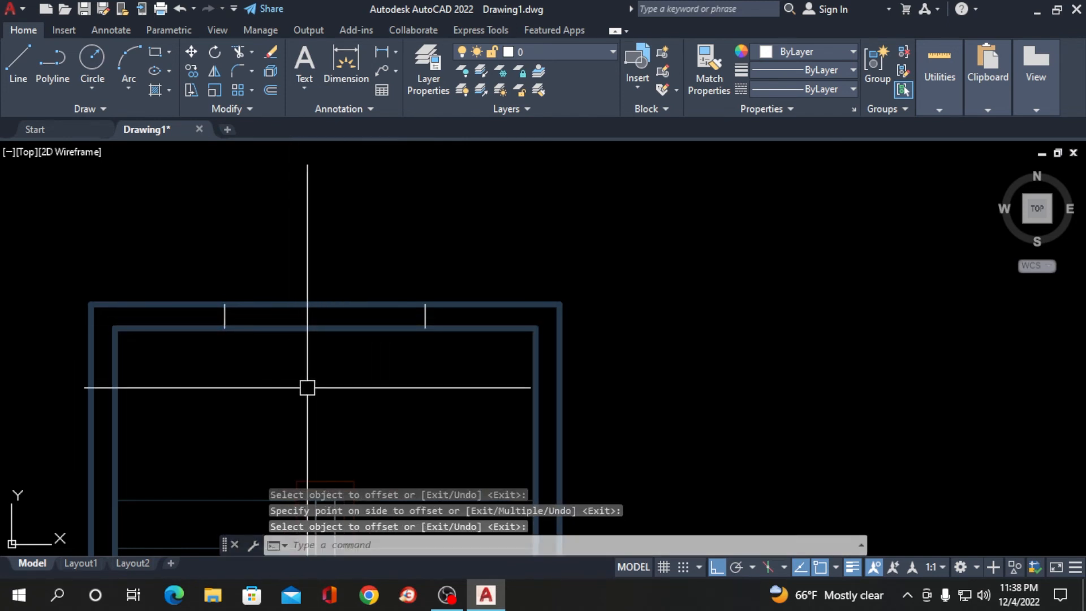
Trim the inner and outer wall lines between the two short vertical lines in the stair room's upper wall
type("tr")
key("Return")
left_click(324, 367)
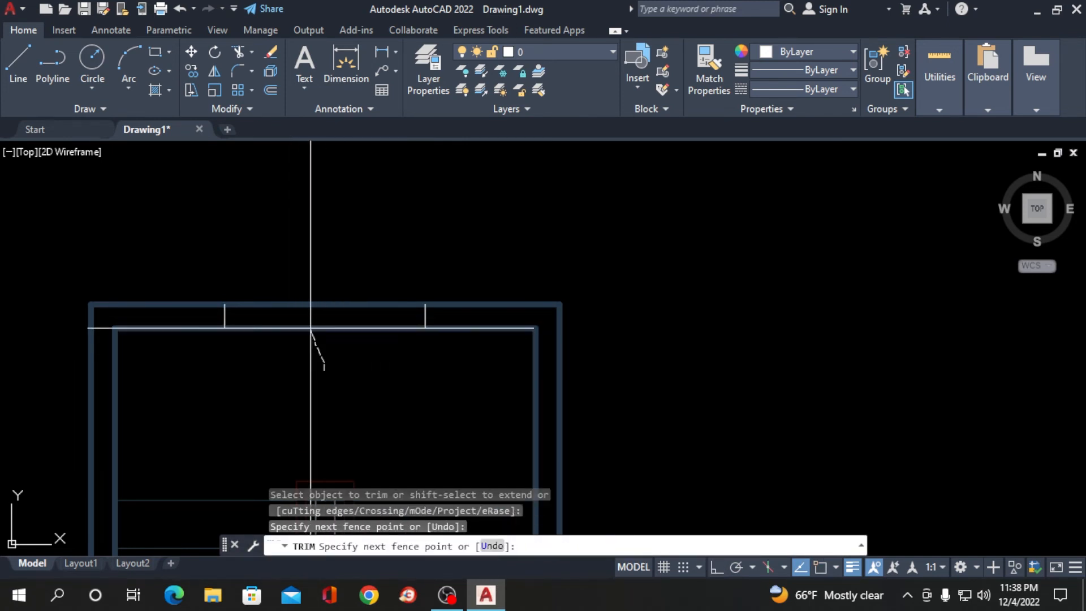
left_click(309, 274)
key("Return")
key("Return")
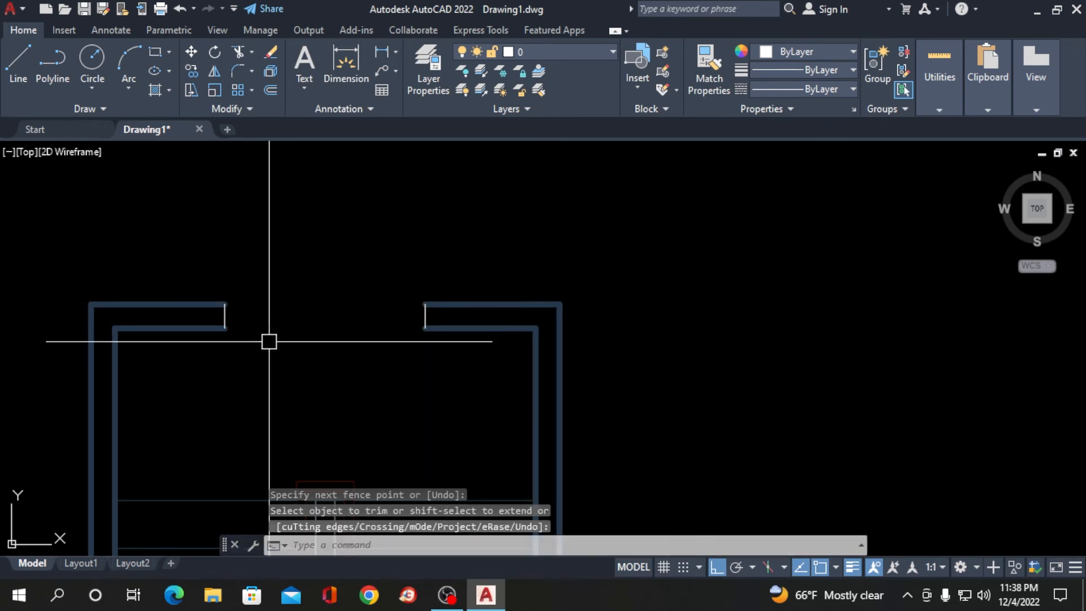
Draw a stepped jamb polyline from the opening's upper-left corner: 1.5" right, 1" down, 0.5" right, 4" down, and back to the wall end
scroll(243, 331, "up", 2)
scroll(396, 283, "down", 3)
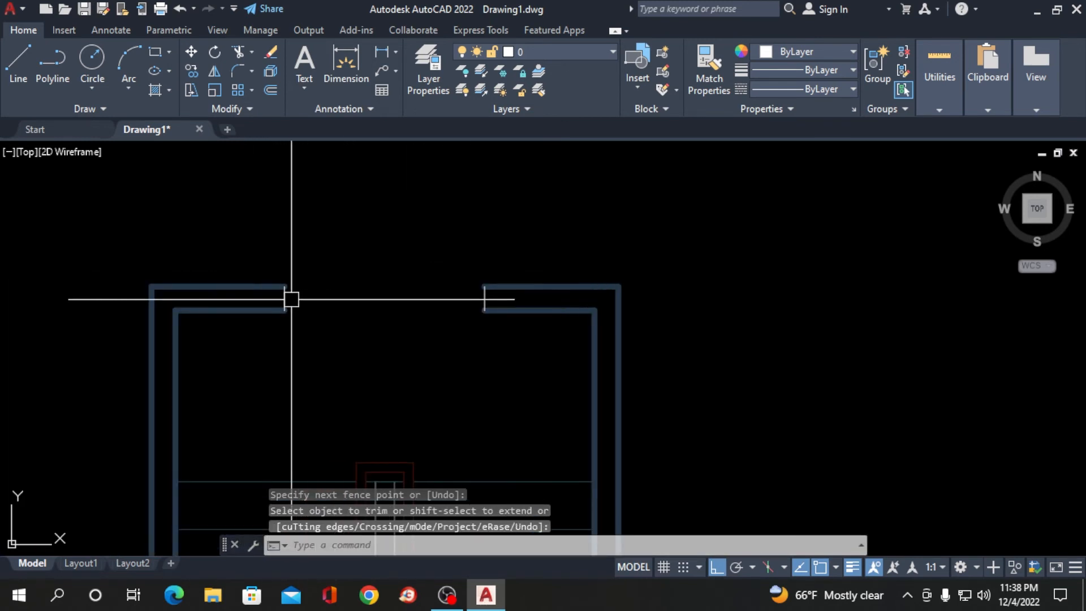
scroll(276, 299, "up", 3)
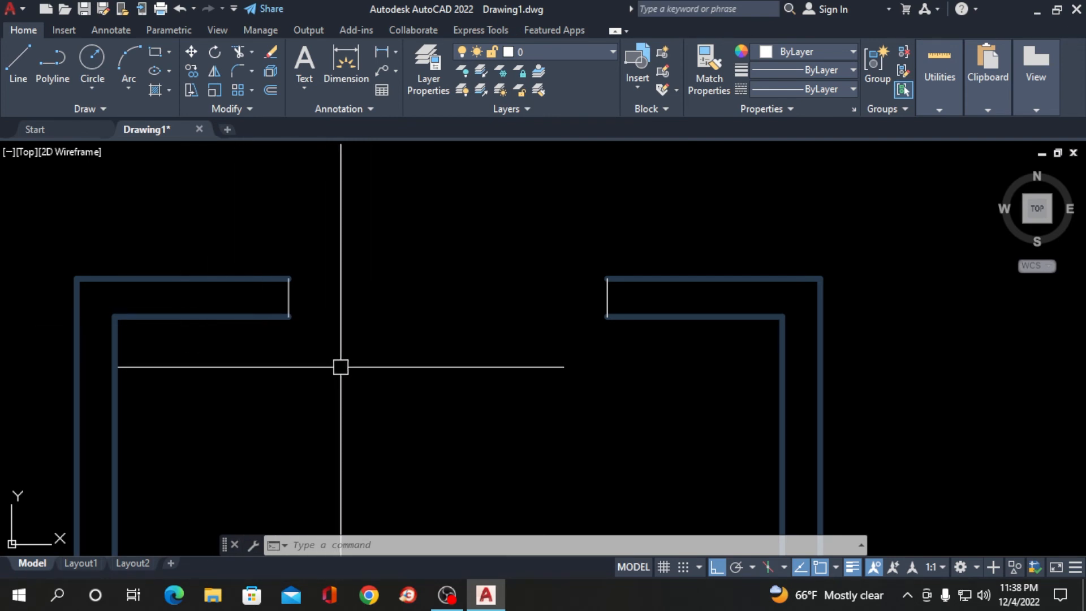
type("l")
key("Return")
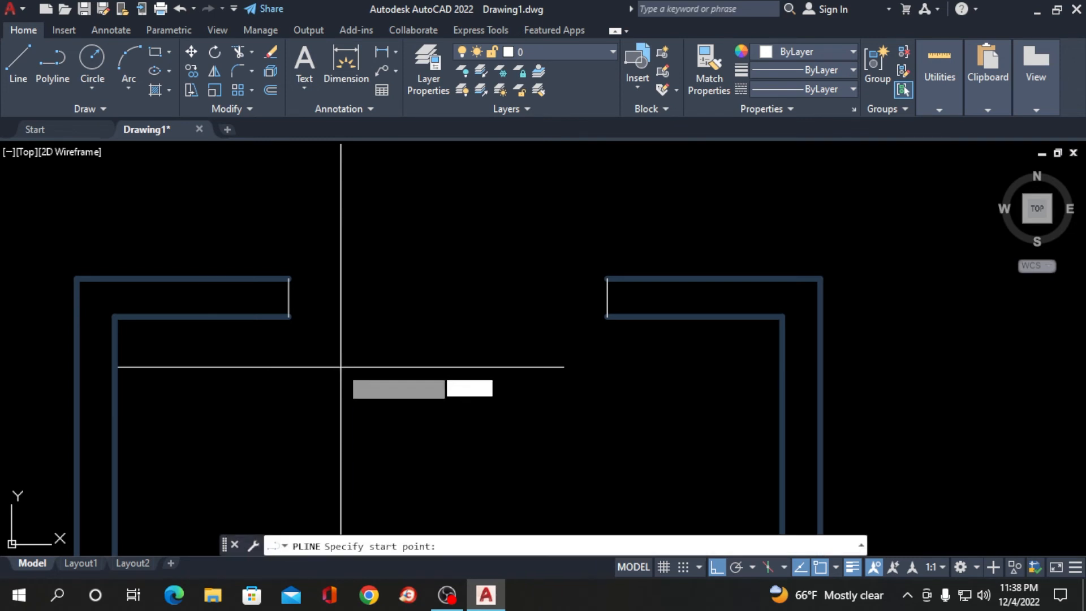
left_click(289, 278)
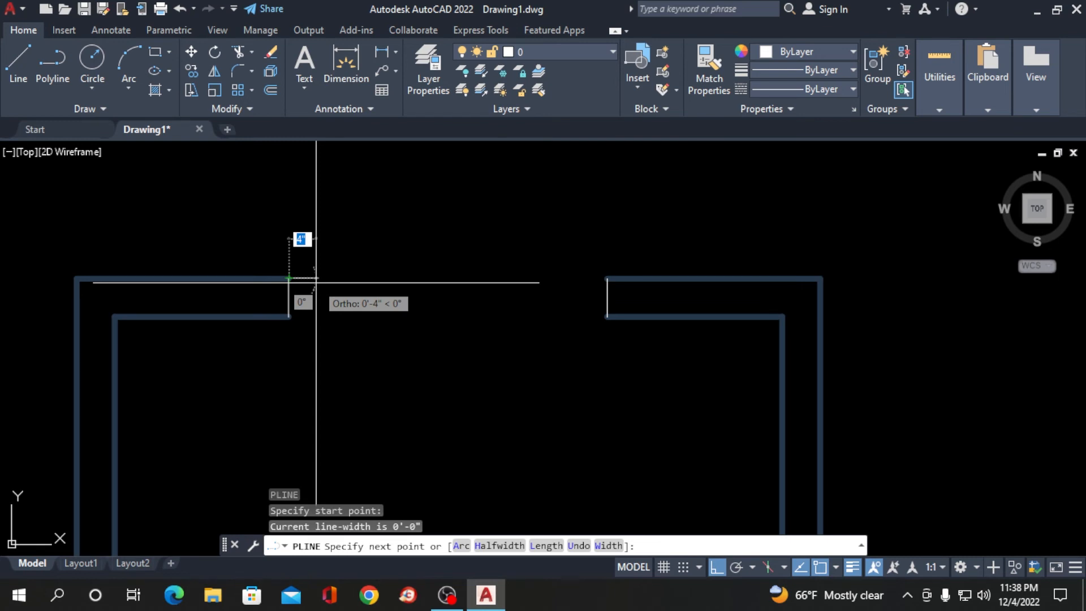
type("1.5")
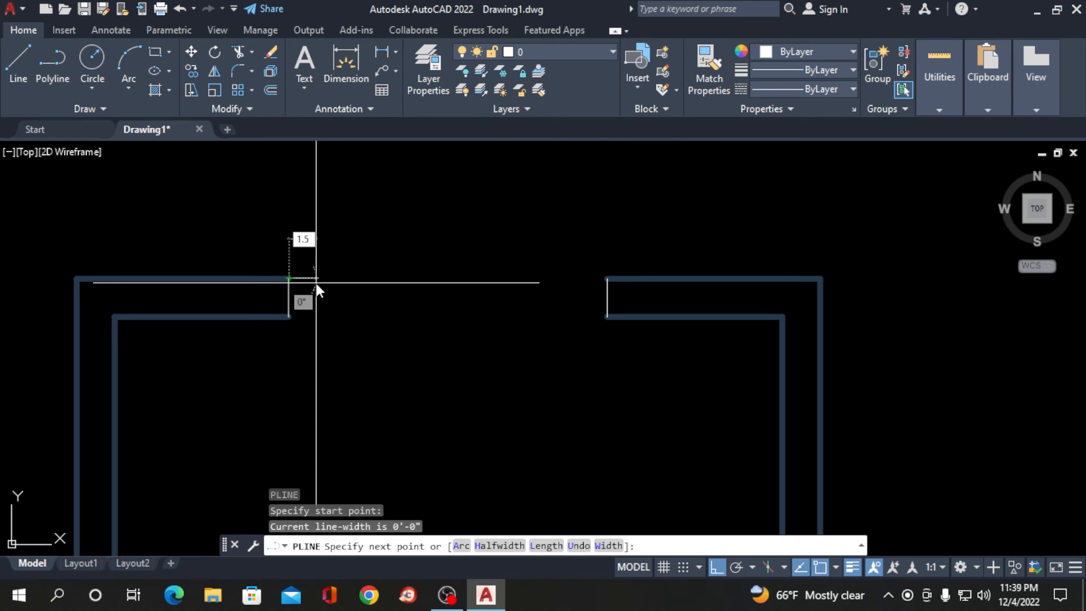
key("Return")
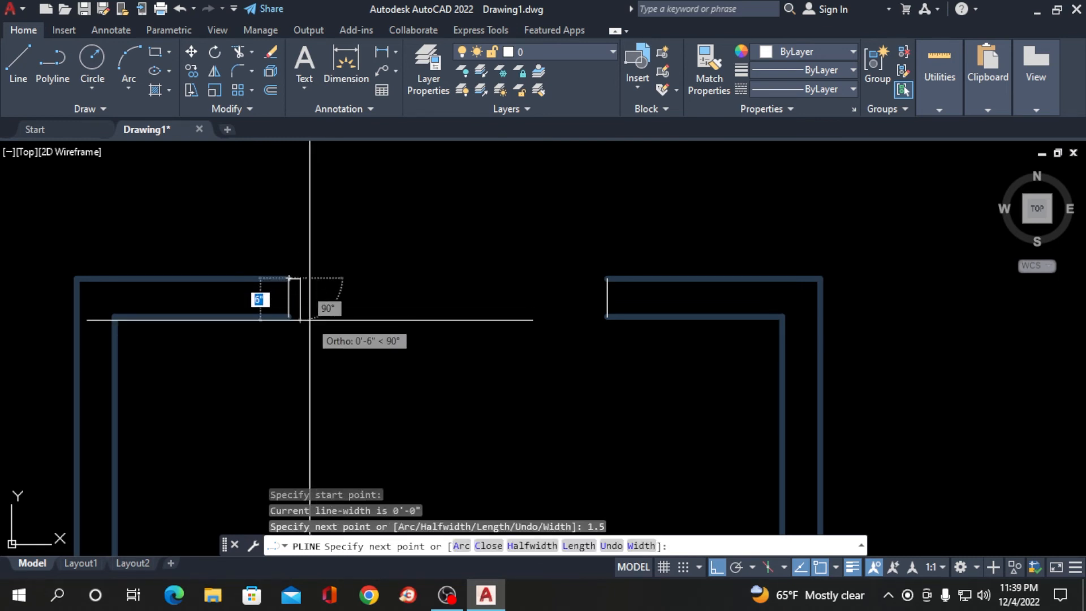
type("1")
key("Return")
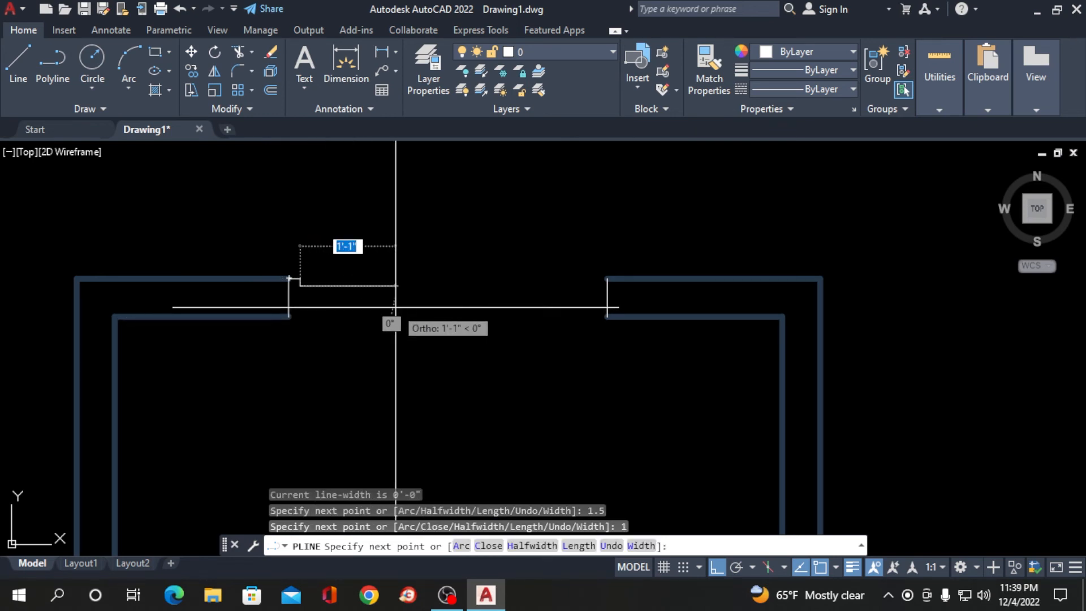
type(".5")
key("Return")
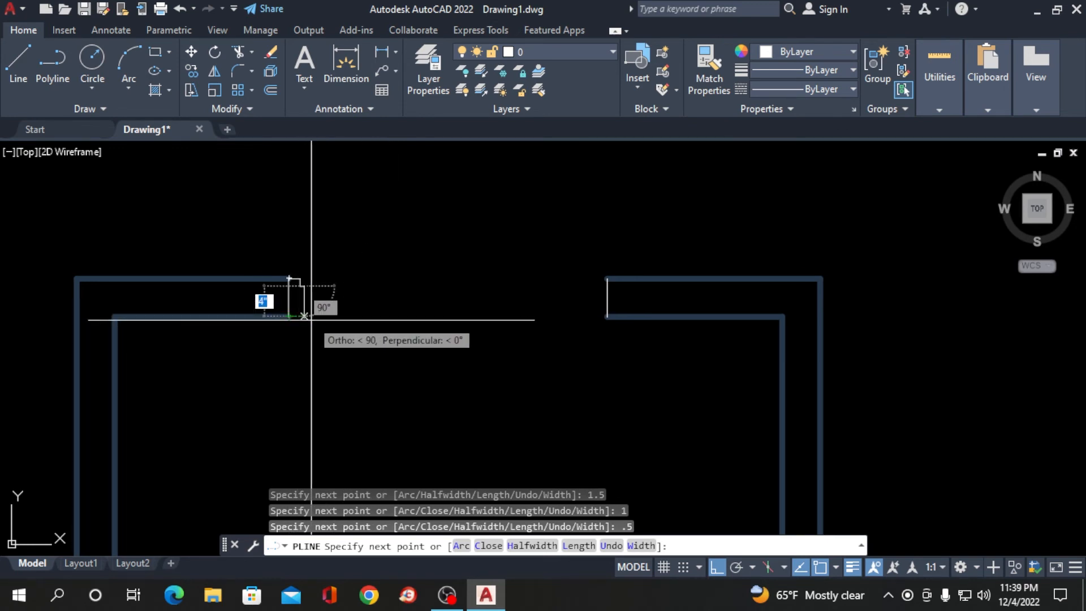
type("4")
key("Return")
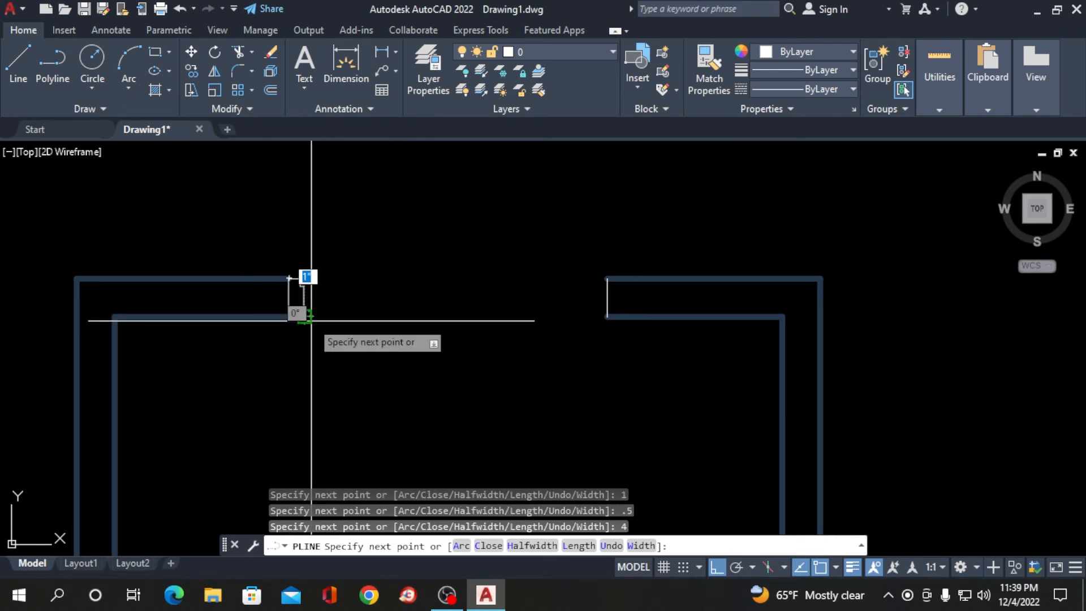
key("Return")
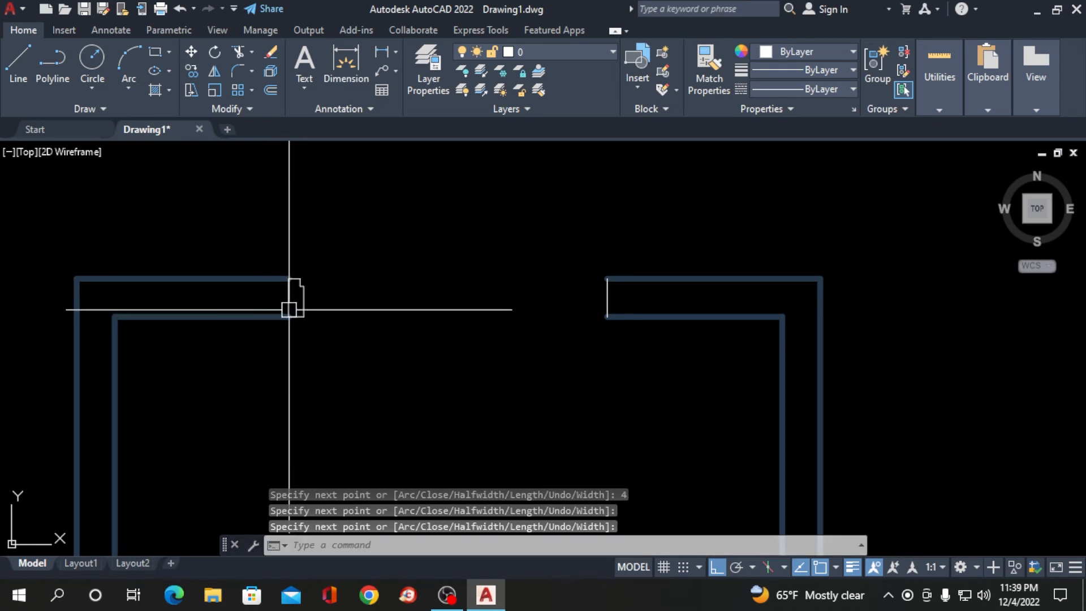
left_click(286, 254)
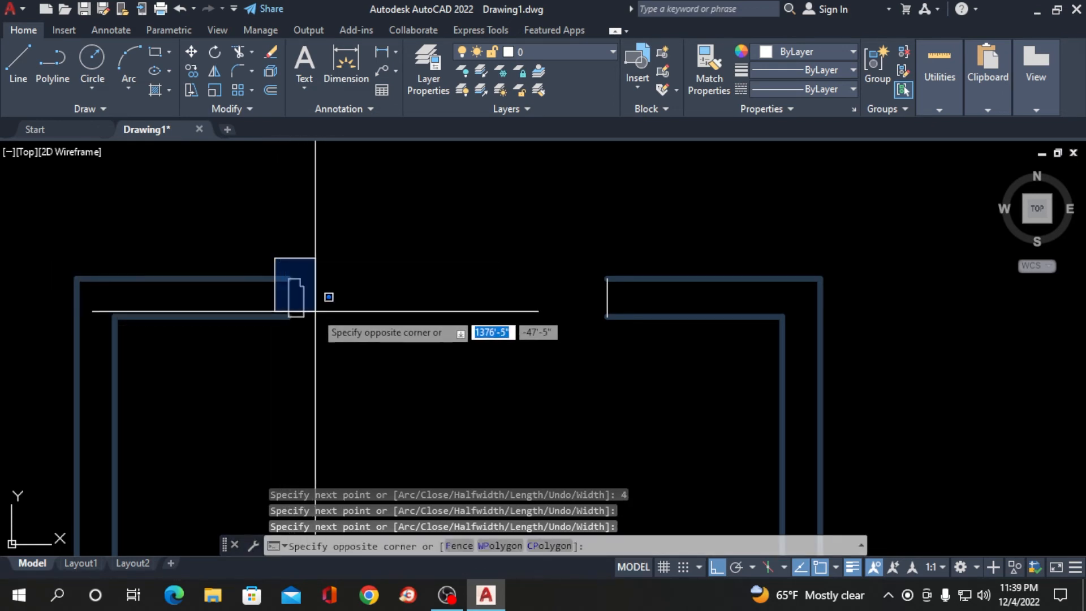
left_click(323, 328)
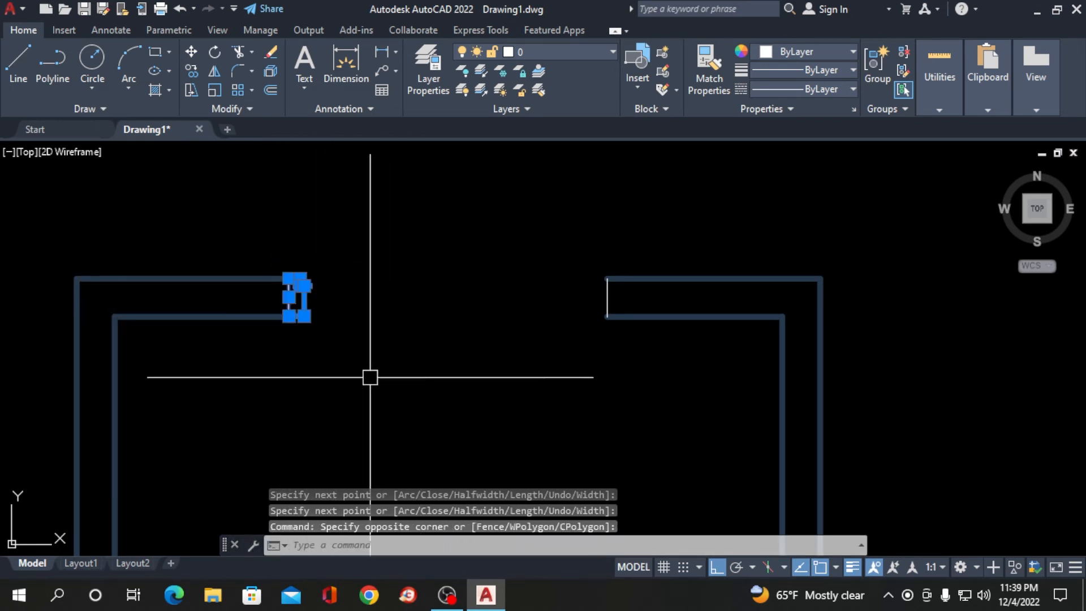
key("Escape")
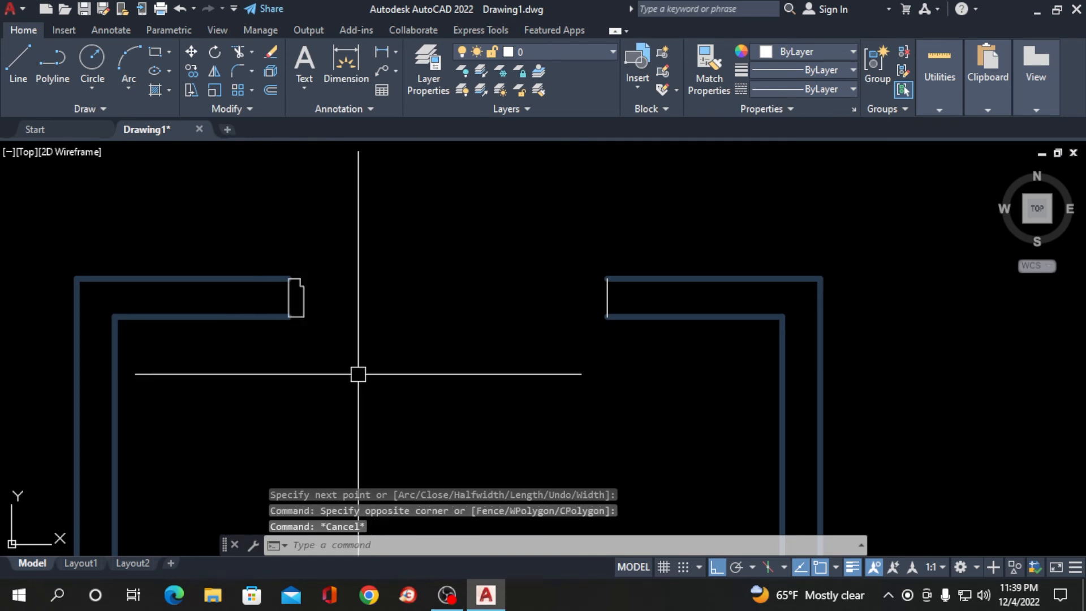
Draw a horizontal guide line across the opening along the wall's inner face, from one wall end to the other
type("l")
key("Return")
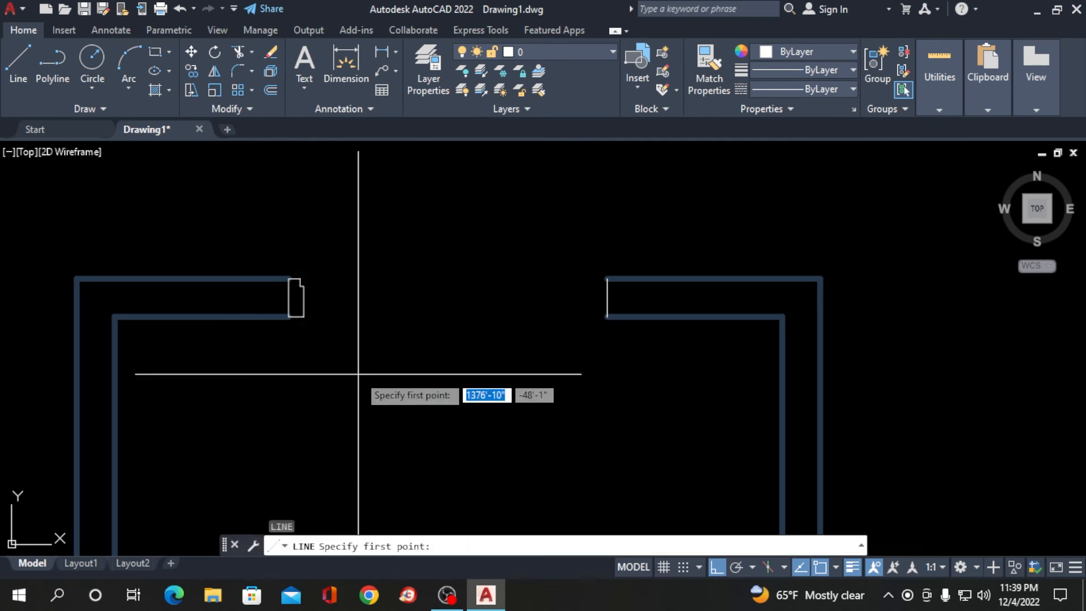
left_click(289, 316)
left_click(607, 316)
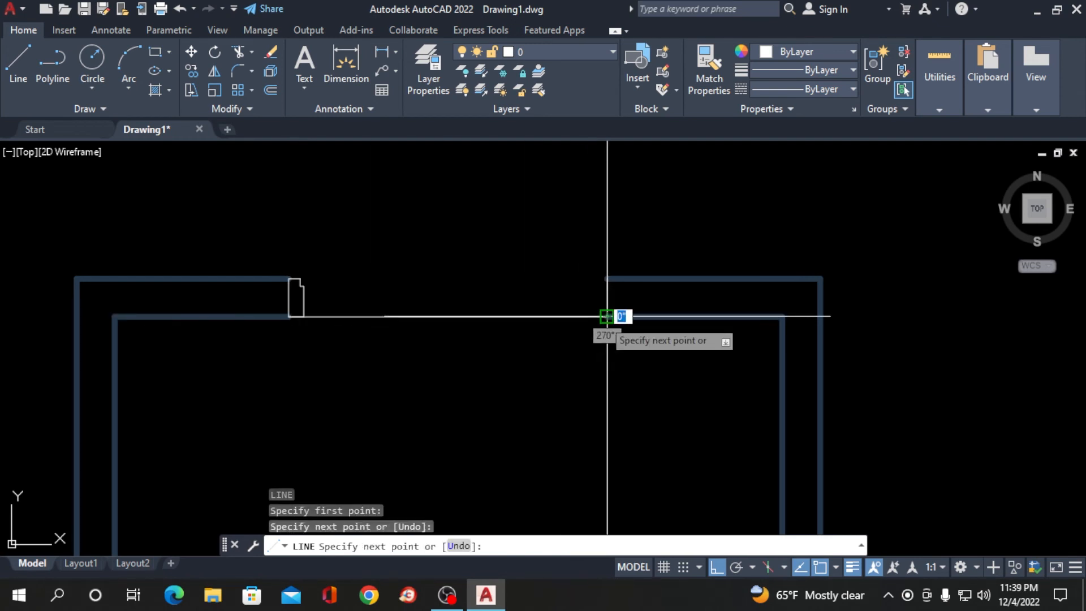
key("Return")
Mirror the left jamb and its wall-end line about a vertical axis through the guide line's midpoint, keeping the originals, and delete the guide line
scroll(262, 301, "up", 2)
left_click(273, 219)
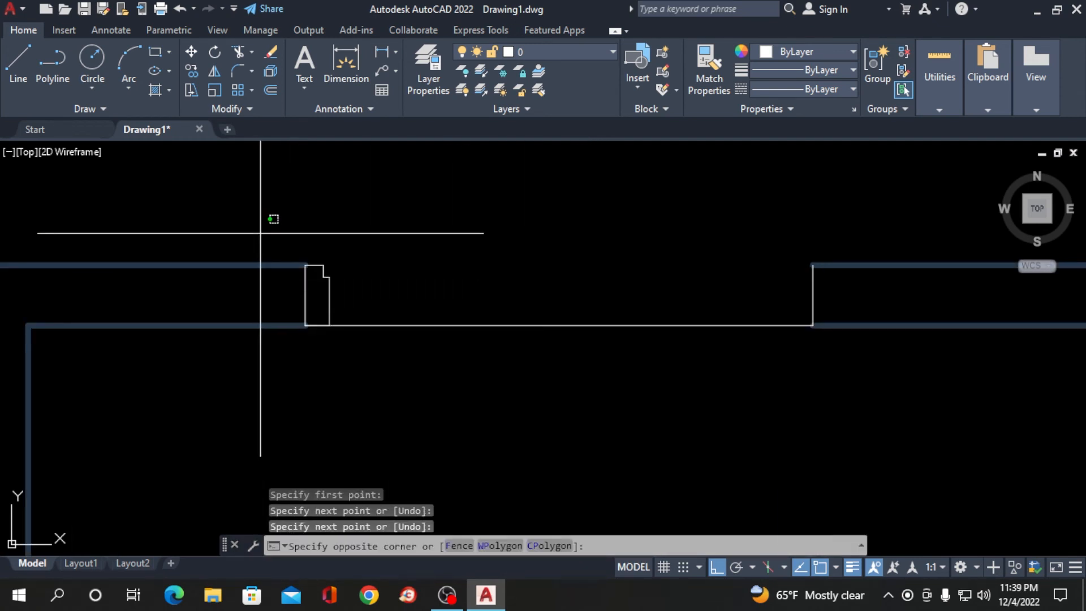
left_click(379, 356)
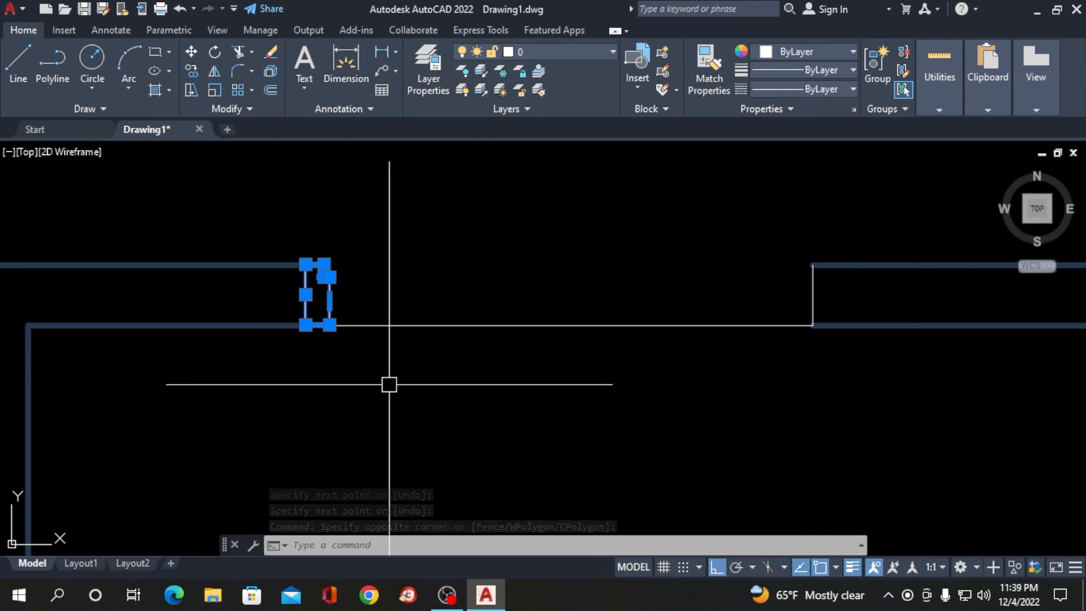
type("mi")
key("Return")
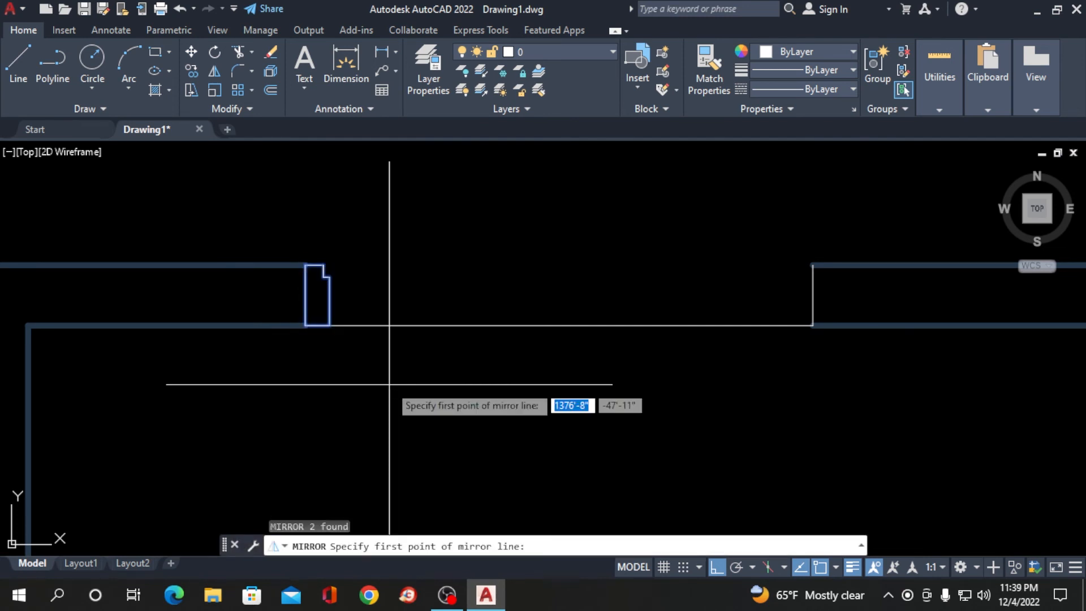
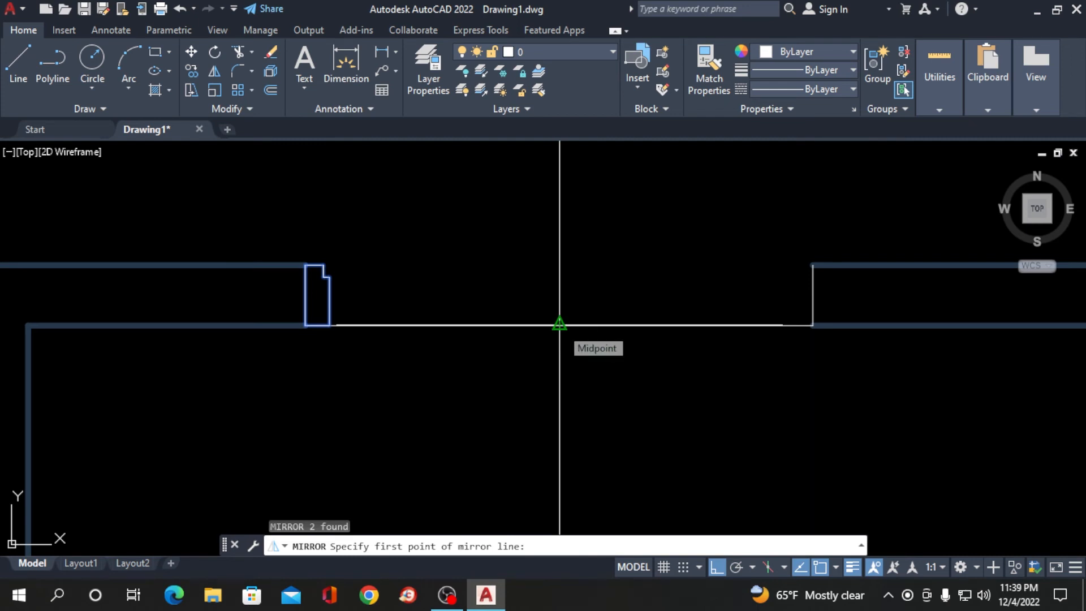
left_click(559, 324)
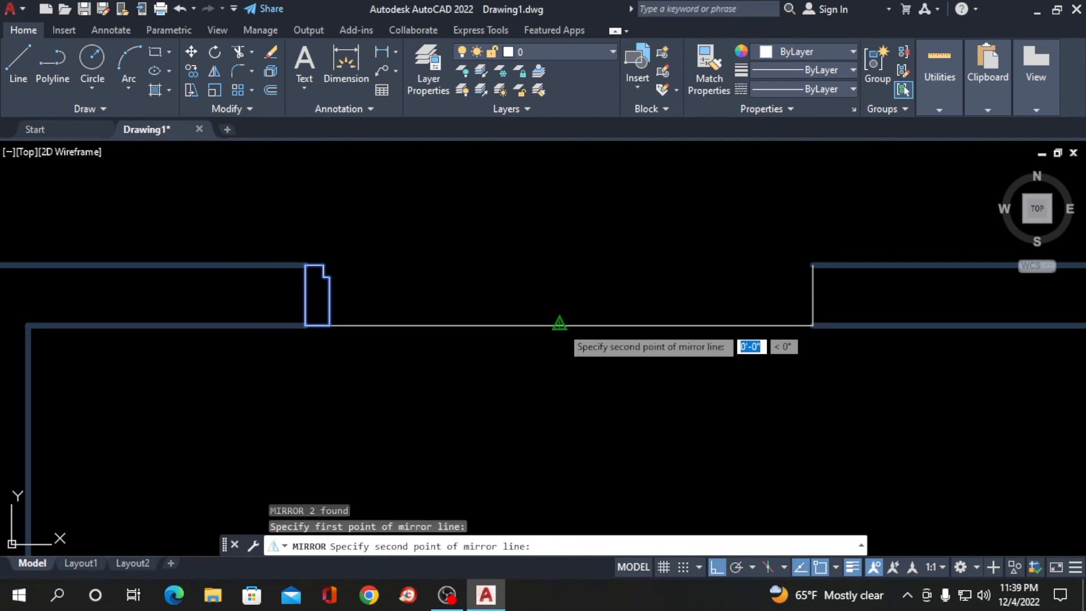
left_click(561, 398)
left_click(599, 459)
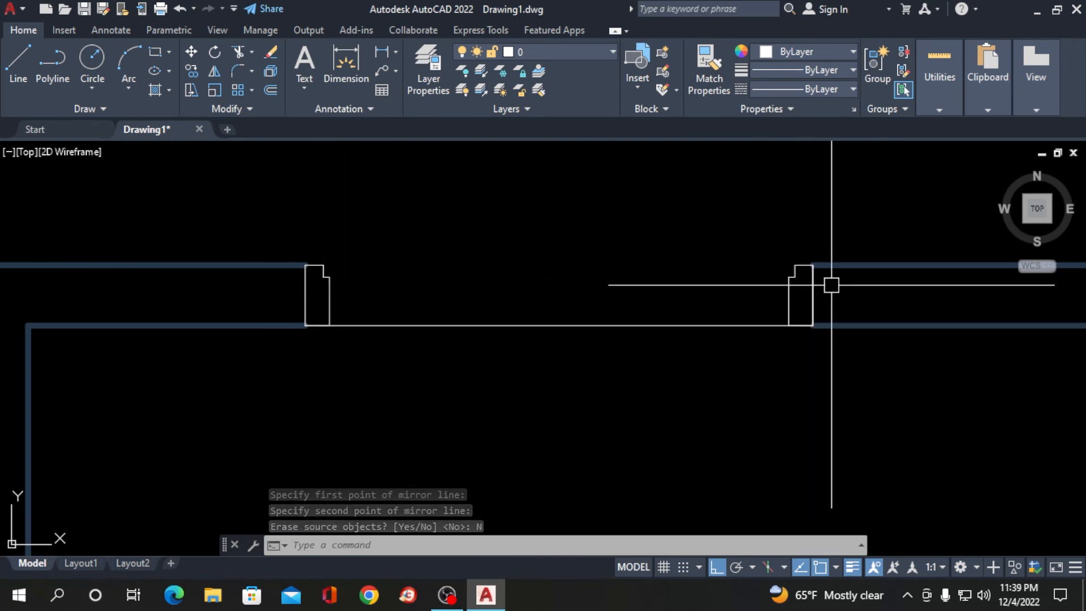
mouse_move(700, 383)
left_mouse_down()
mouse_move(538, 283)
mouse_move(538, 318)
left_mouse_up()
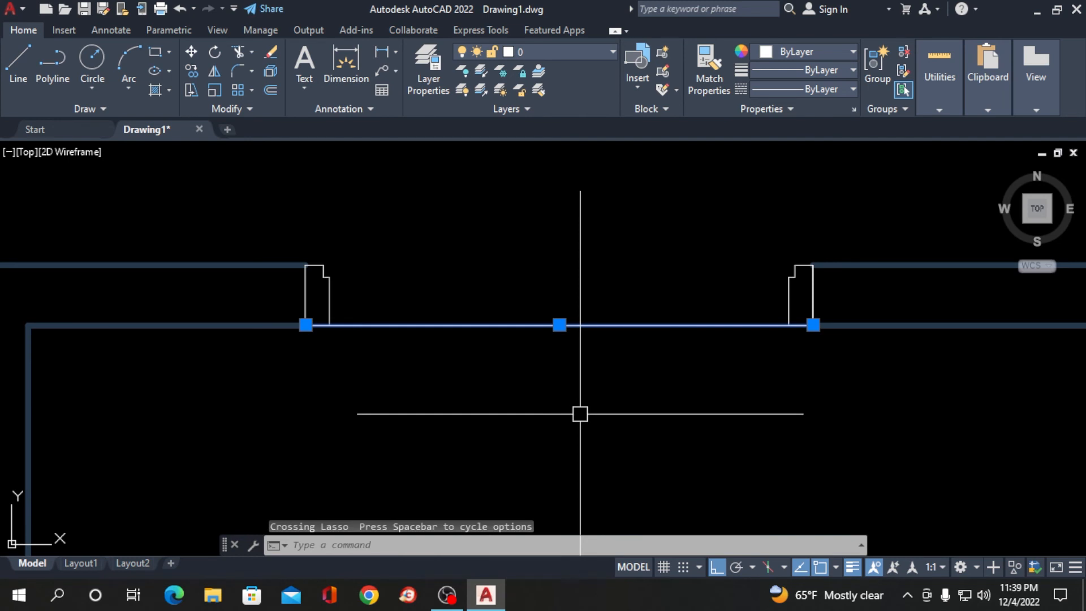
key("Delete")
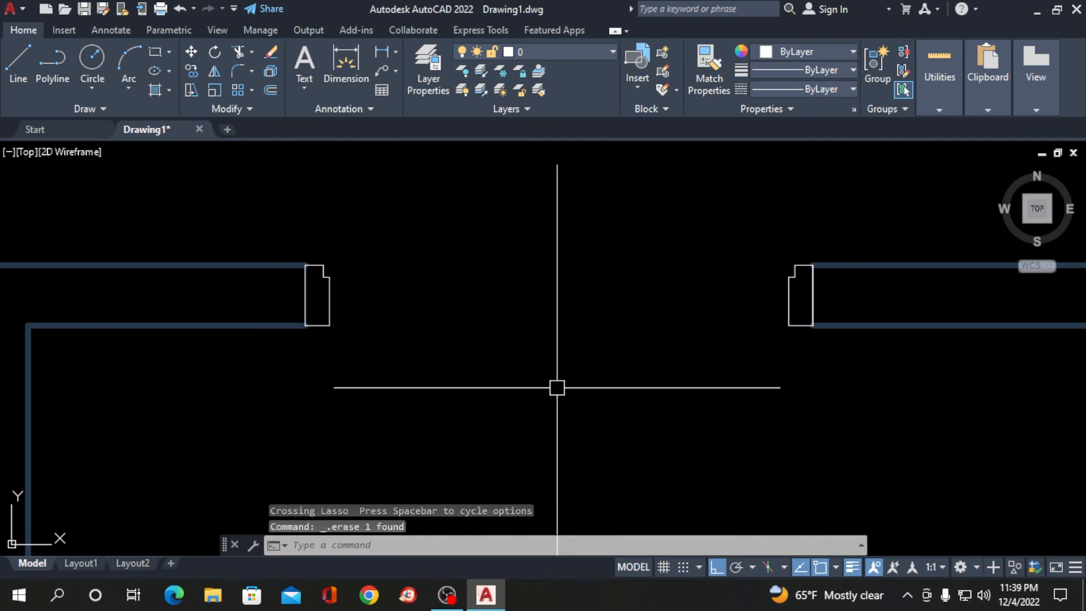
Draw a thin door leaf rectangle across the opening, from the left jamb's upper notch corner to the right jamb's inner notch corner
scroll(362, 336, "down", 2)
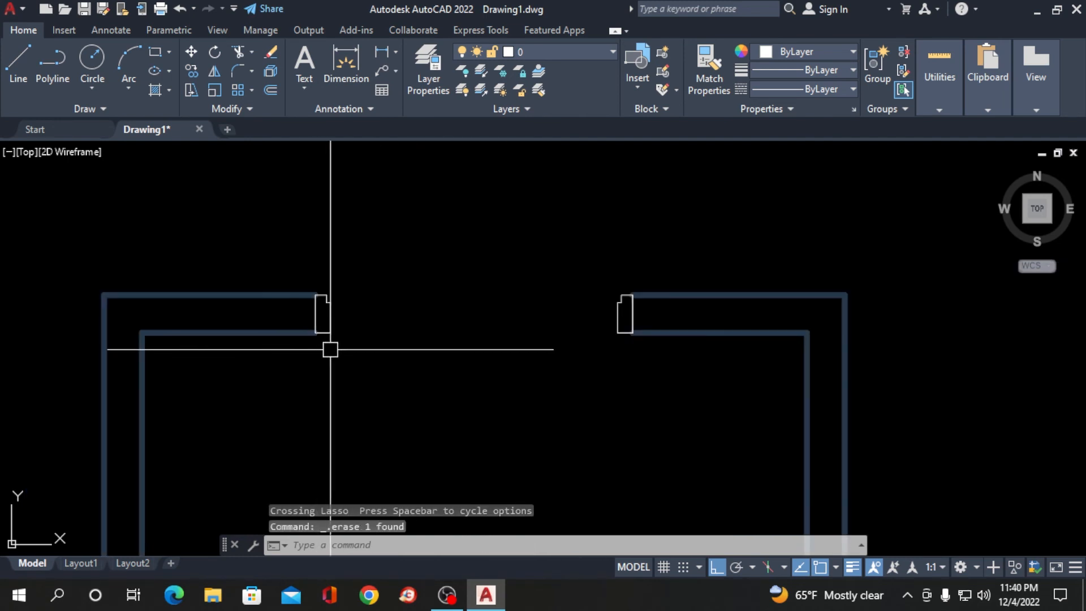
scroll(619, 291, "up", 4)
scroll(614, 221, "down", 3)
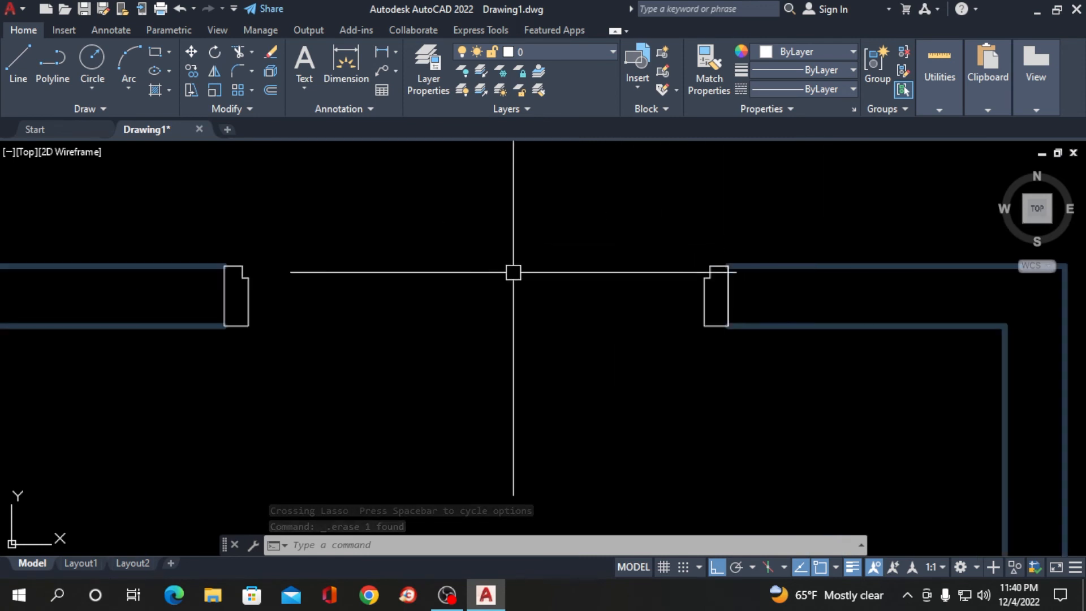
scroll(232, 283, "up", 2)
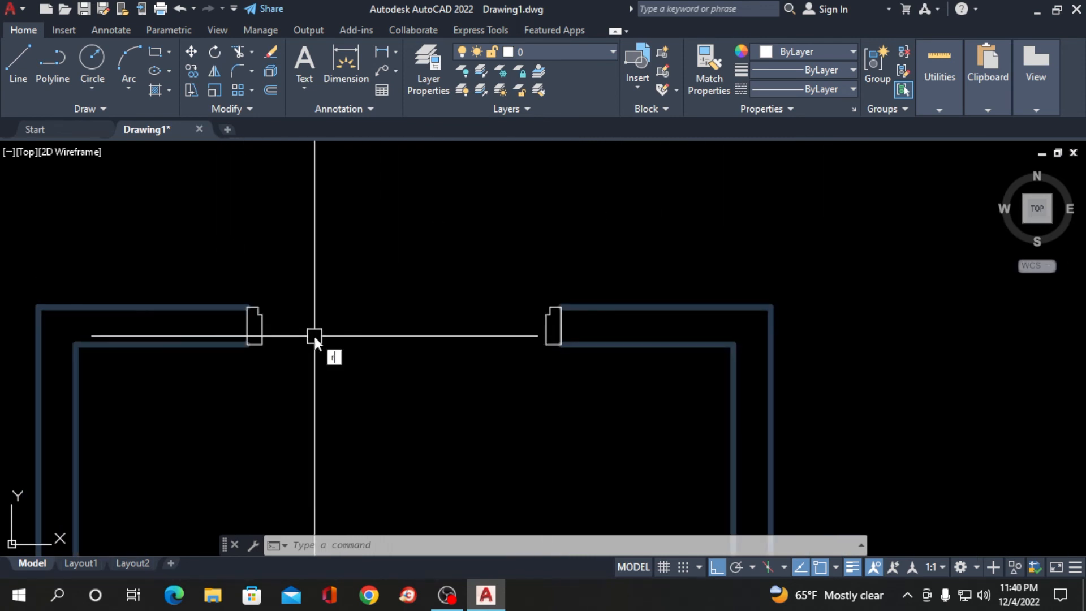
type("ec")
key("Return")
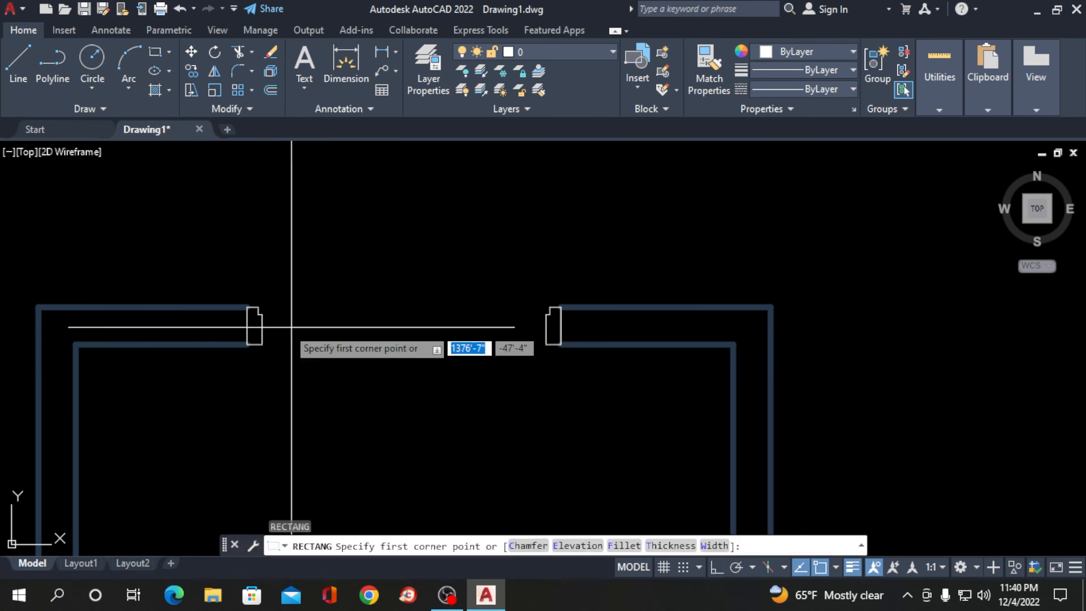
scroll(291, 327, "up", 4)
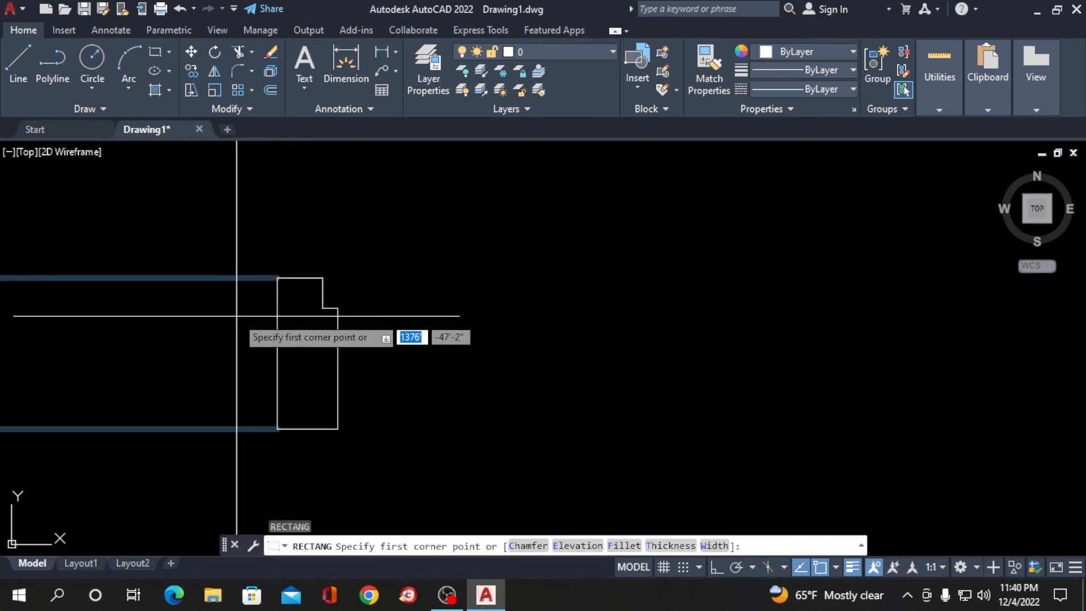
left_click(322, 277)
scroll(323, 278, "down", 4)
scroll(461, 300, "up", 4)
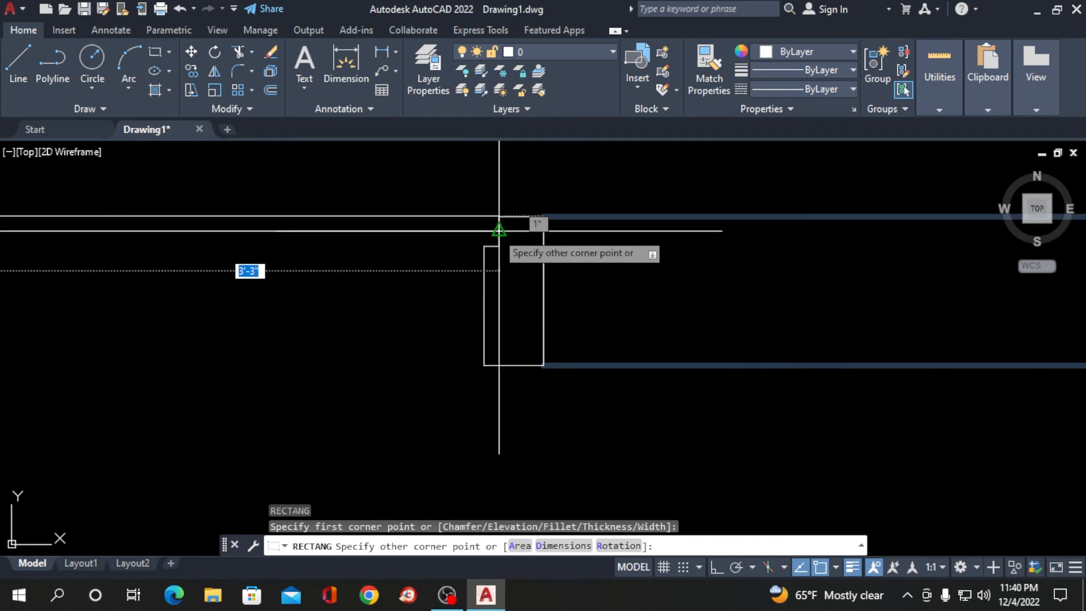
left_click(499, 246)
Rotate the door leaf about its upper-right corner into a vertical open position above the wall opening
scroll(430, 260, "down", 5)
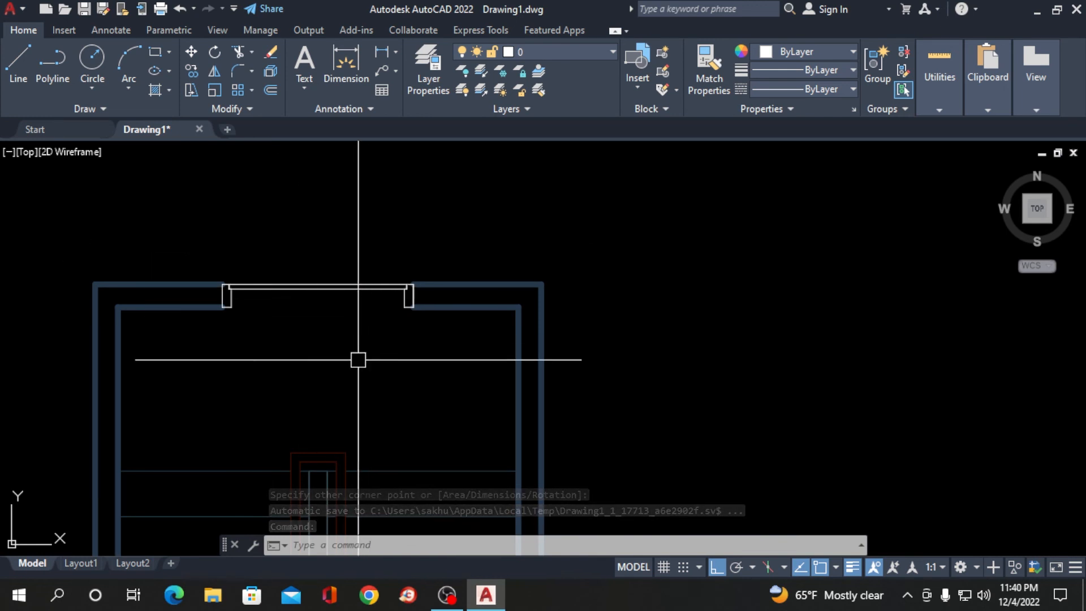
scroll(339, 334, "up", 2)
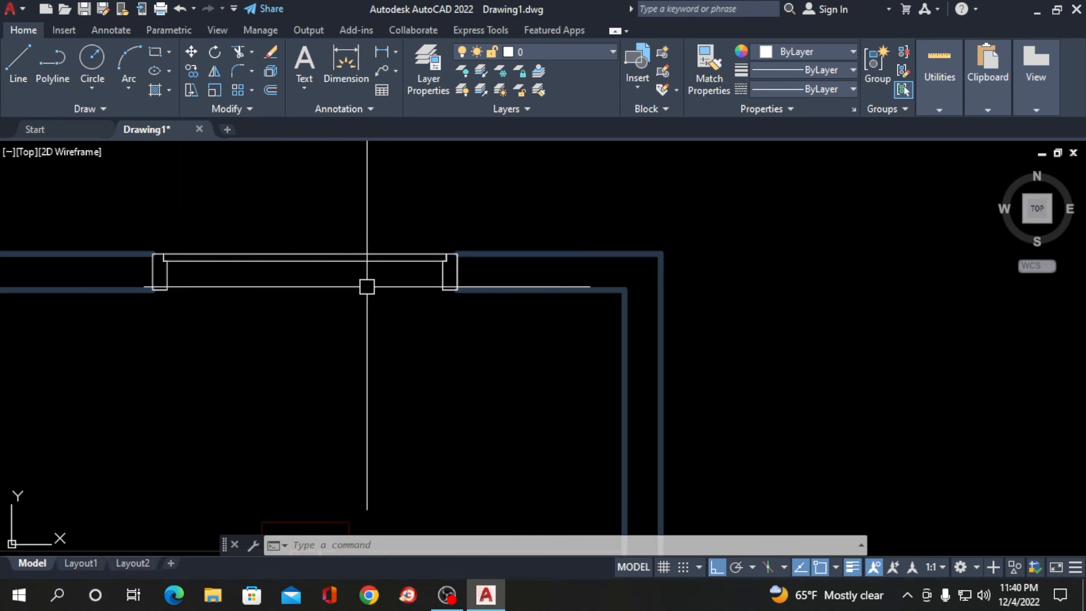
mouse_move(373, 287)
left_mouse_down()
mouse_move(339, 274)
mouse_move(315, 230)
mouse_move(326, 355)
left_mouse_up()
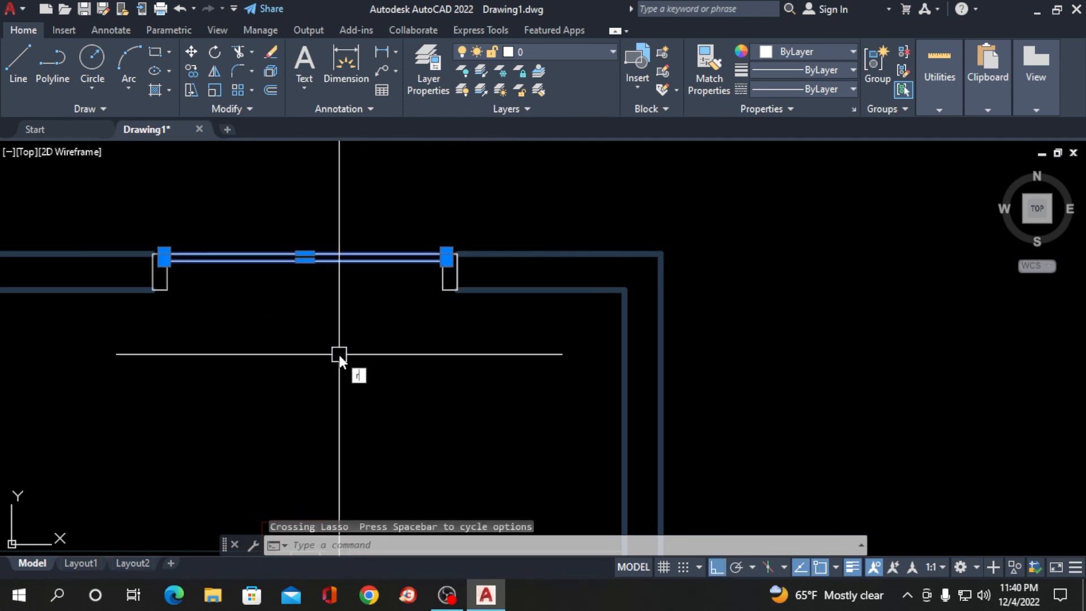
type("o")
key("Return")
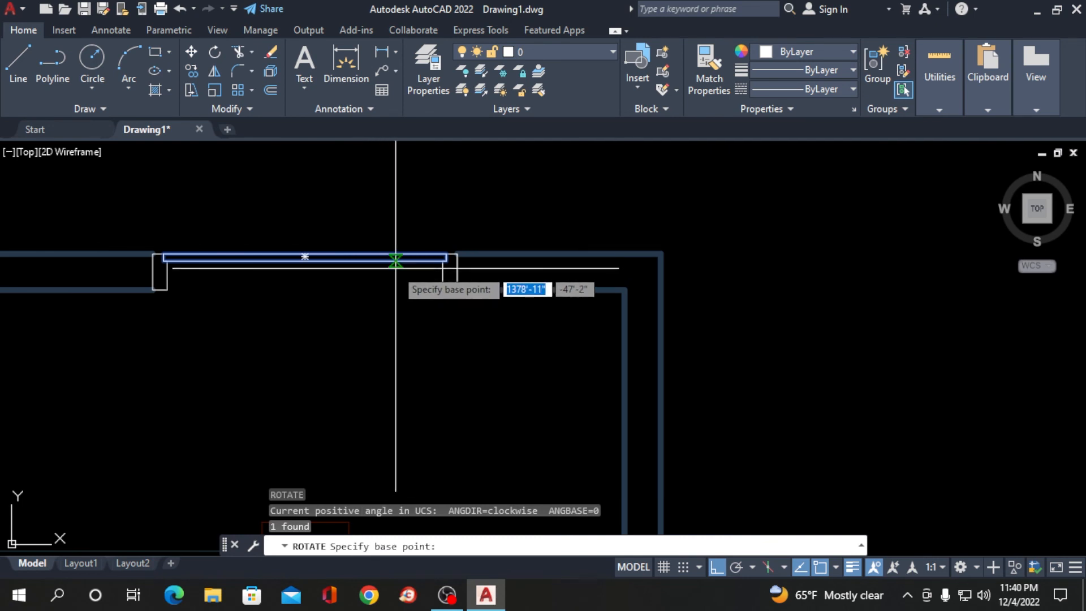
scroll(430, 255, "up", 2)
scroll(472, 249, "up", 3)
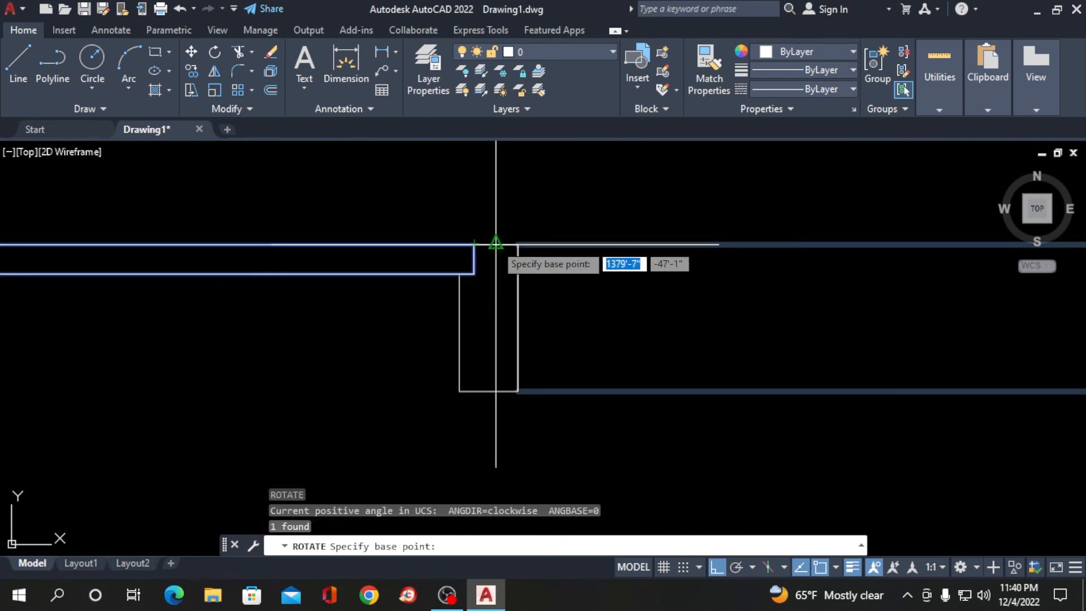
scroll(486, 244, "up", 4)
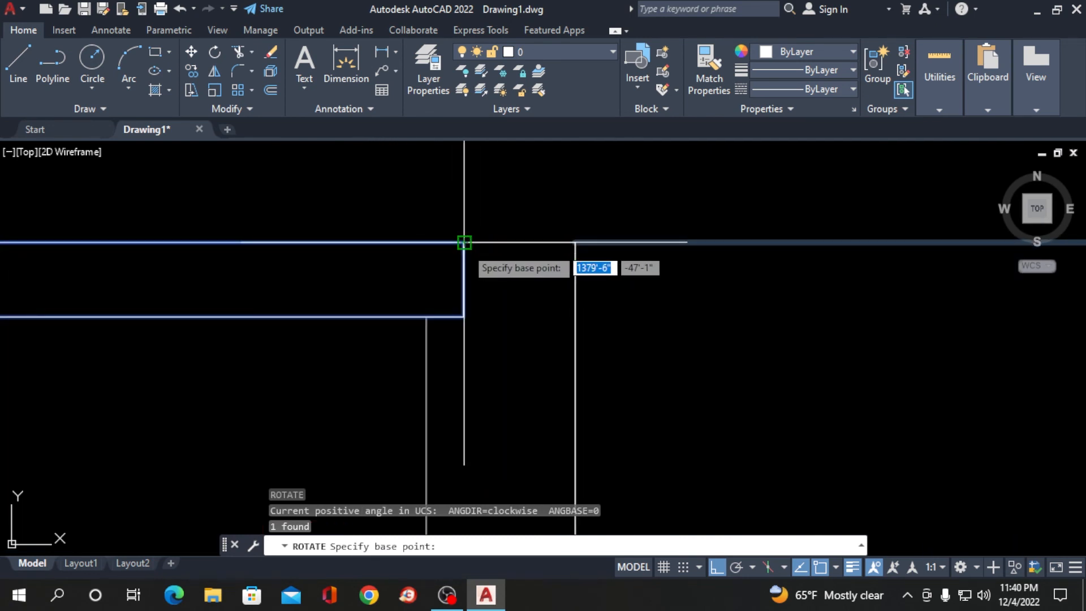
left_click(464, 242)
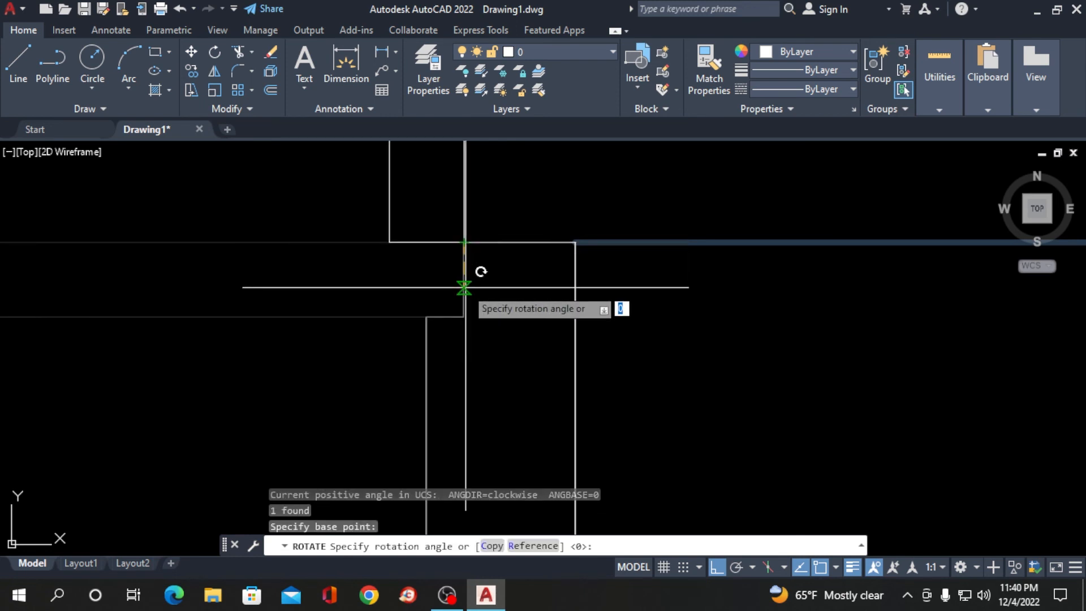
scroll(488, 309, "down", 1)
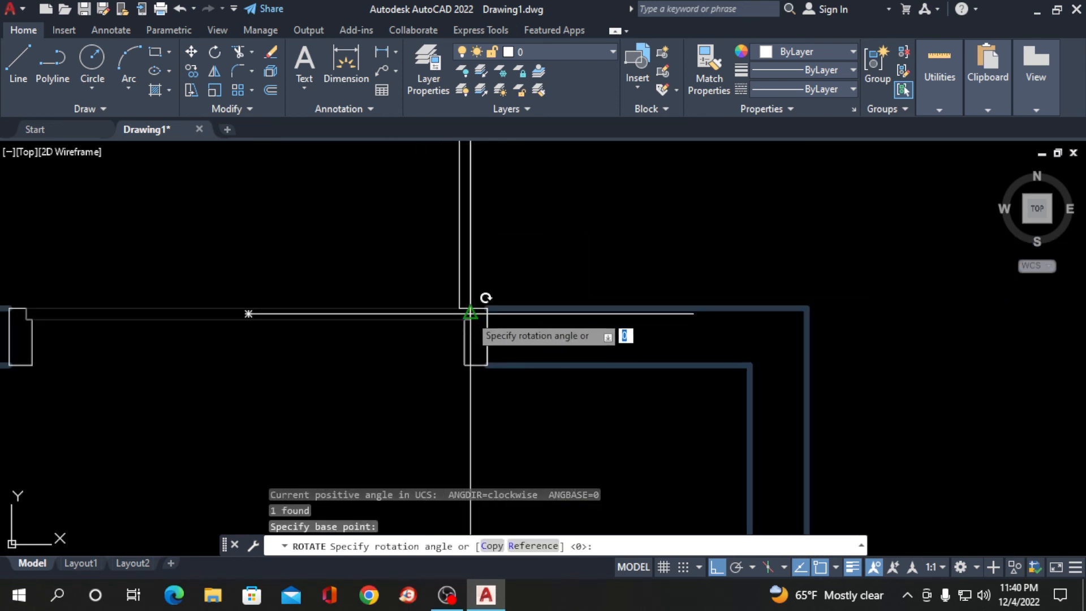
left_click(465, 416)
scroll(438, 362, "down", 6)
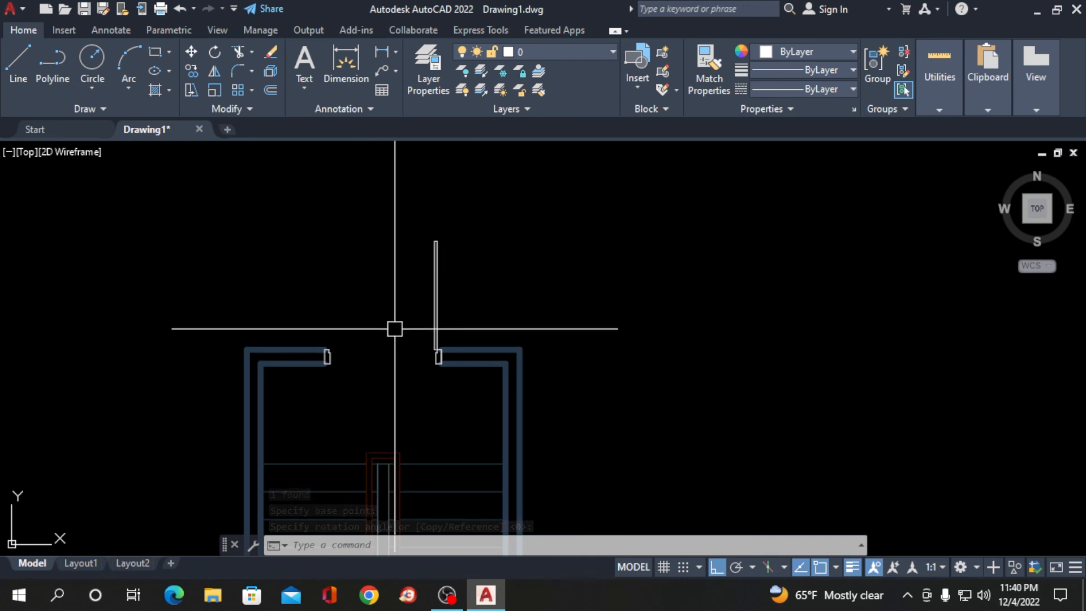
Draw the door swing as a three-point arc from the left jamb's upper notch corner through the open leaf's upper-left corner to its top edge
type("arc")
key("Return")
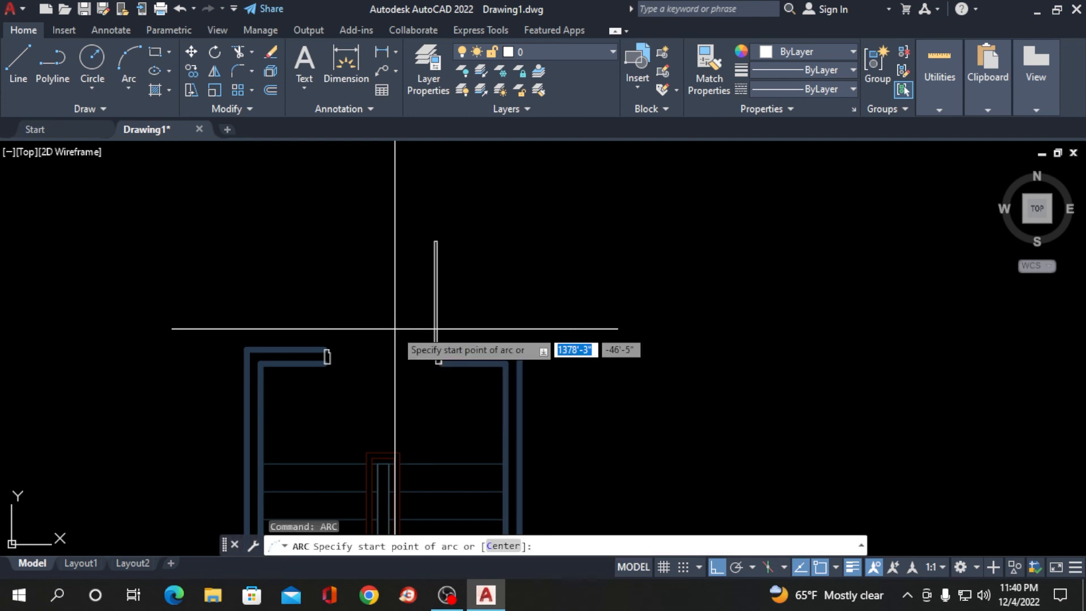
scroll(382, 349, "up", 5)
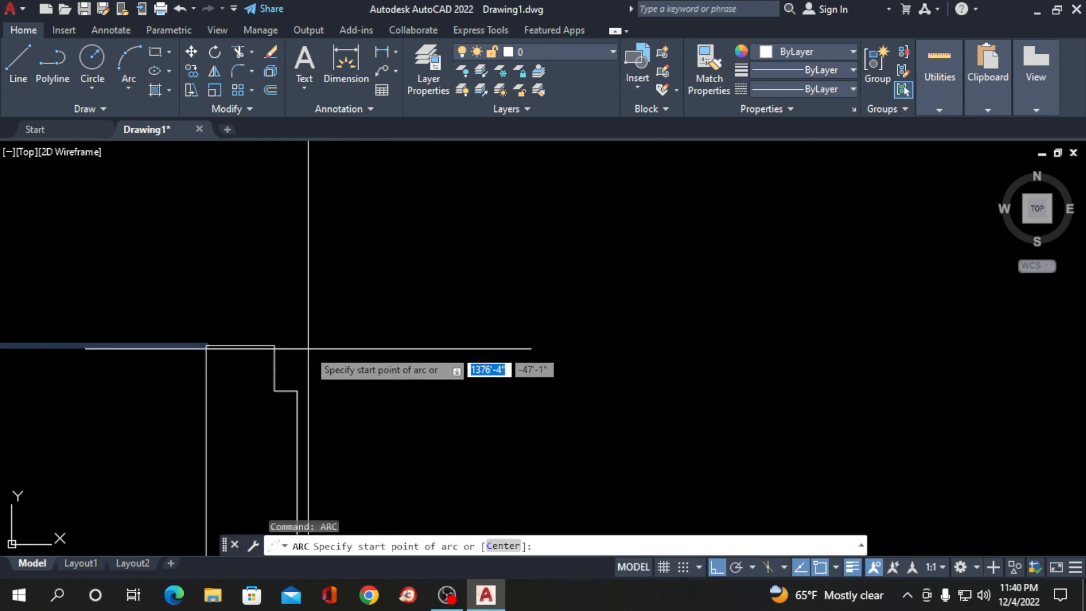
left_click(275, 345)
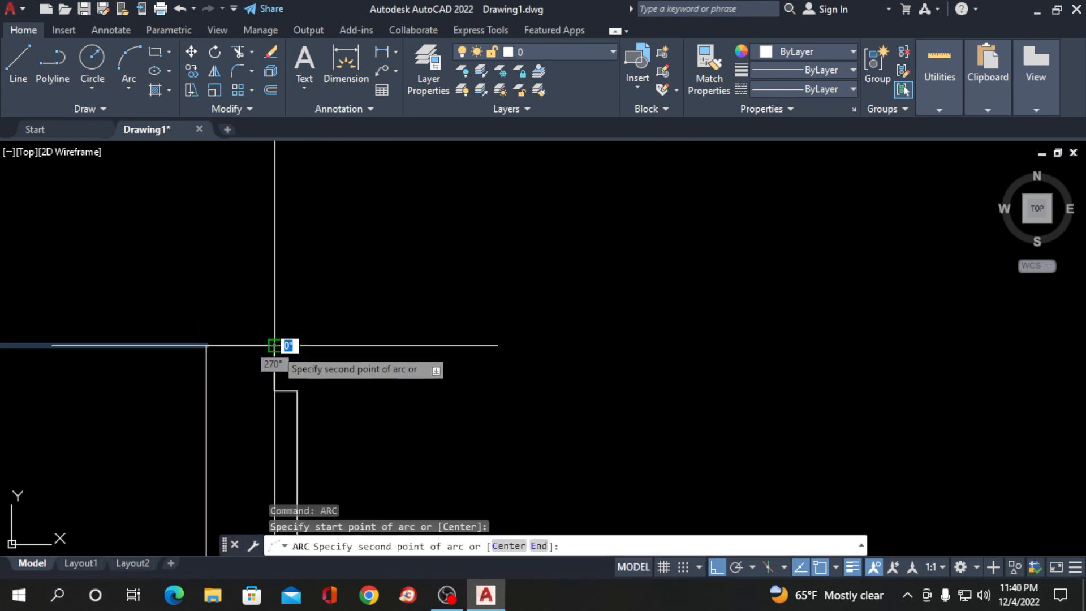
scroll(249, 351, "down", 3)
scroll(396, 181, "up", 5)
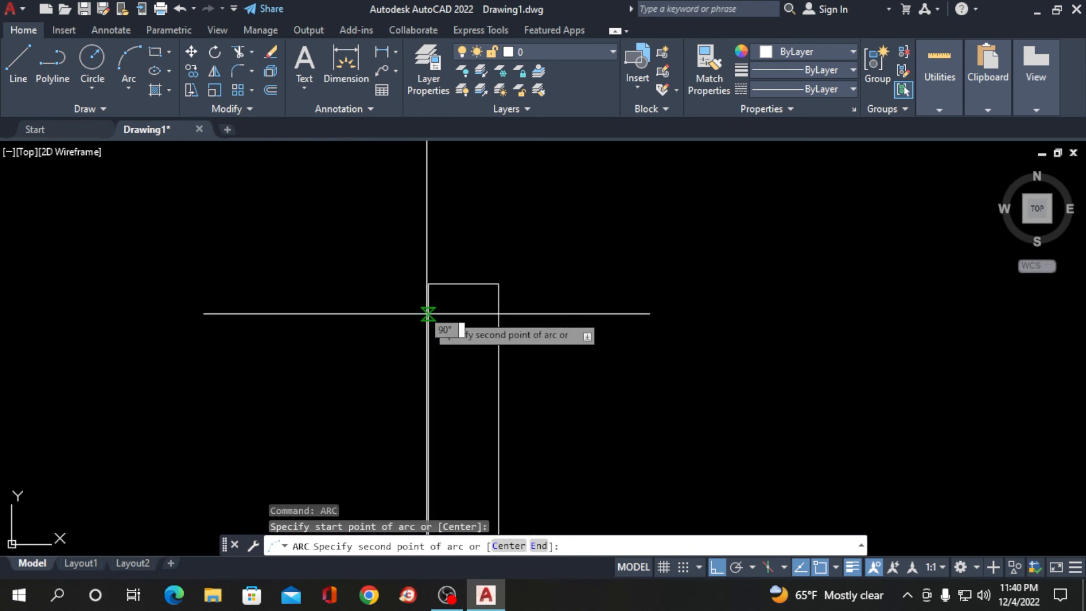
left_click(429, 284)
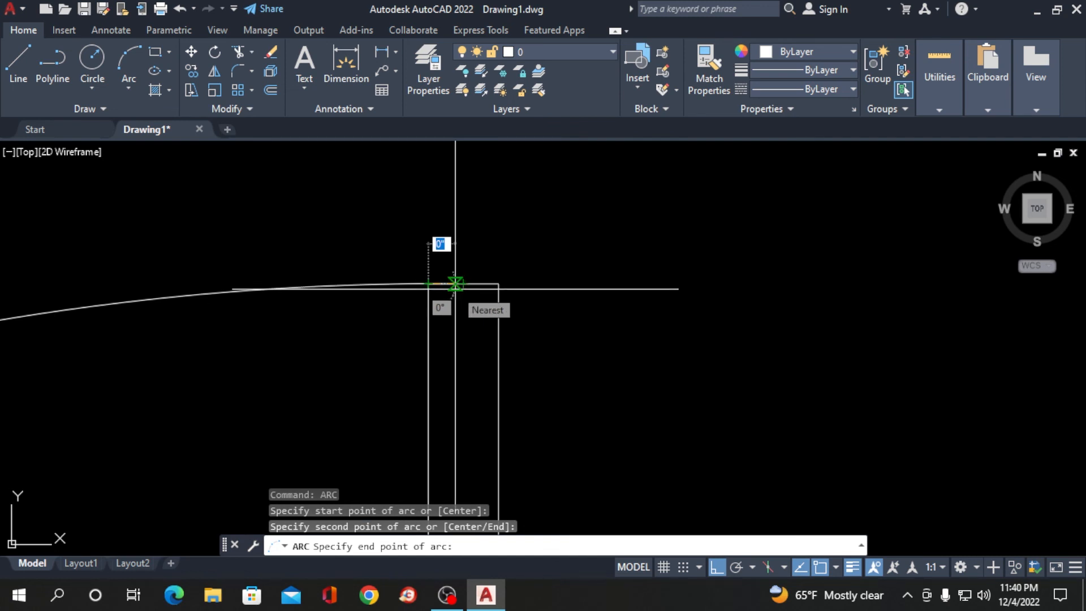
left_click(455, 284)
scroll(447, 290, "down", 6)
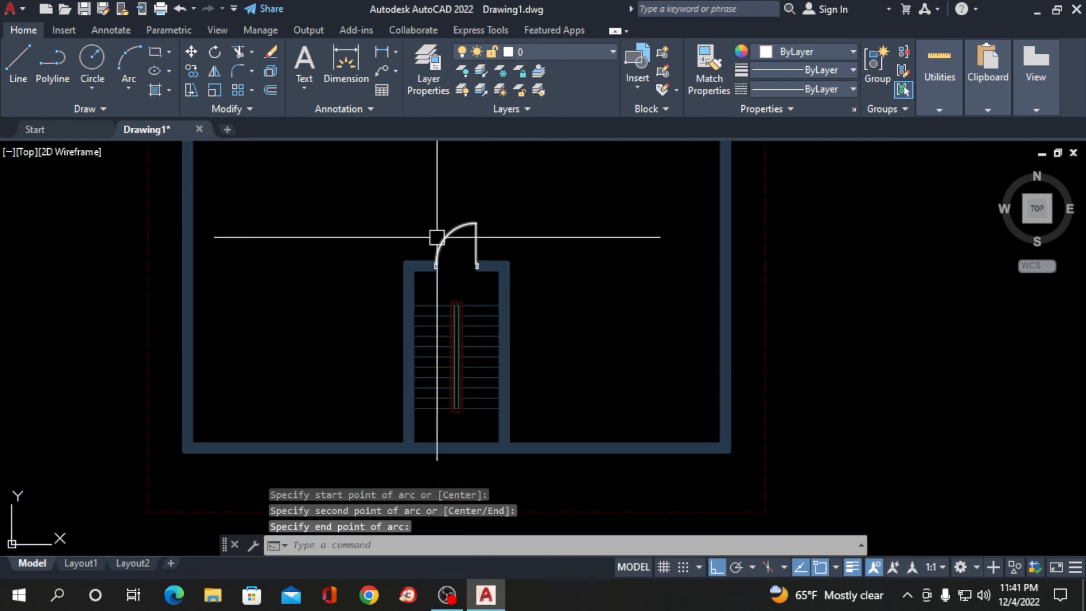
Undo the door swing arc and the rotation of the door leaf
scroll(466, 263, "down", 2)
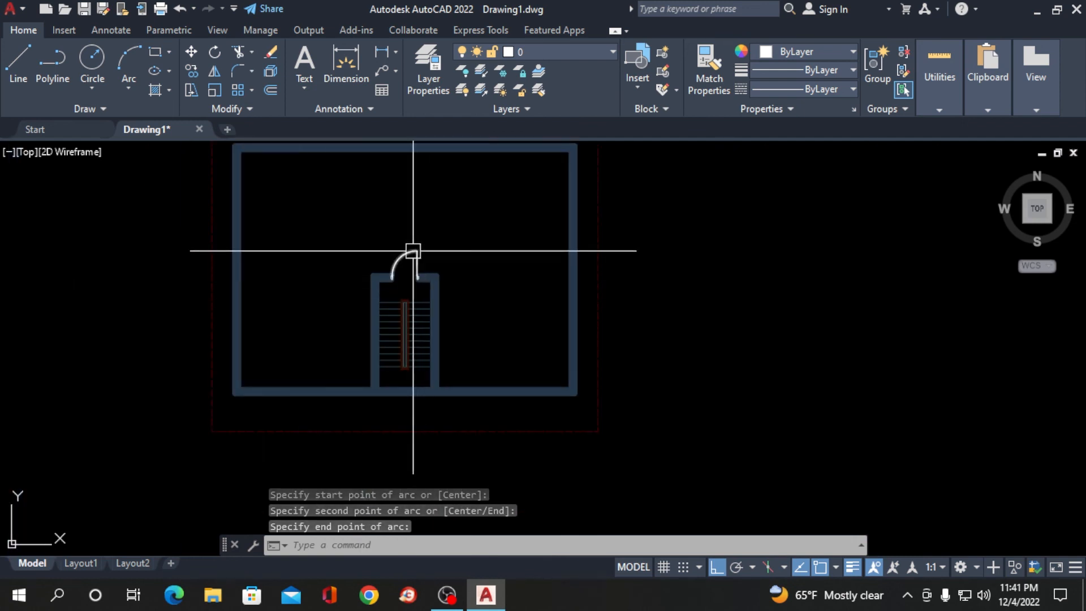
scroll(412, 250, "up", 4)
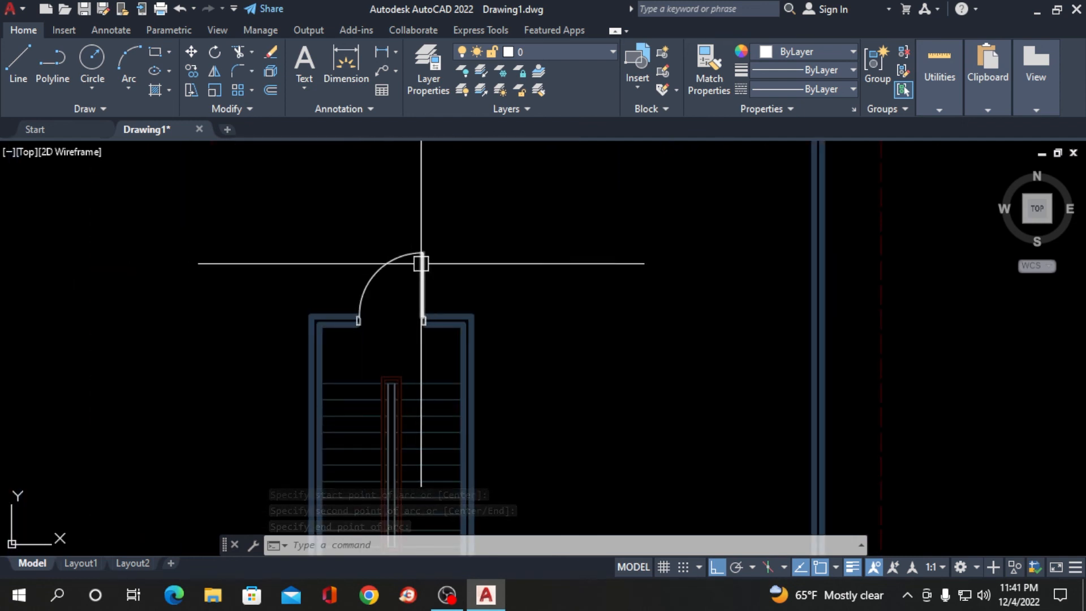
scroll(416, 262, "up", 3)
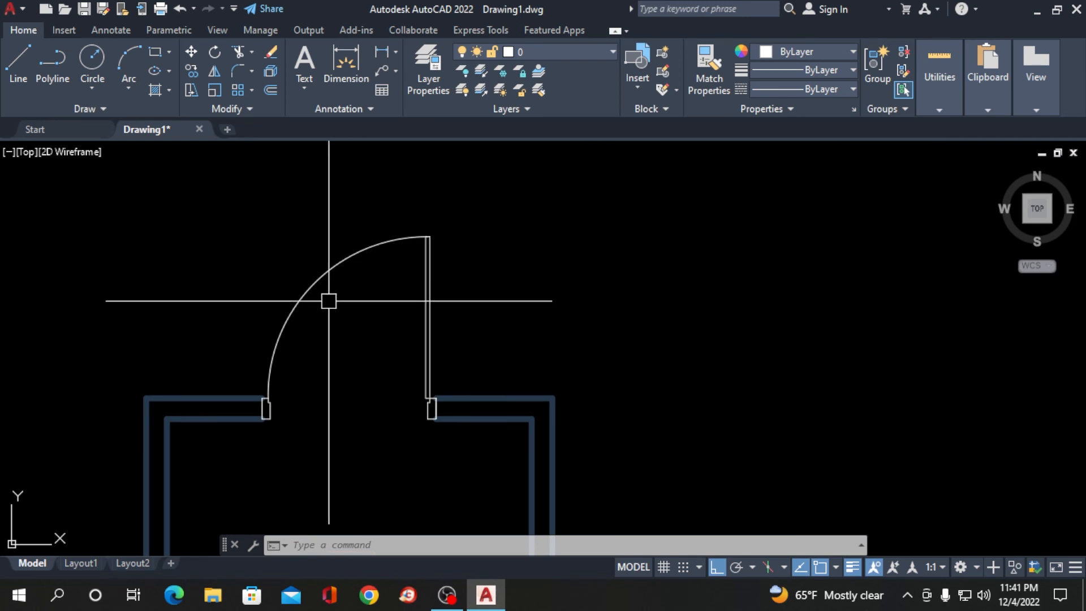
key("ctrl+z")
key("ctrl+z")
key("ctrl+z")
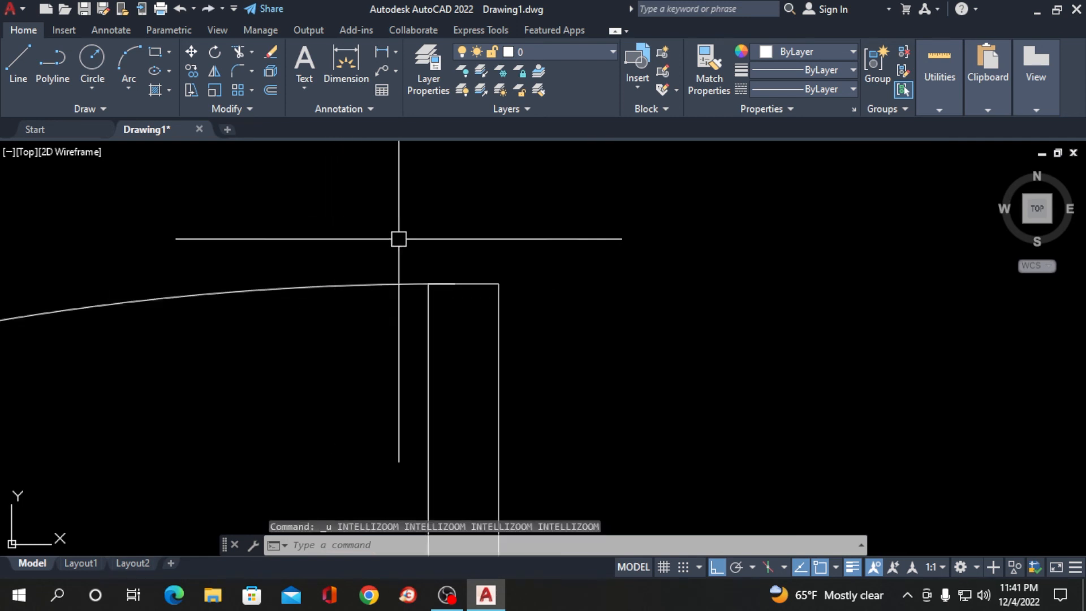
Assign both door jambs and the closed leaf in the staircase opening to the Door layer, and clear the selection
scroll(464, 260, "down", 4)
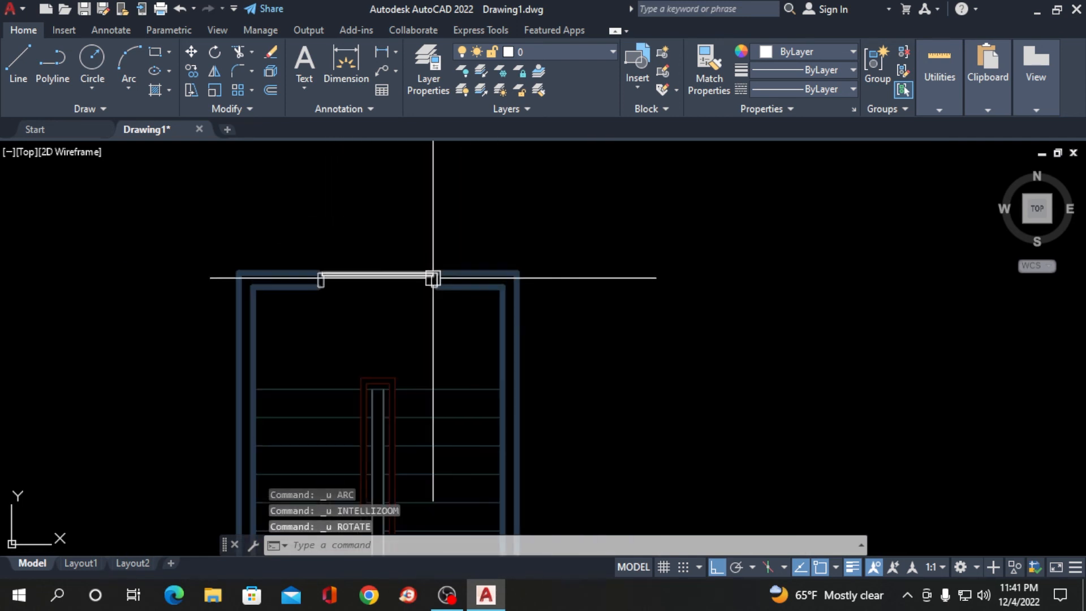
scroll(532, 269, "down", 2)
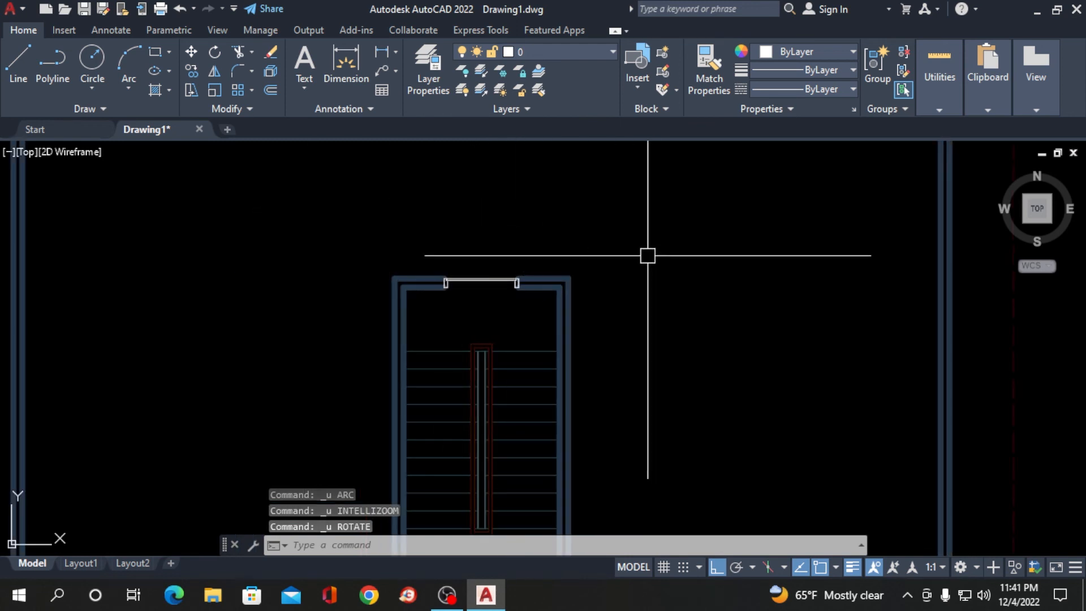
scroll(659, 262, "down", 2)
scroll(551, 270, "up", 2)
scroll(490, 247, "up", 6)
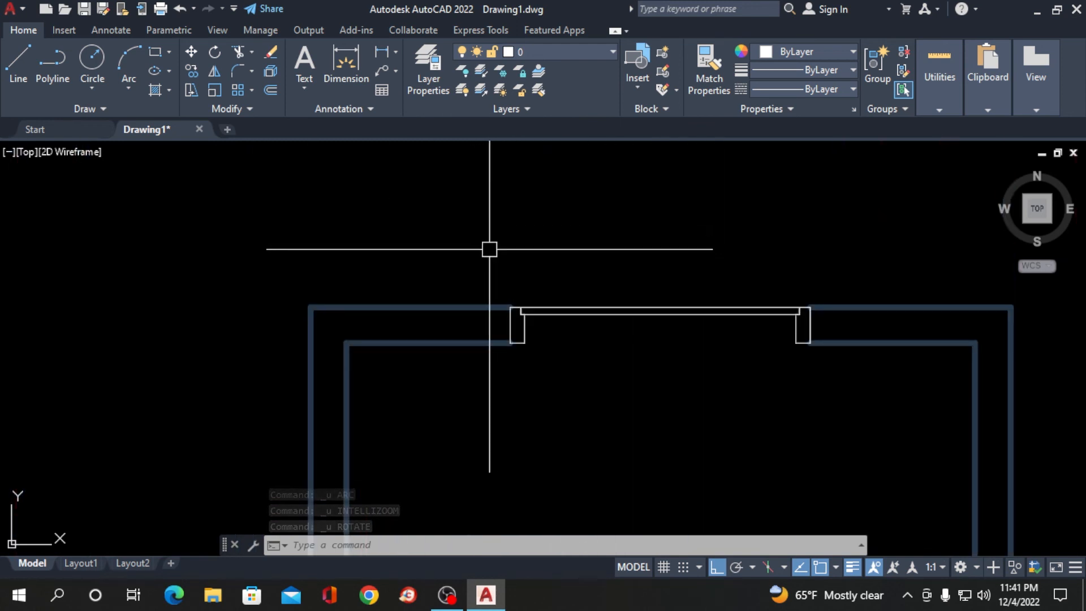
left_click(487, 247)
left_click(853, 395)
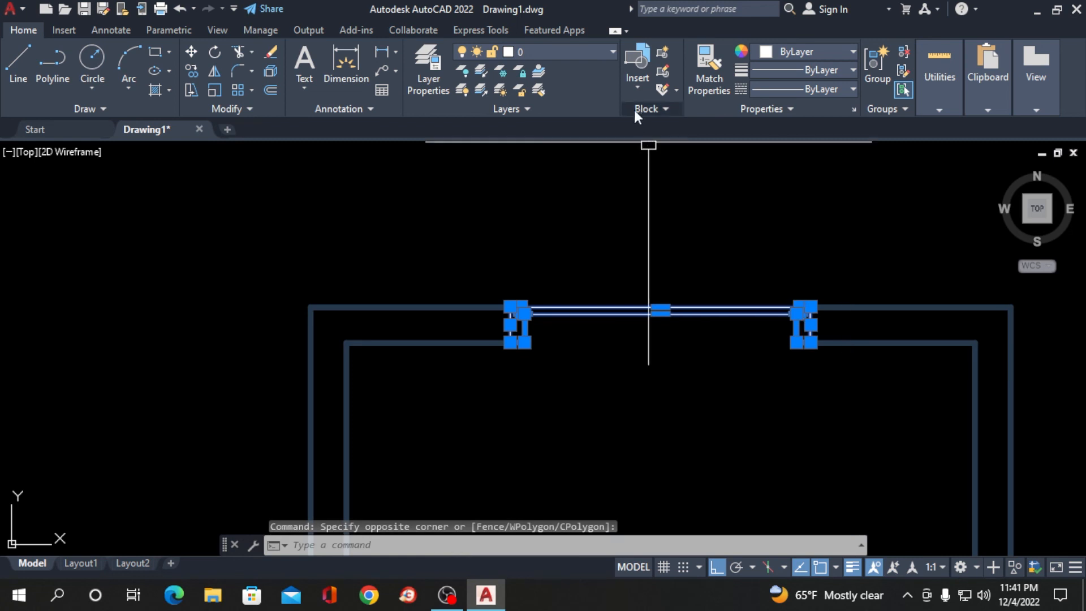
left_click(585, 54)
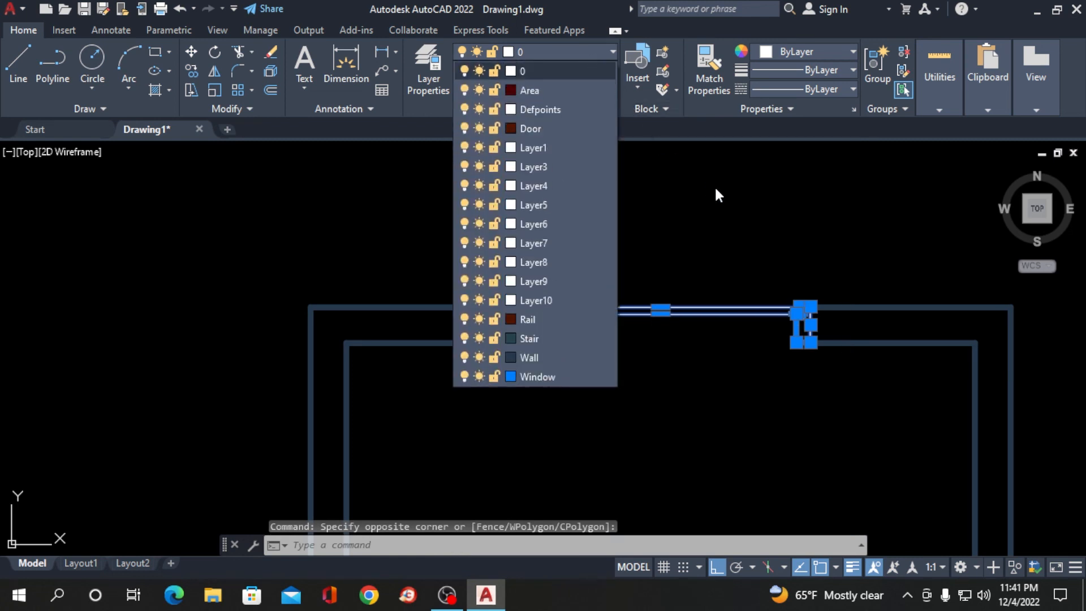
left_click(563, 129)
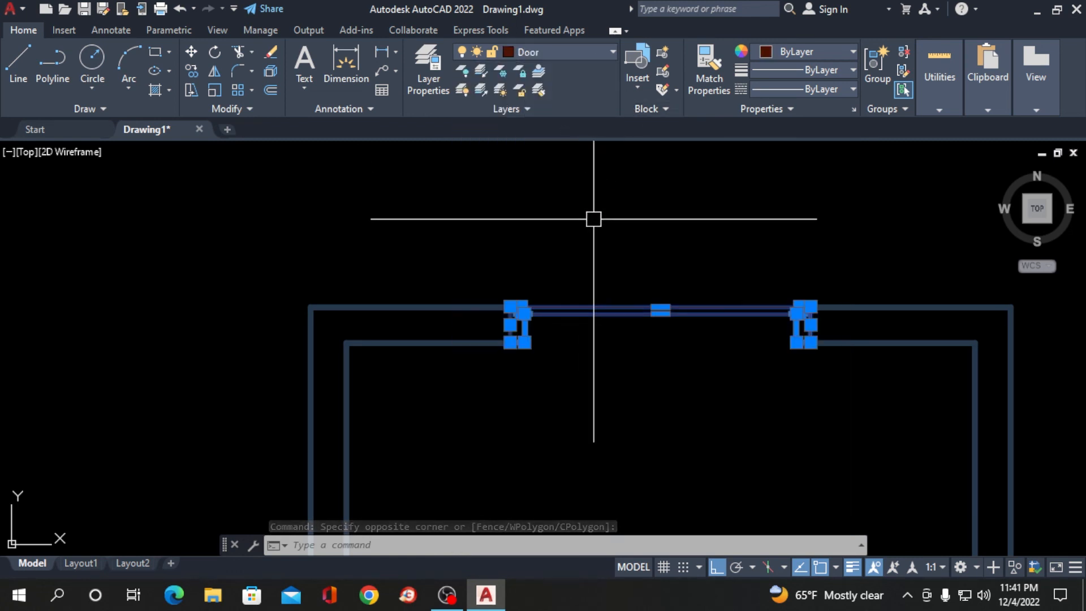
key("Escape")
scroll(497, 213, "down", 3)
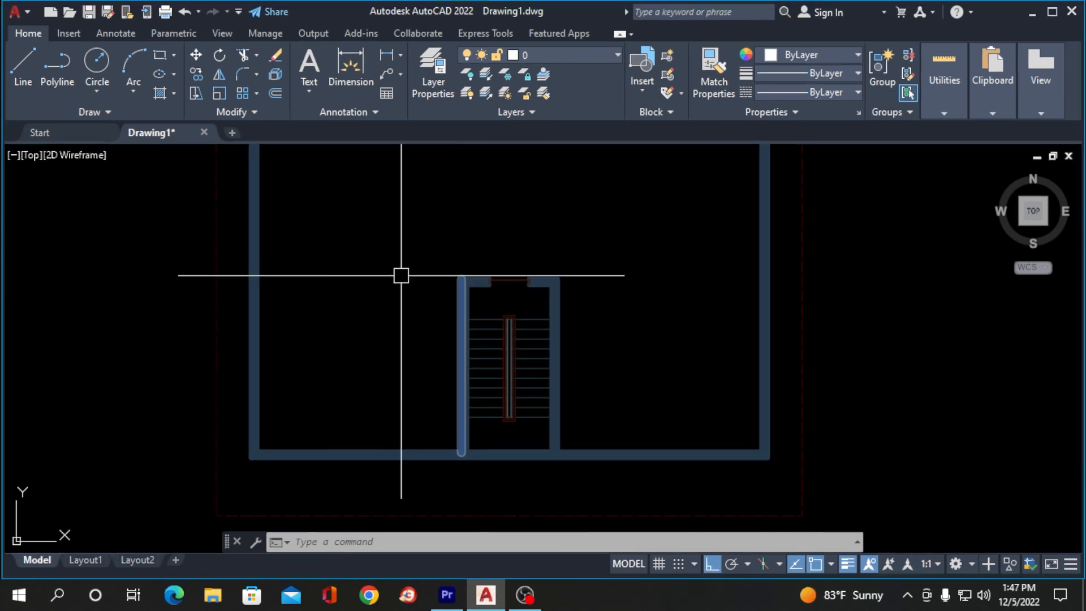
scroll(542, 344, "down", 2)
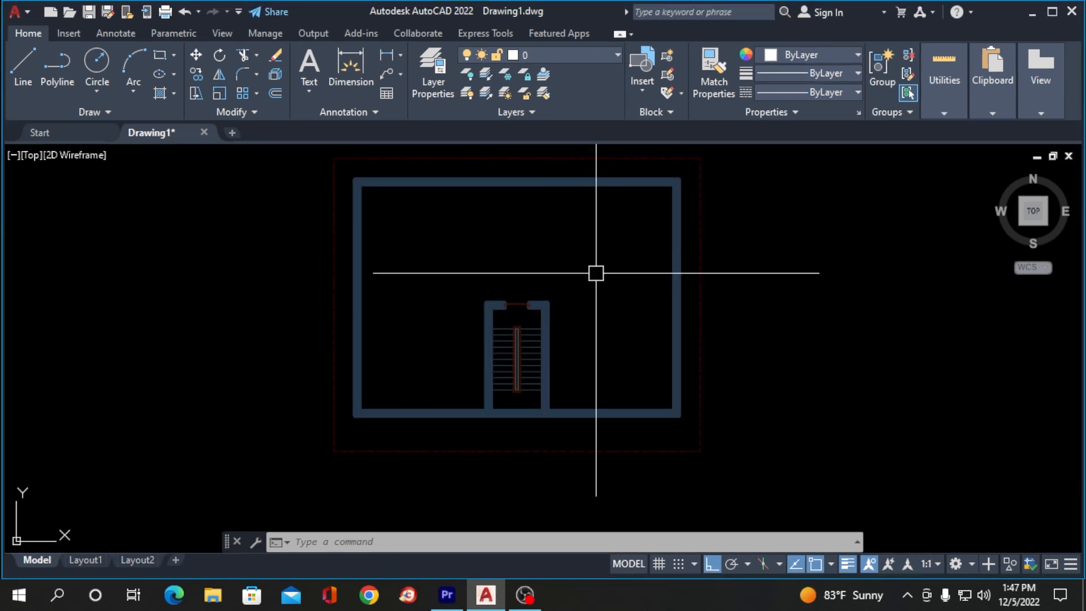
scroll(635, 277, "up", 2)
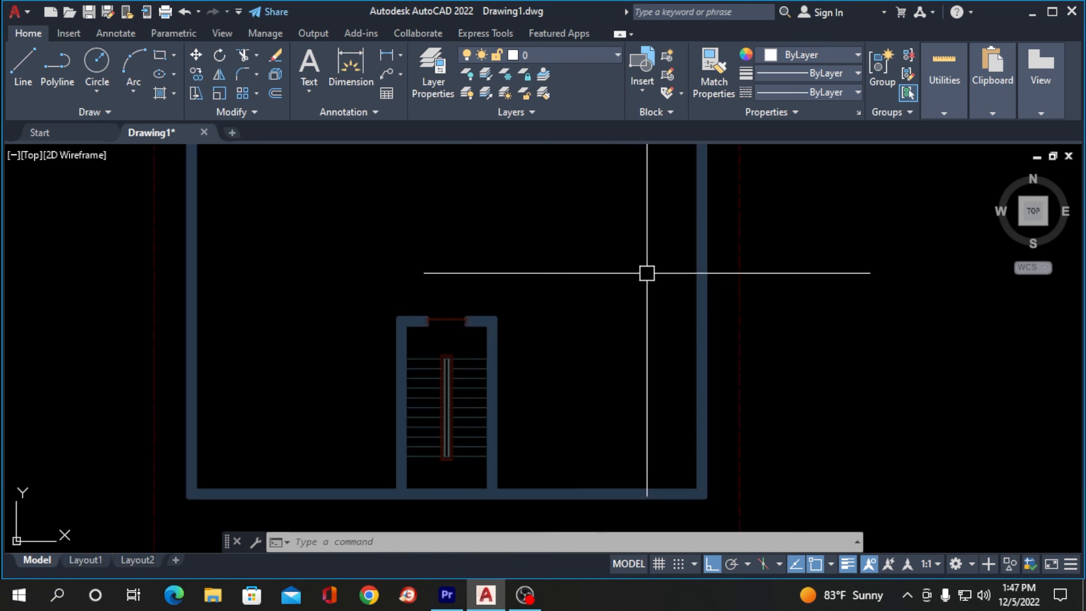
scroll(427, 271, "down", 2)
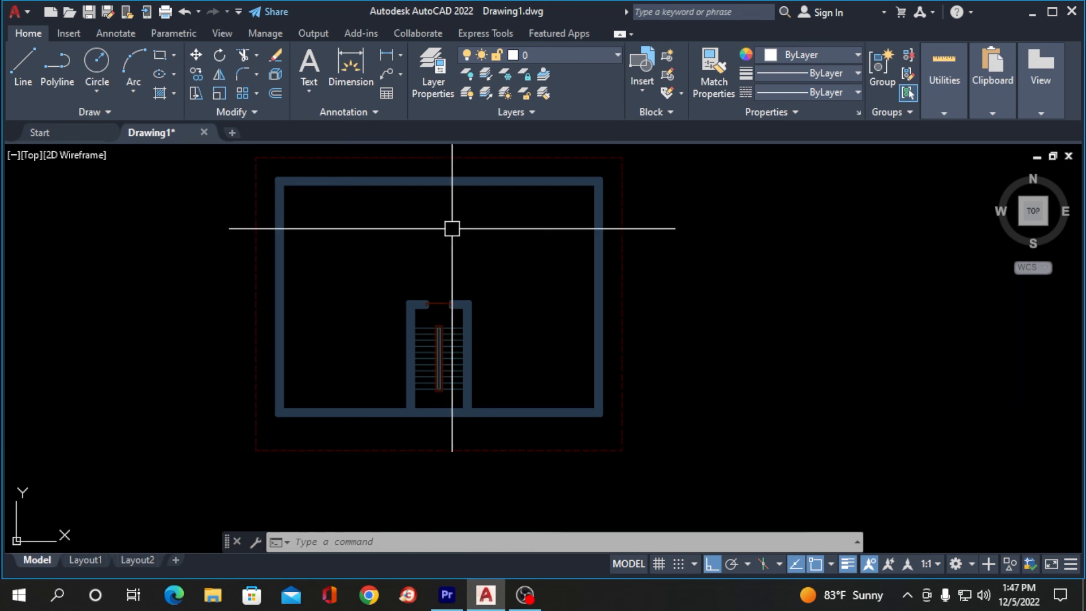
scroll(483, 233, "down", 2)
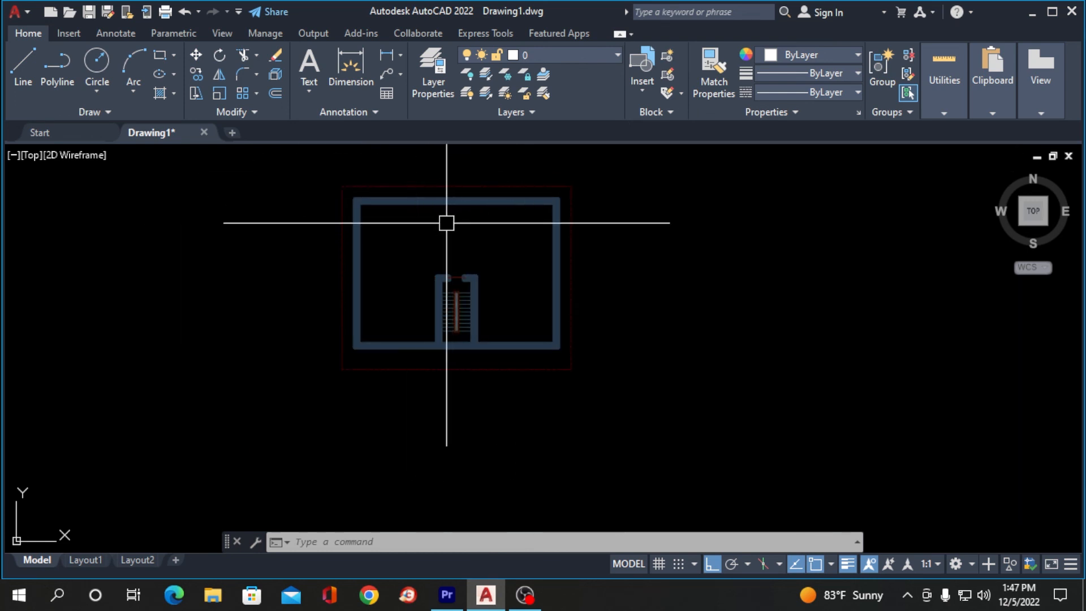
scroll(402, 226, "up", 2)
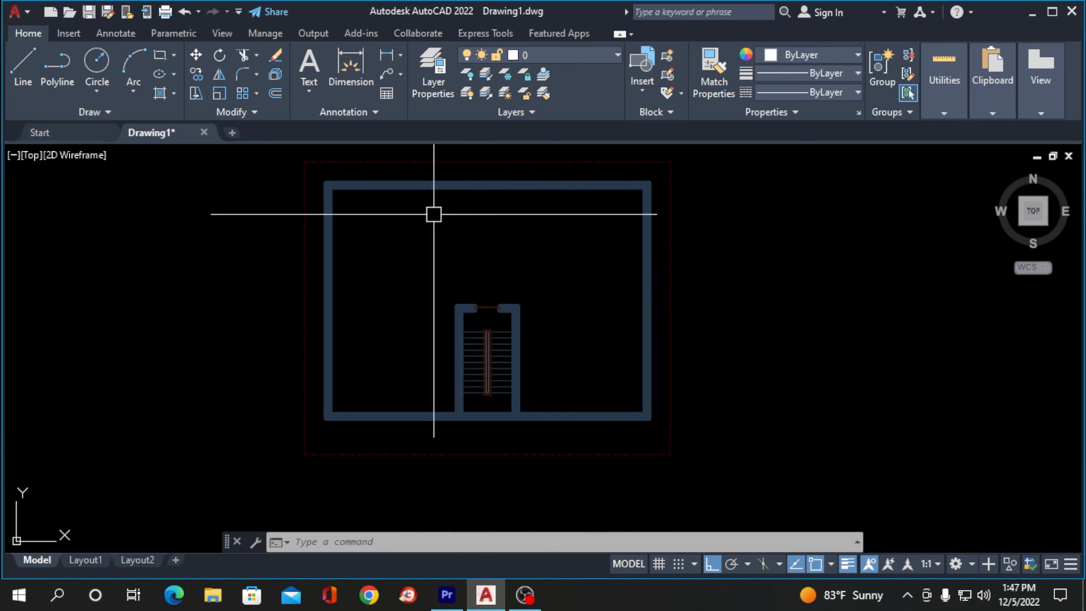